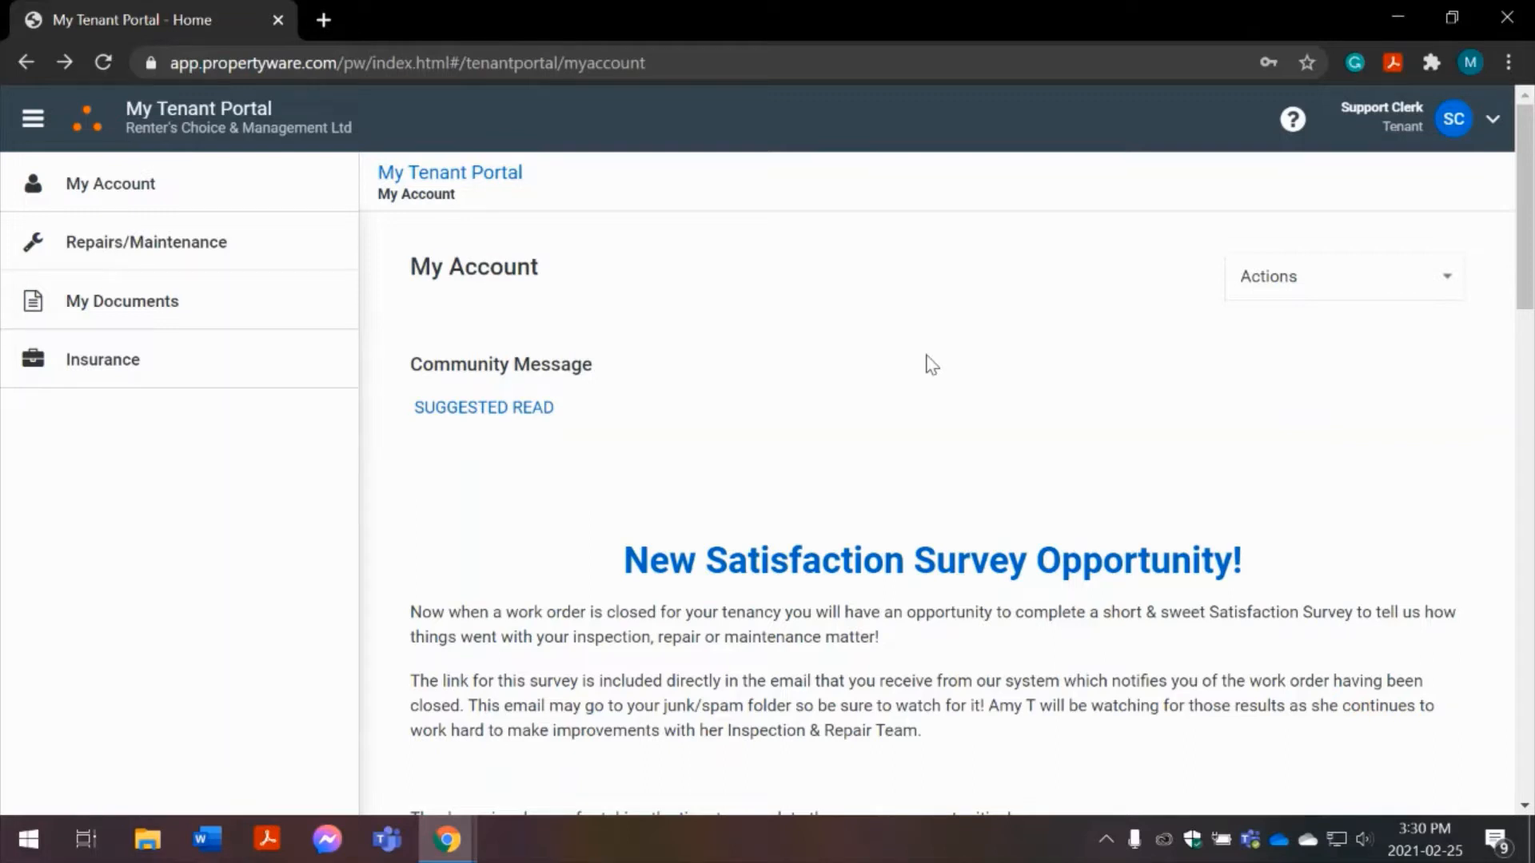
Review the community message and account summary, and open the details of the active rental.
scroll(988, 261, down, 1)
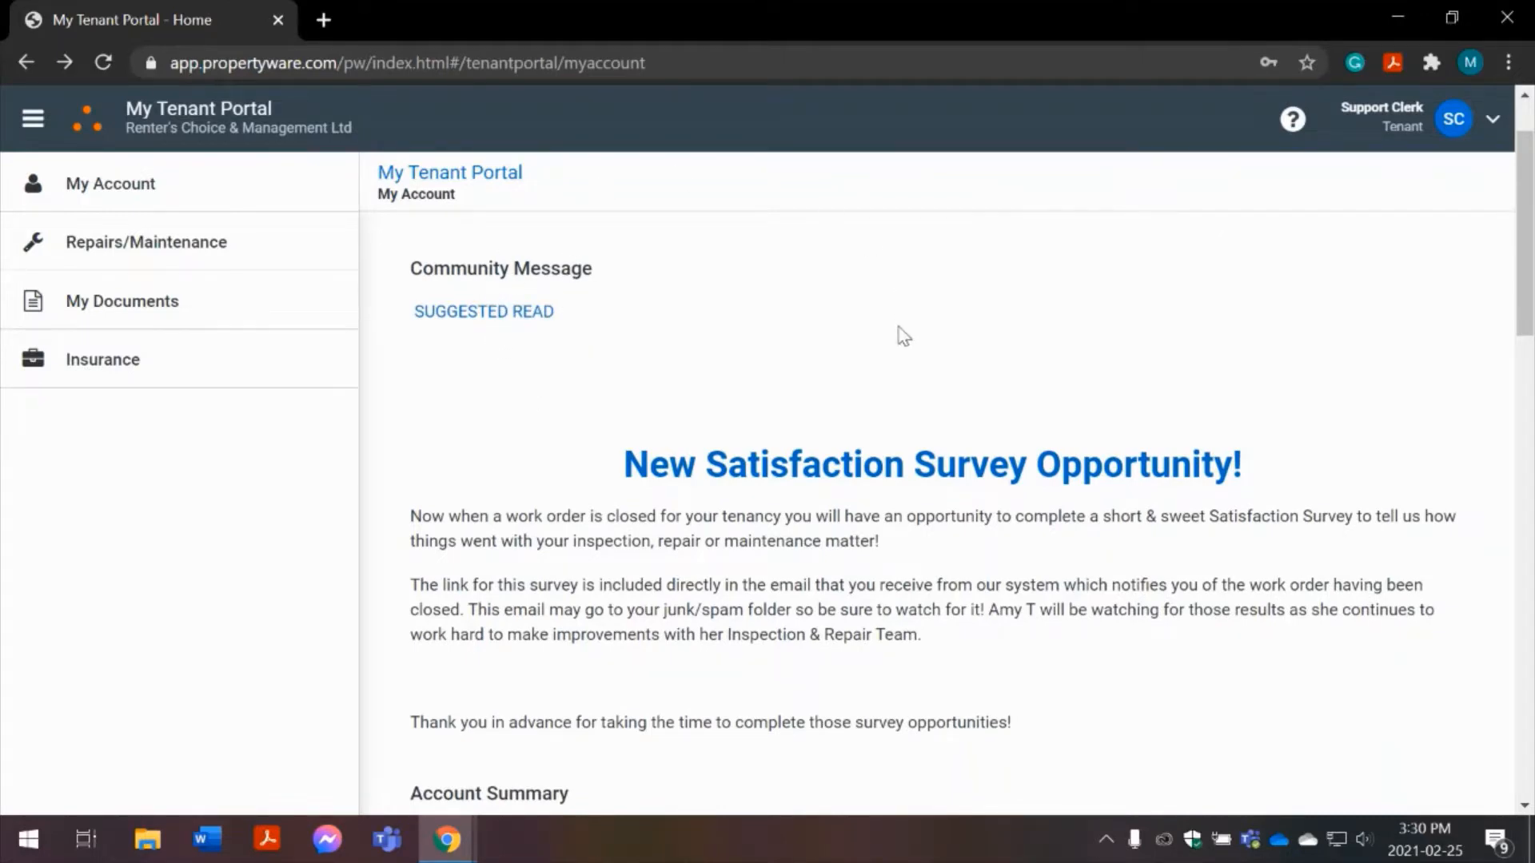
scroll(903, 336, down, 5)
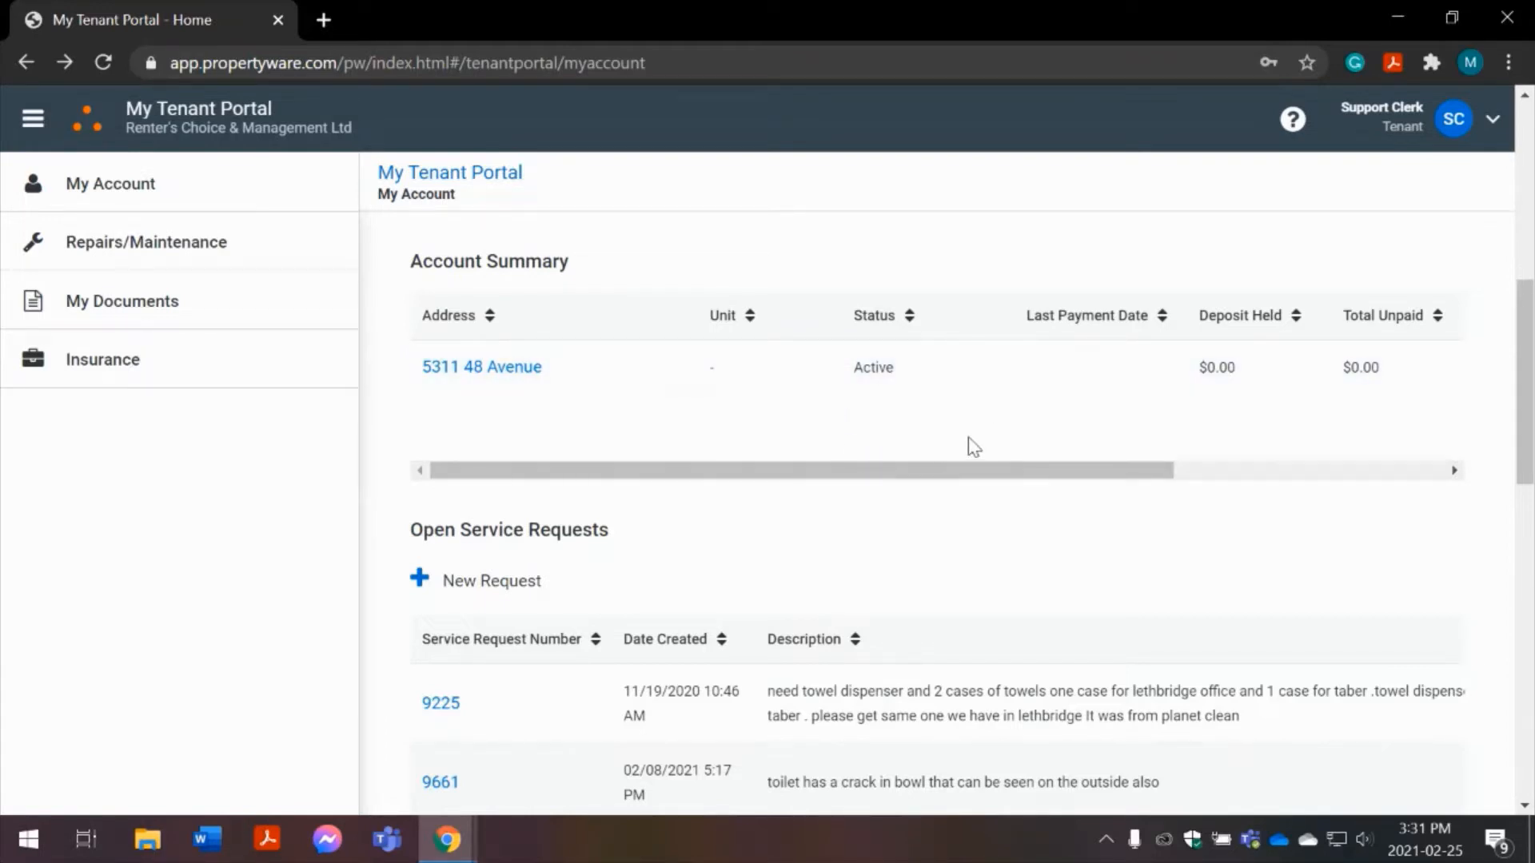
click(450, 371)
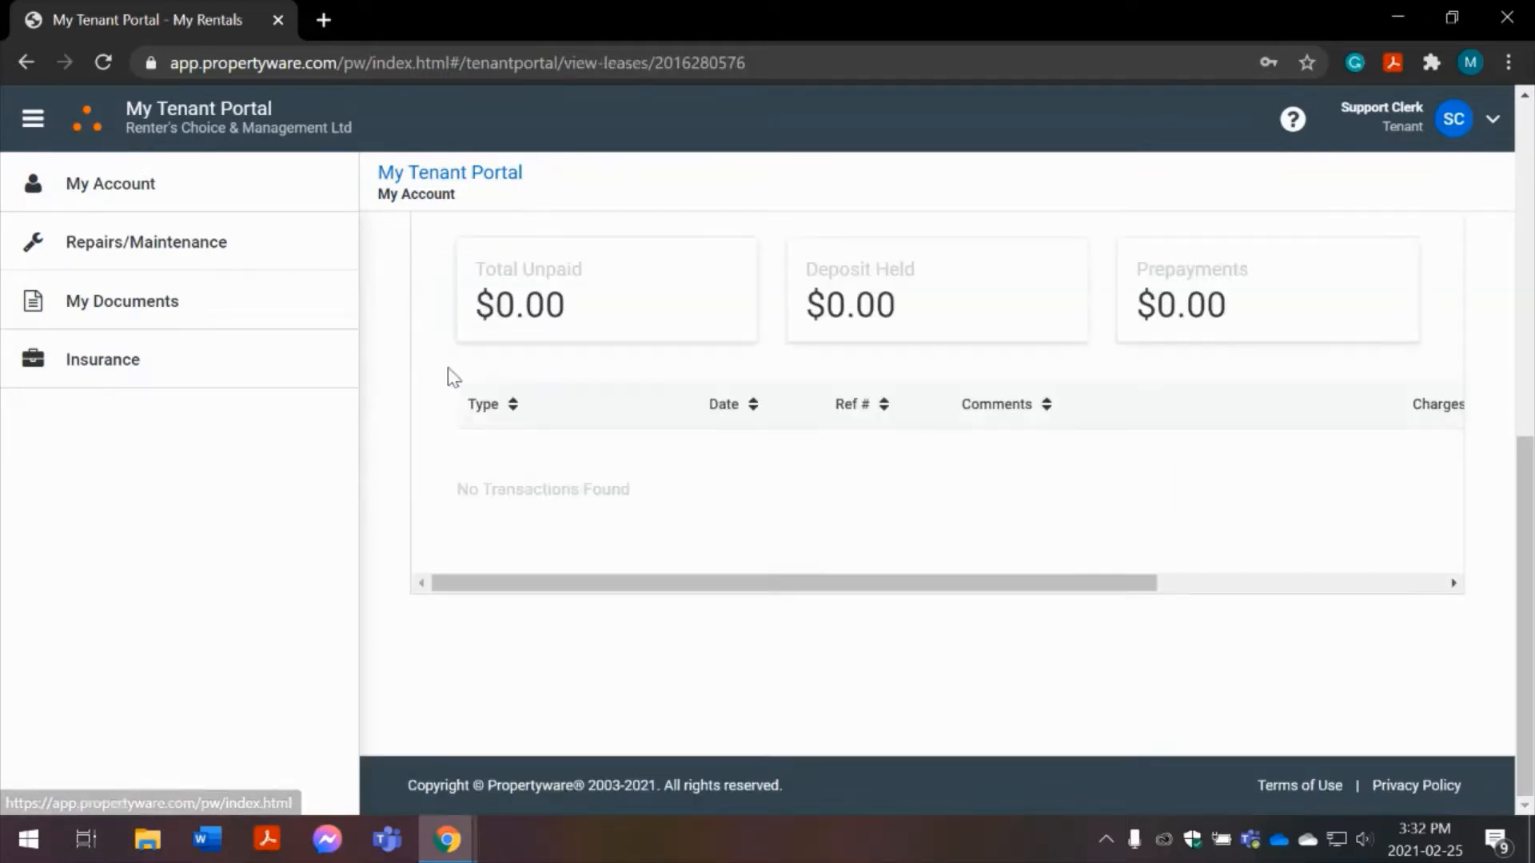
scroll(453, 376, up, 10)
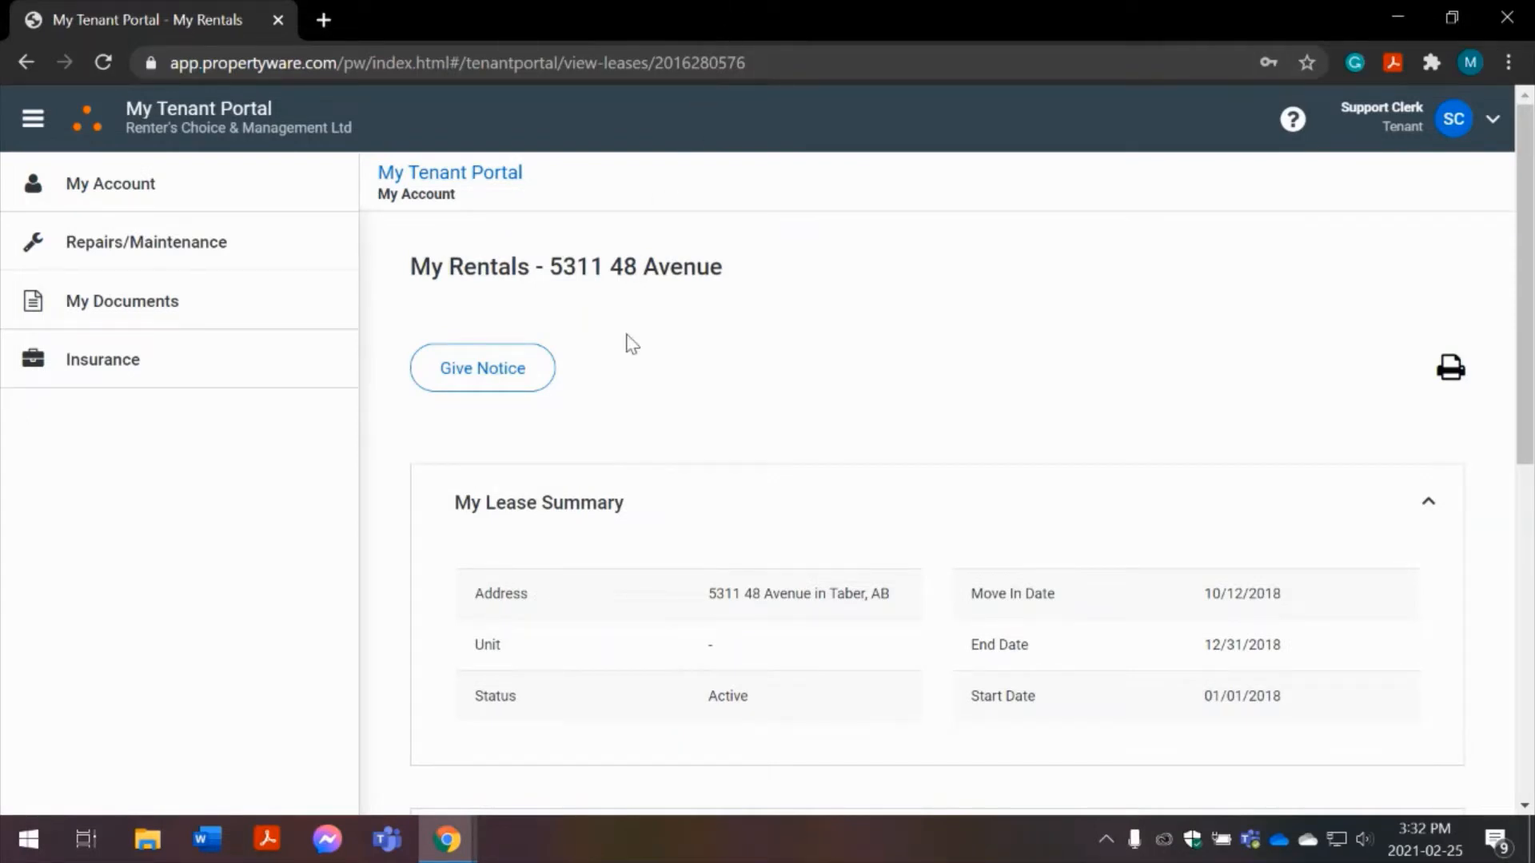
Open the rental's move-out notice form, review its fields and cancel it without saving.
click(499, 369)
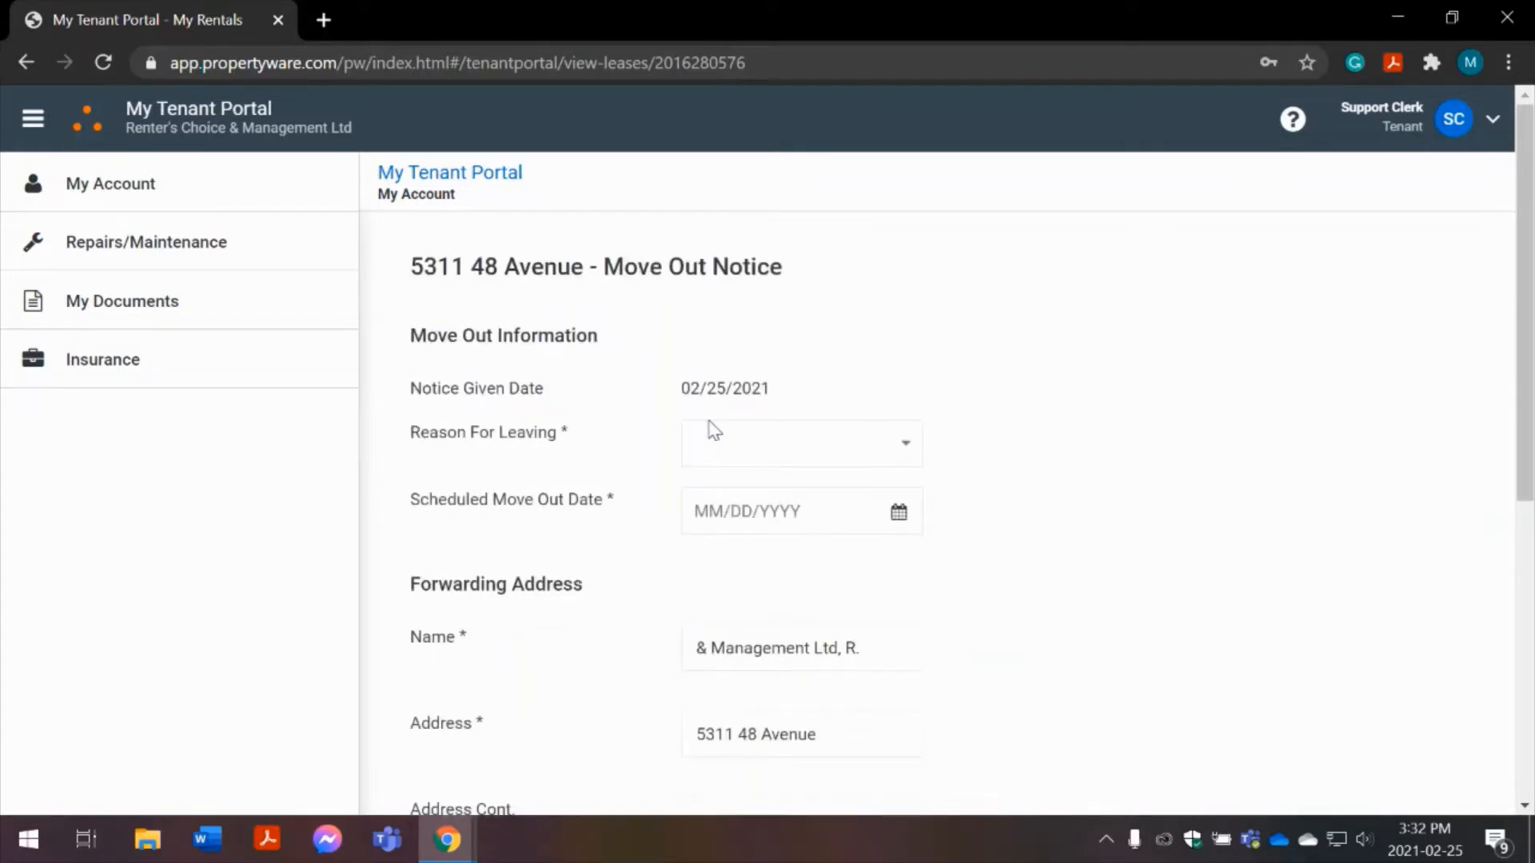
scroll(714, 430, down, 3)
scroll(713, 430, down, 4)
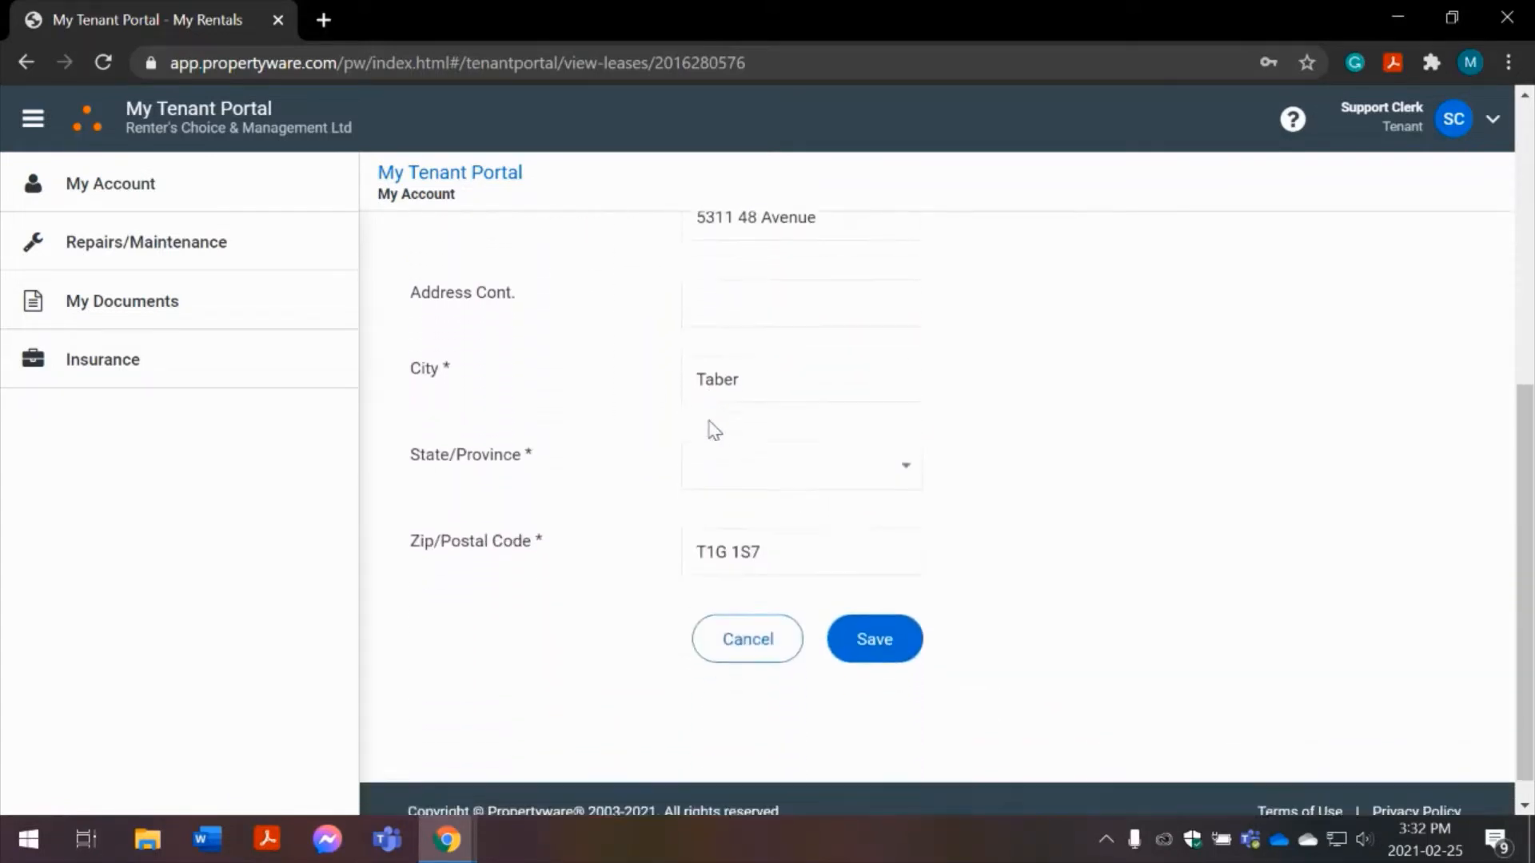
click(736, 648)
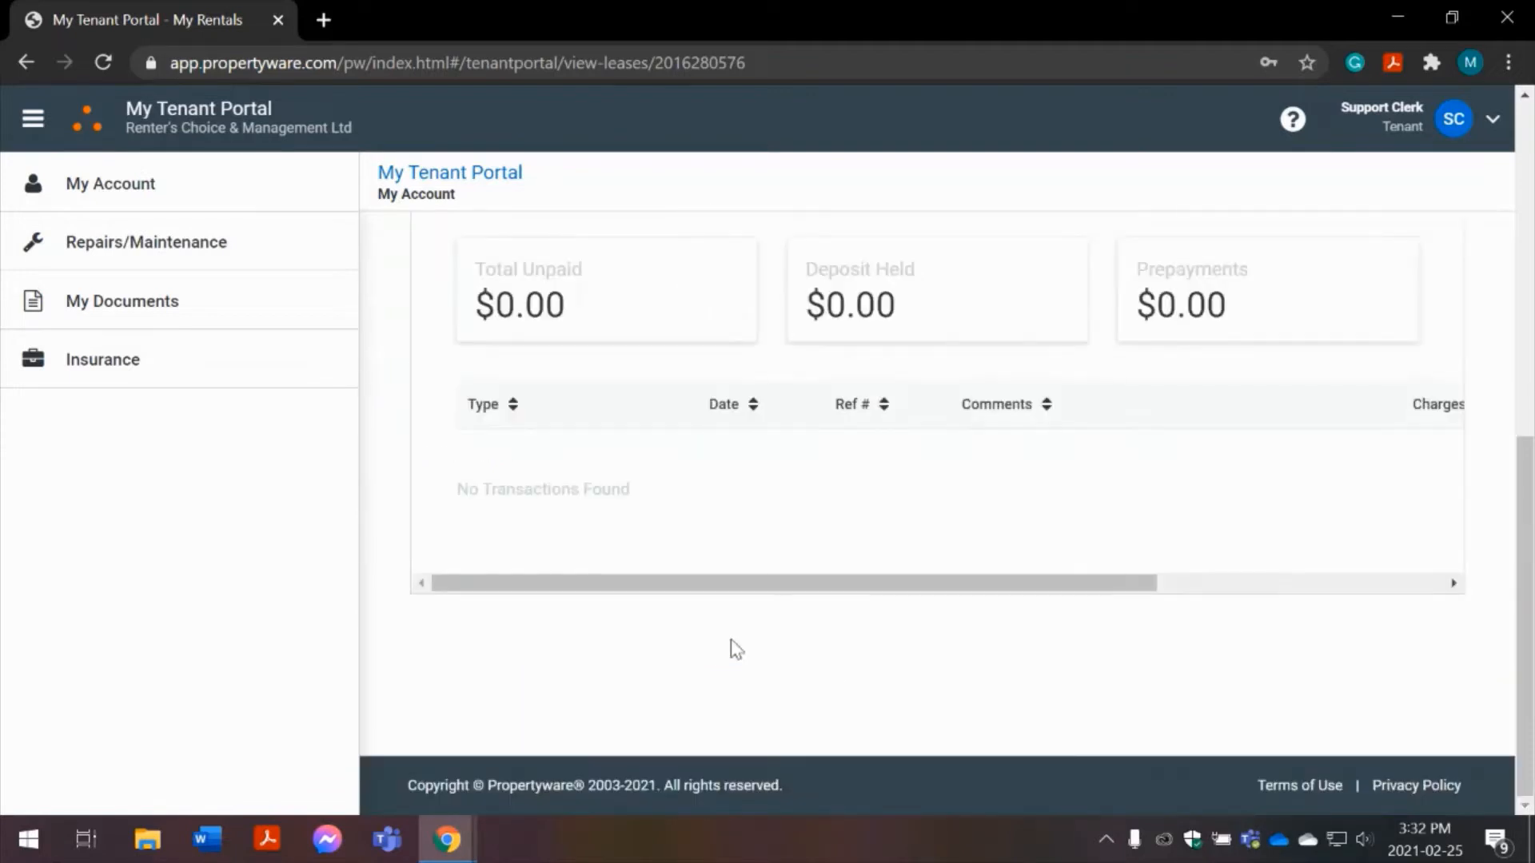
Examine the rental's lease summary and tenancy ledger, including the charges, payments and balance columns.
scroll(730, 716, up, 8)
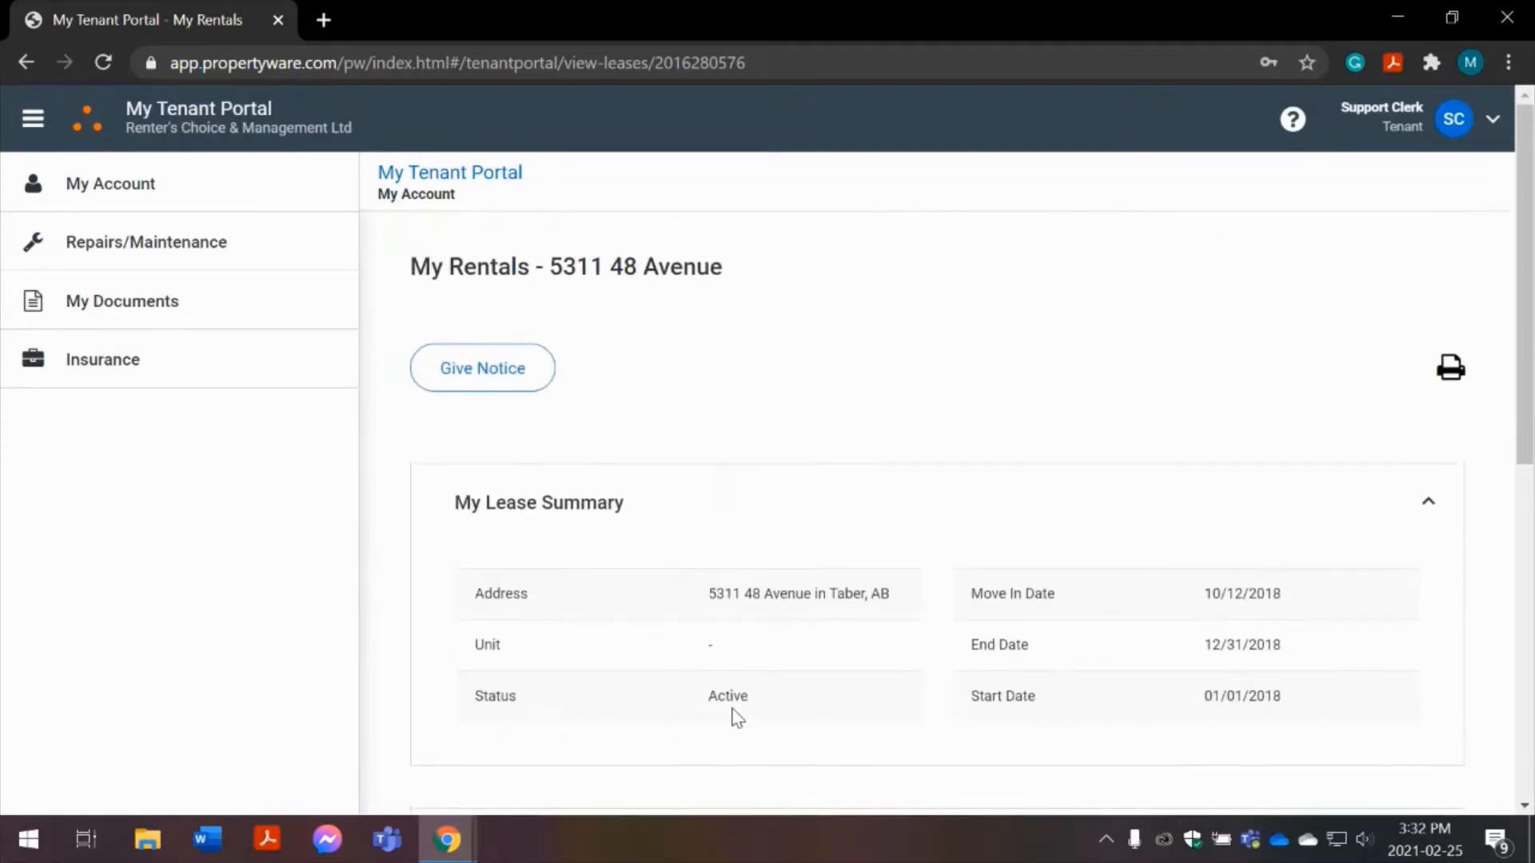
scroll(847, 514, down, 3)
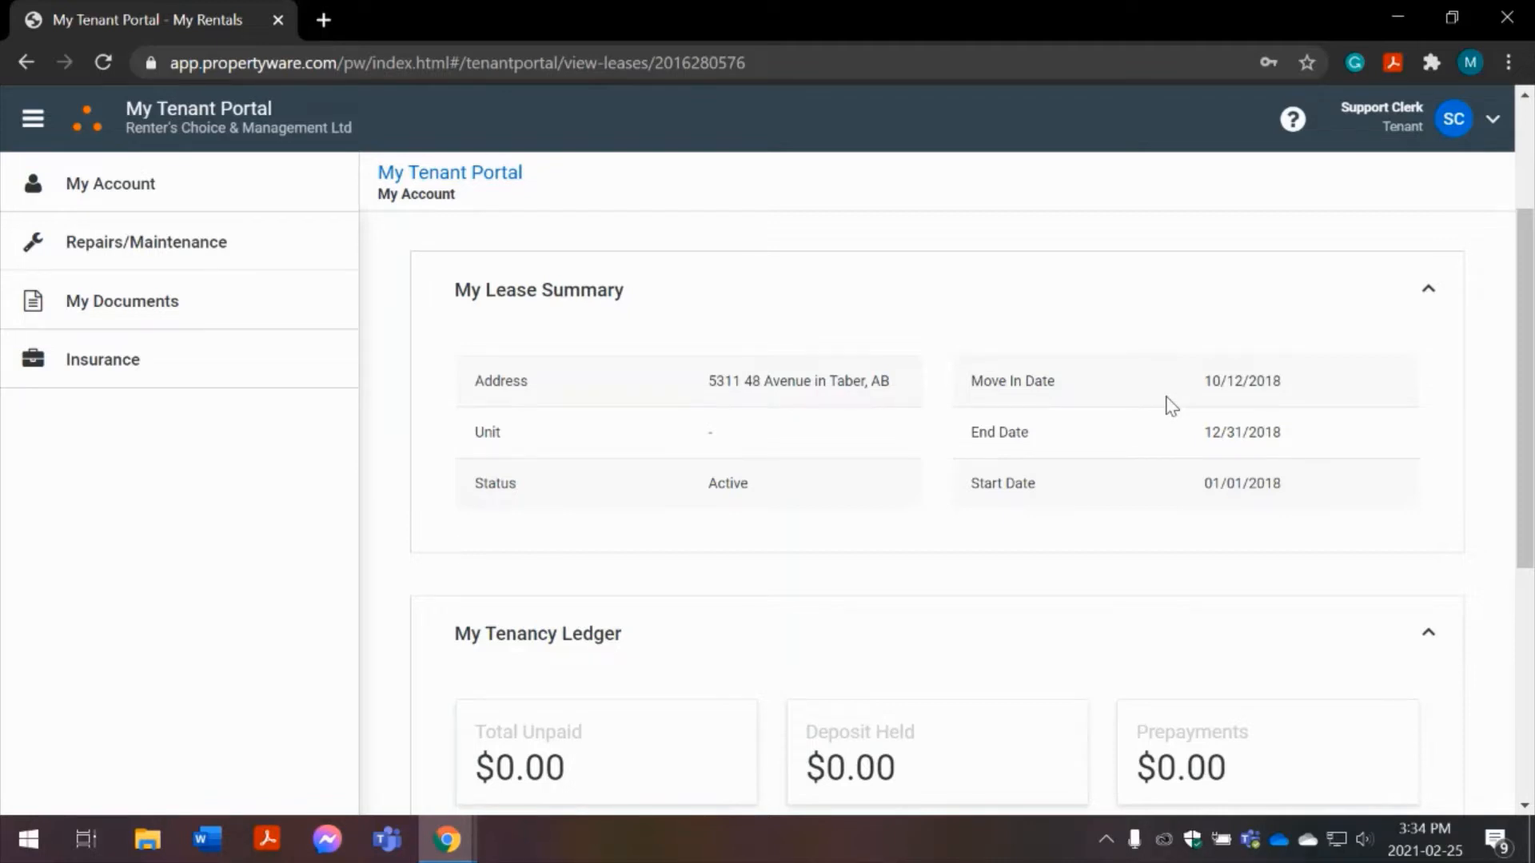
scroll(1171, 406, down, 5)
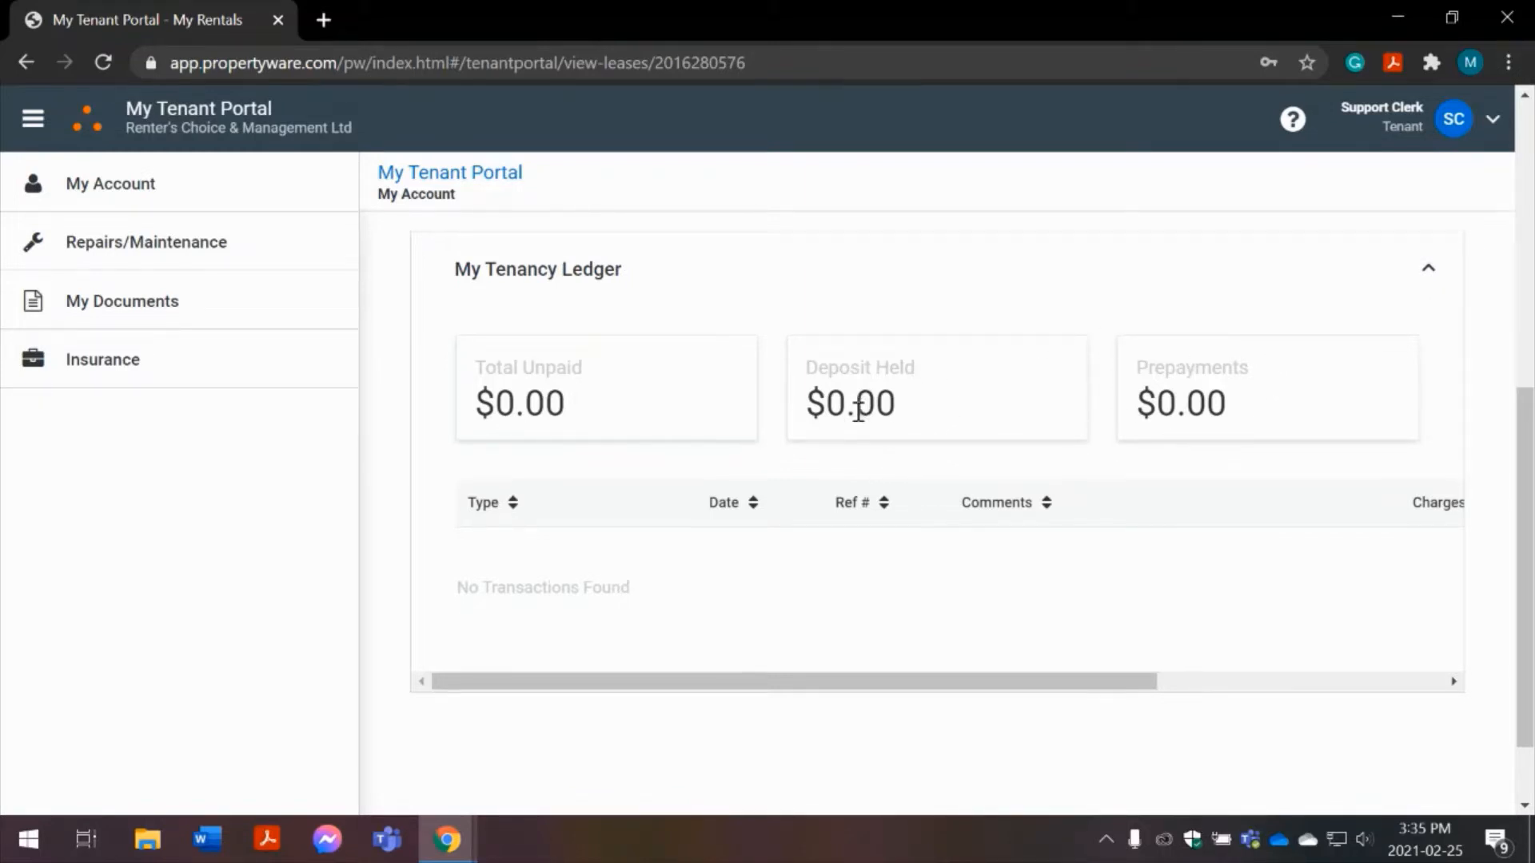
scroll(857, 414, down, 2)
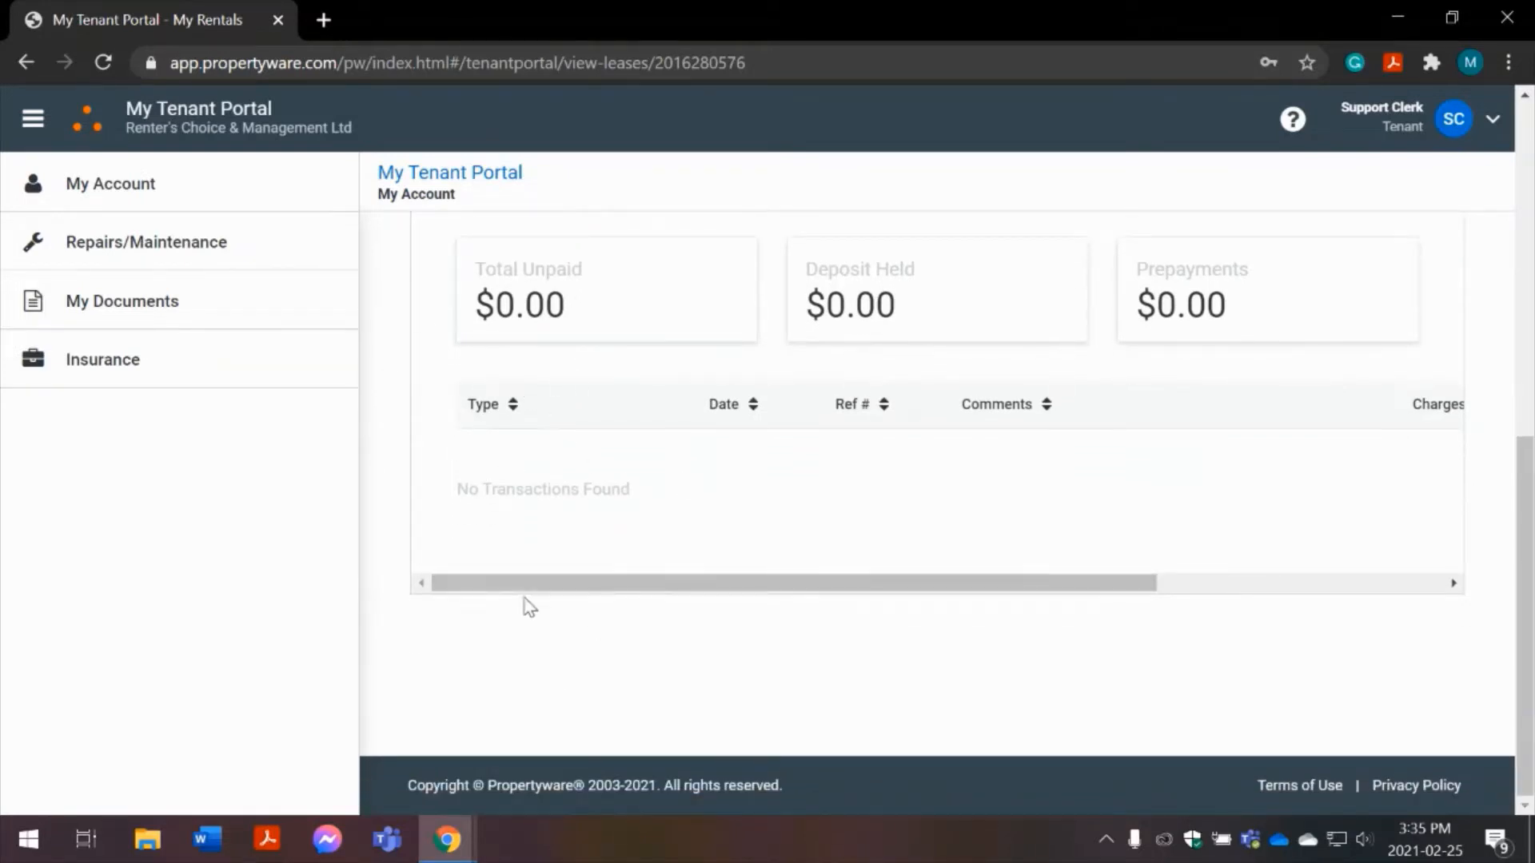
drag(534, 591, 874, 603)
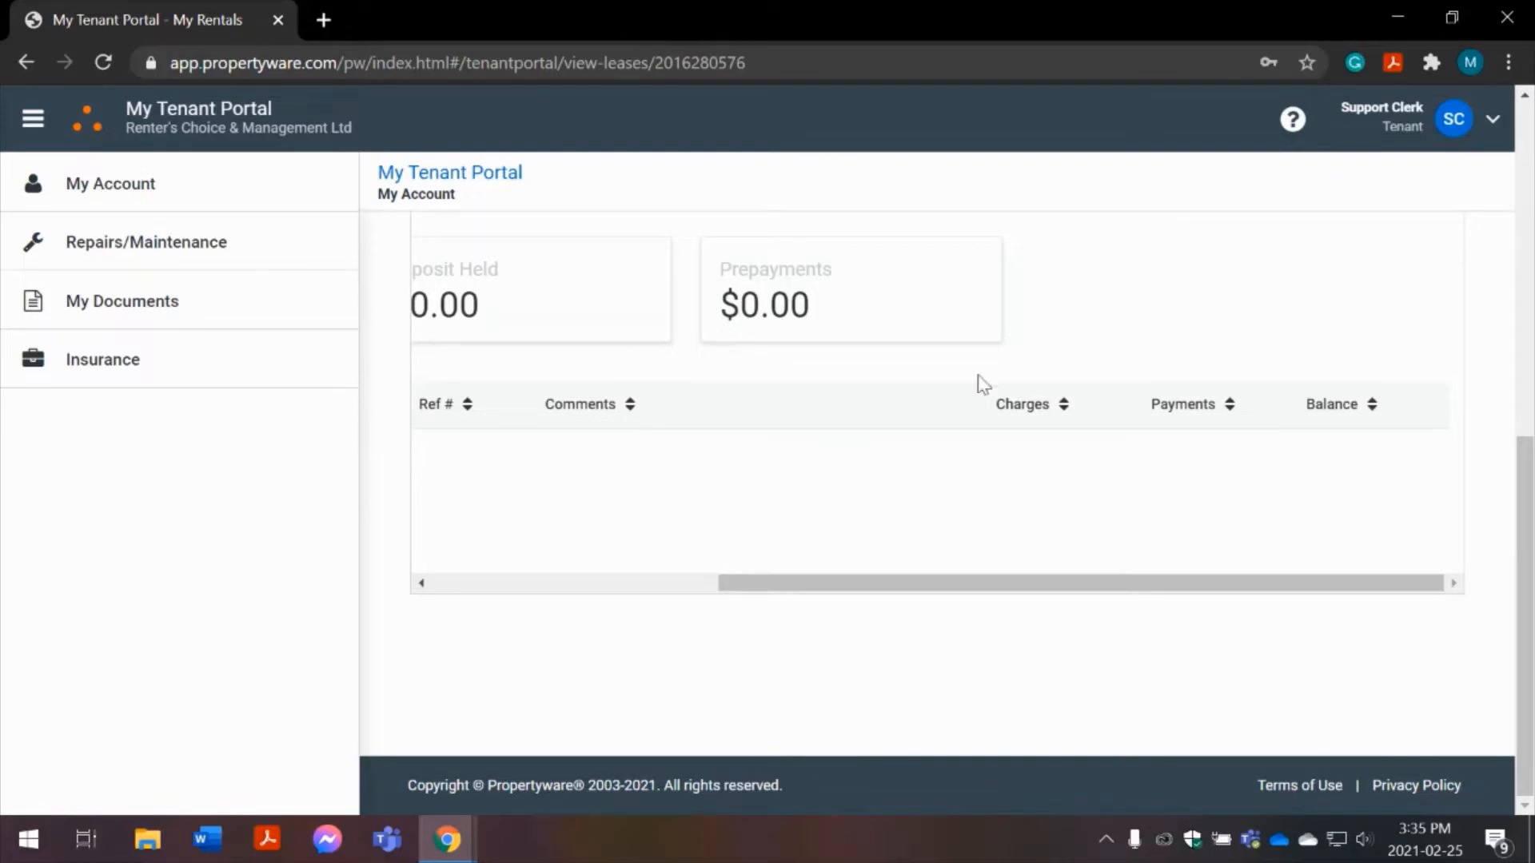
scroll(973, 416, up, 5)
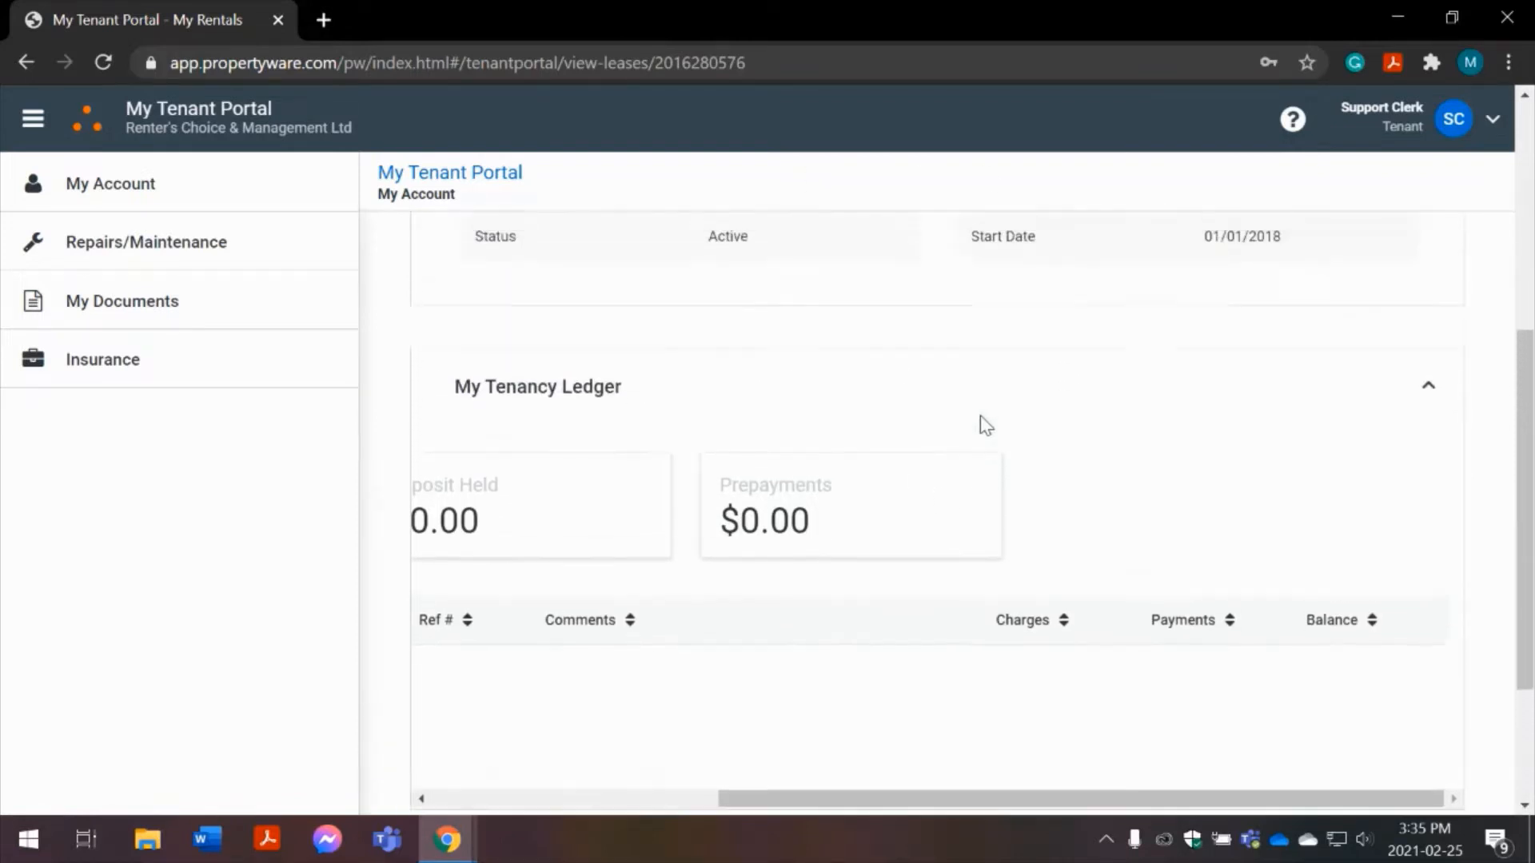
scroll(981, 425, up, 4)
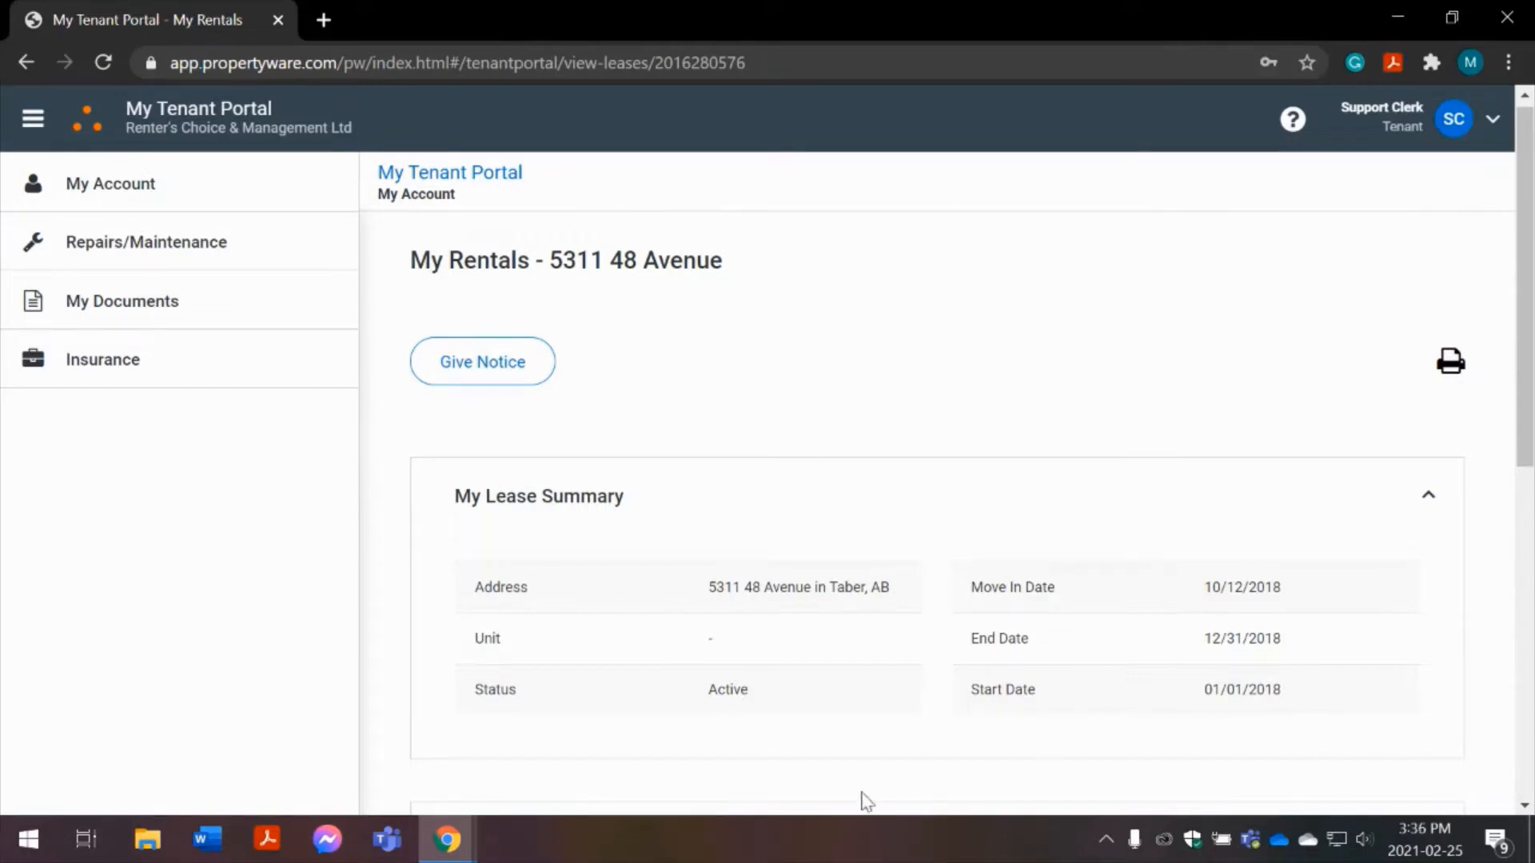
Return to the My Account overview and go to the start of the page.
click(94, 190)
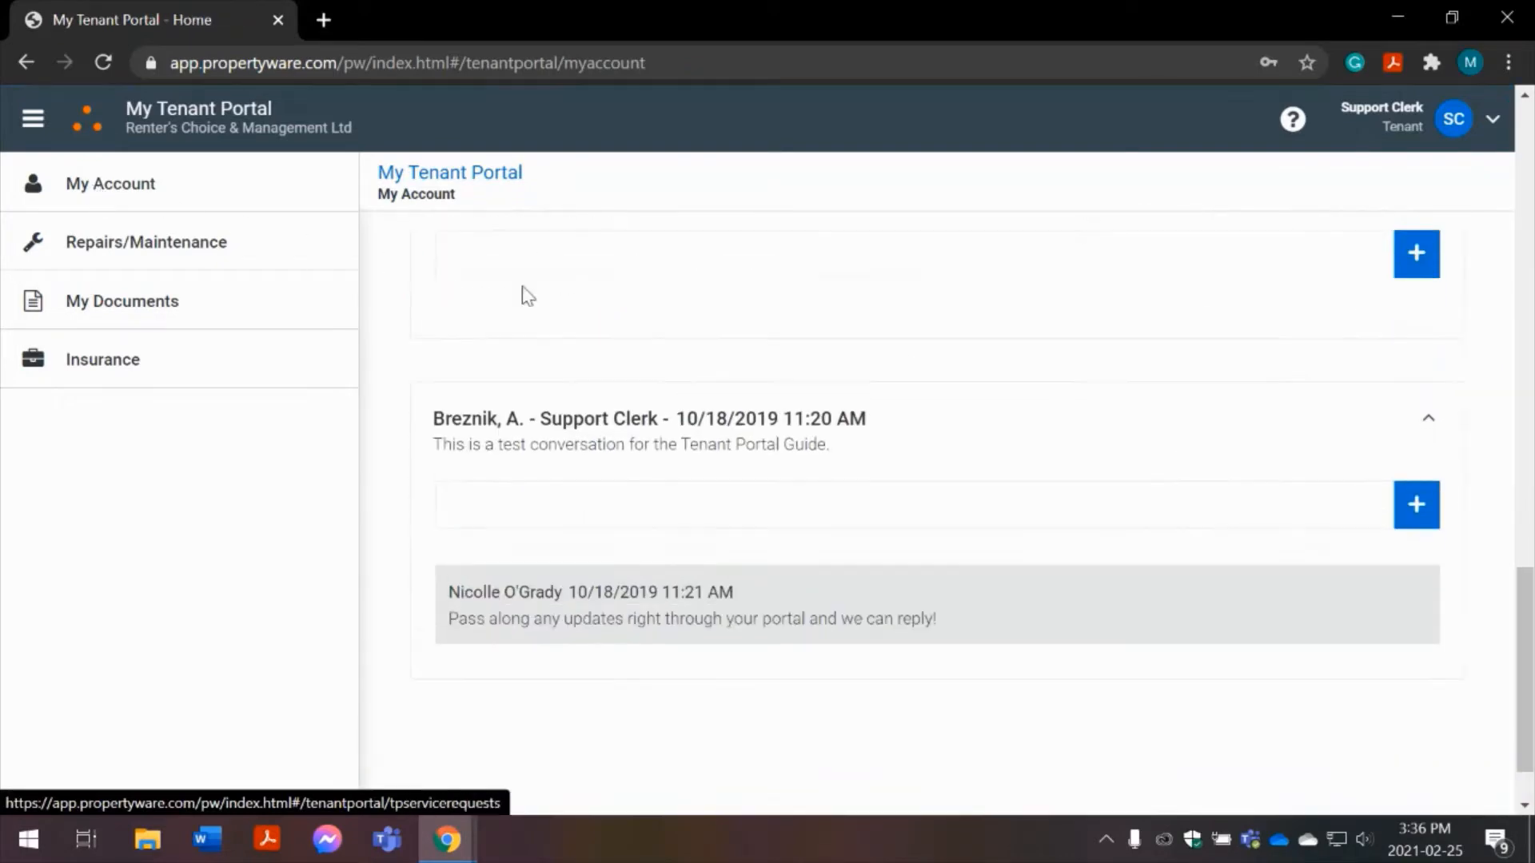
scroll(781, 319, up, 6)
scroll(782, 319, up, 4)
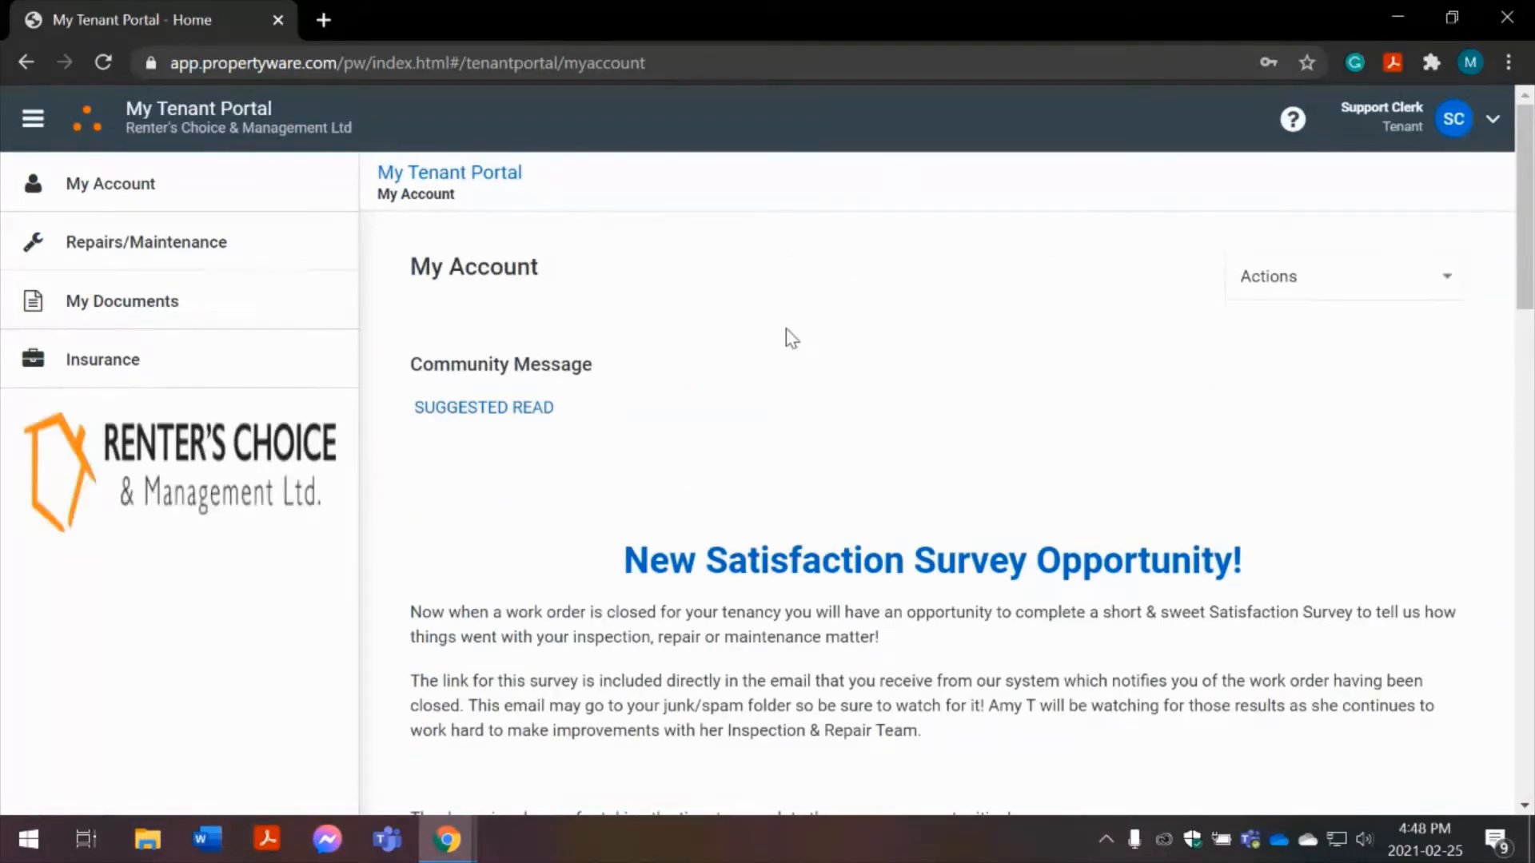
Check the statuses of the open service requests and the actions available for the towel dispenser request.
scroll(788, 332, down, 3)
scroll(787, 328, down, 10)
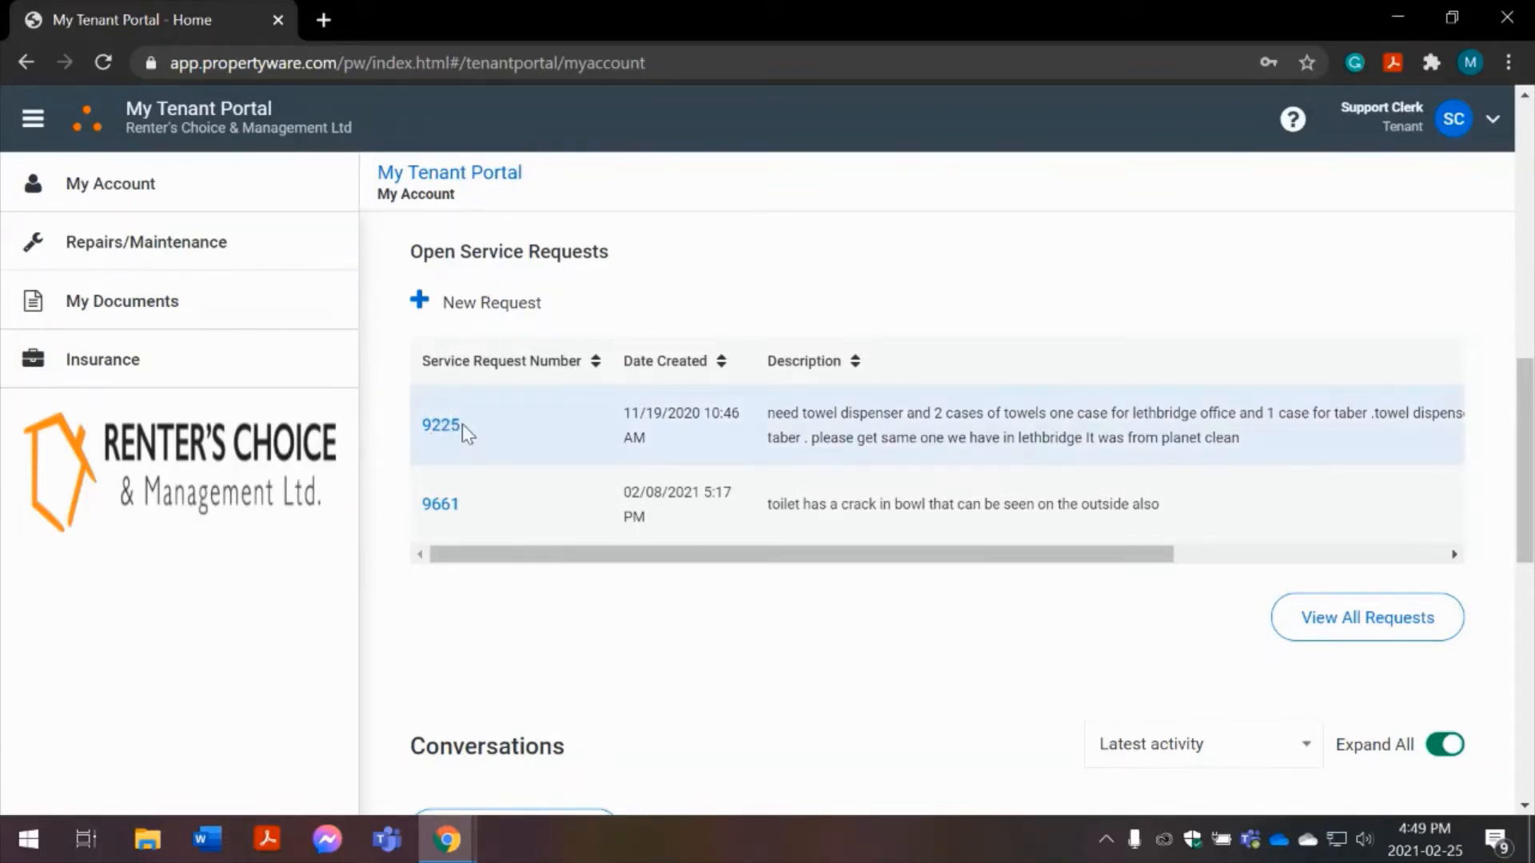
drag(503, 554, 839, 620)
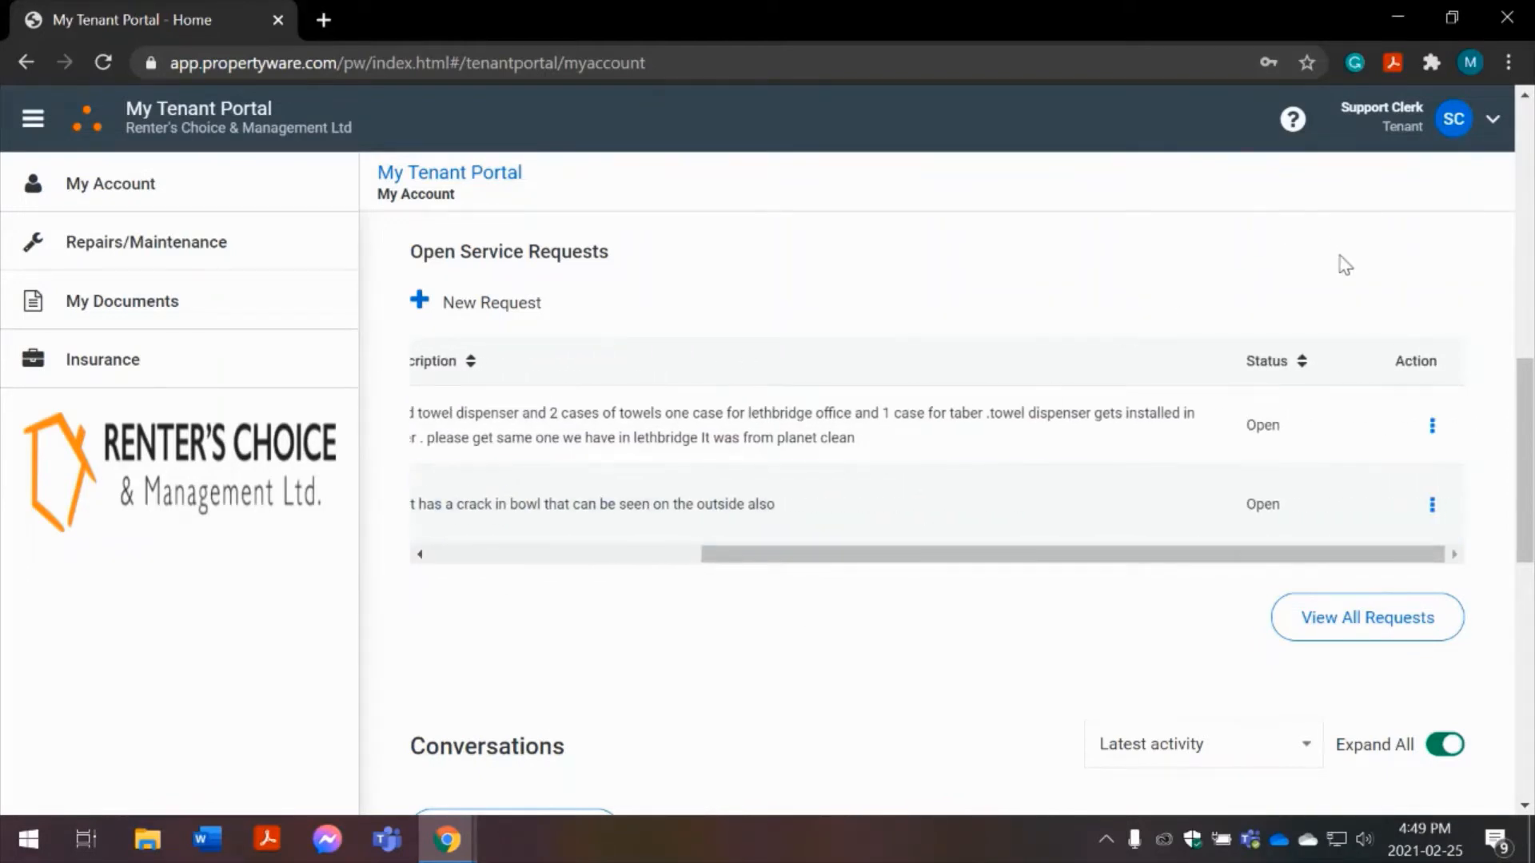
click(1429, 427)
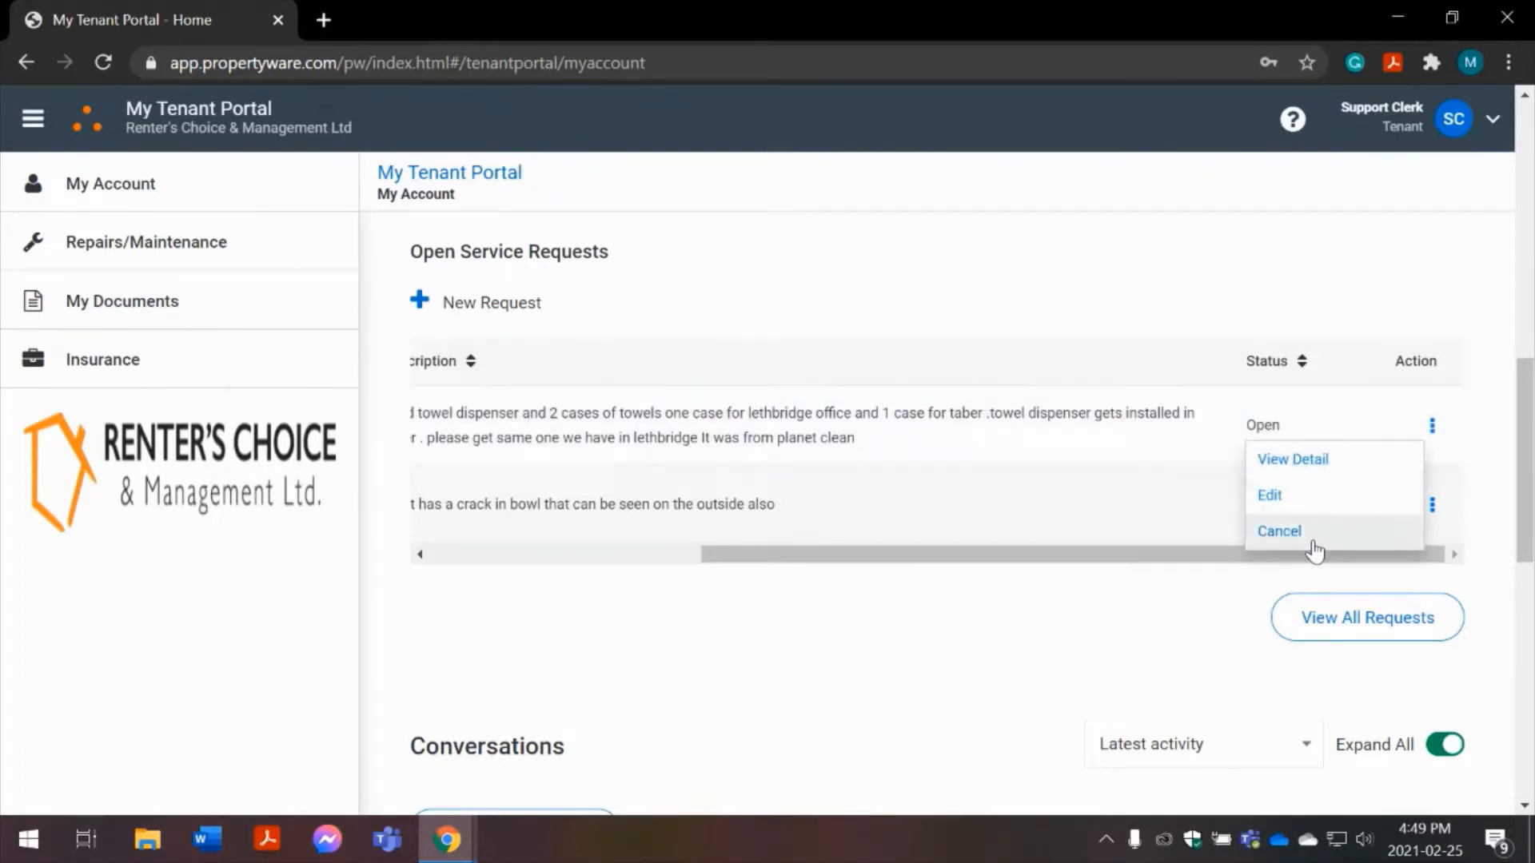
click(1202, 578)
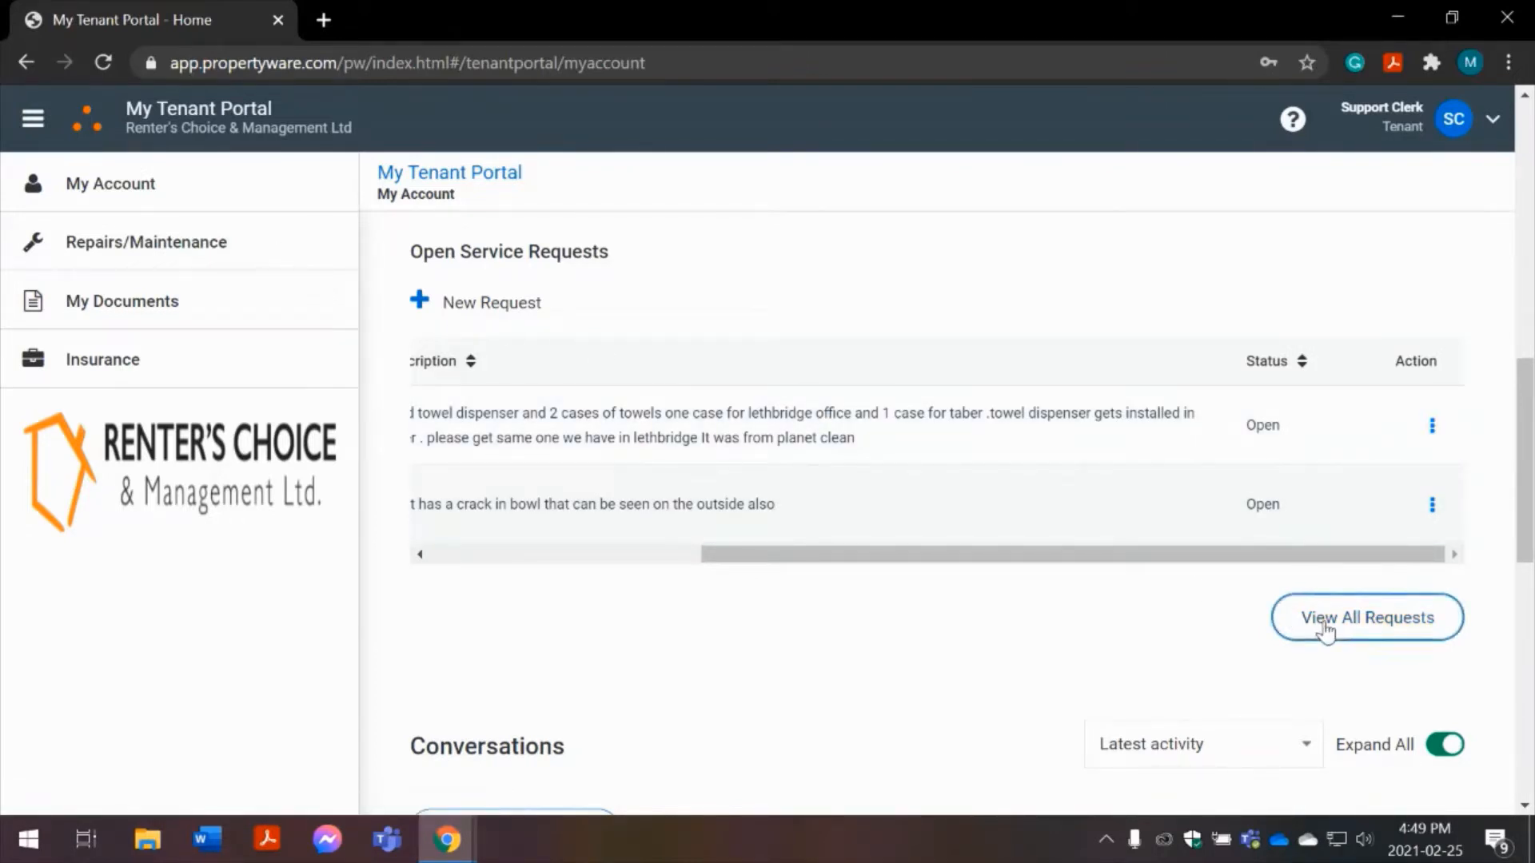
Write the reply "Thank you for your help!" in the test conversation for the Tenant Portal Guide.
scroll(1325, 632, down, 5)
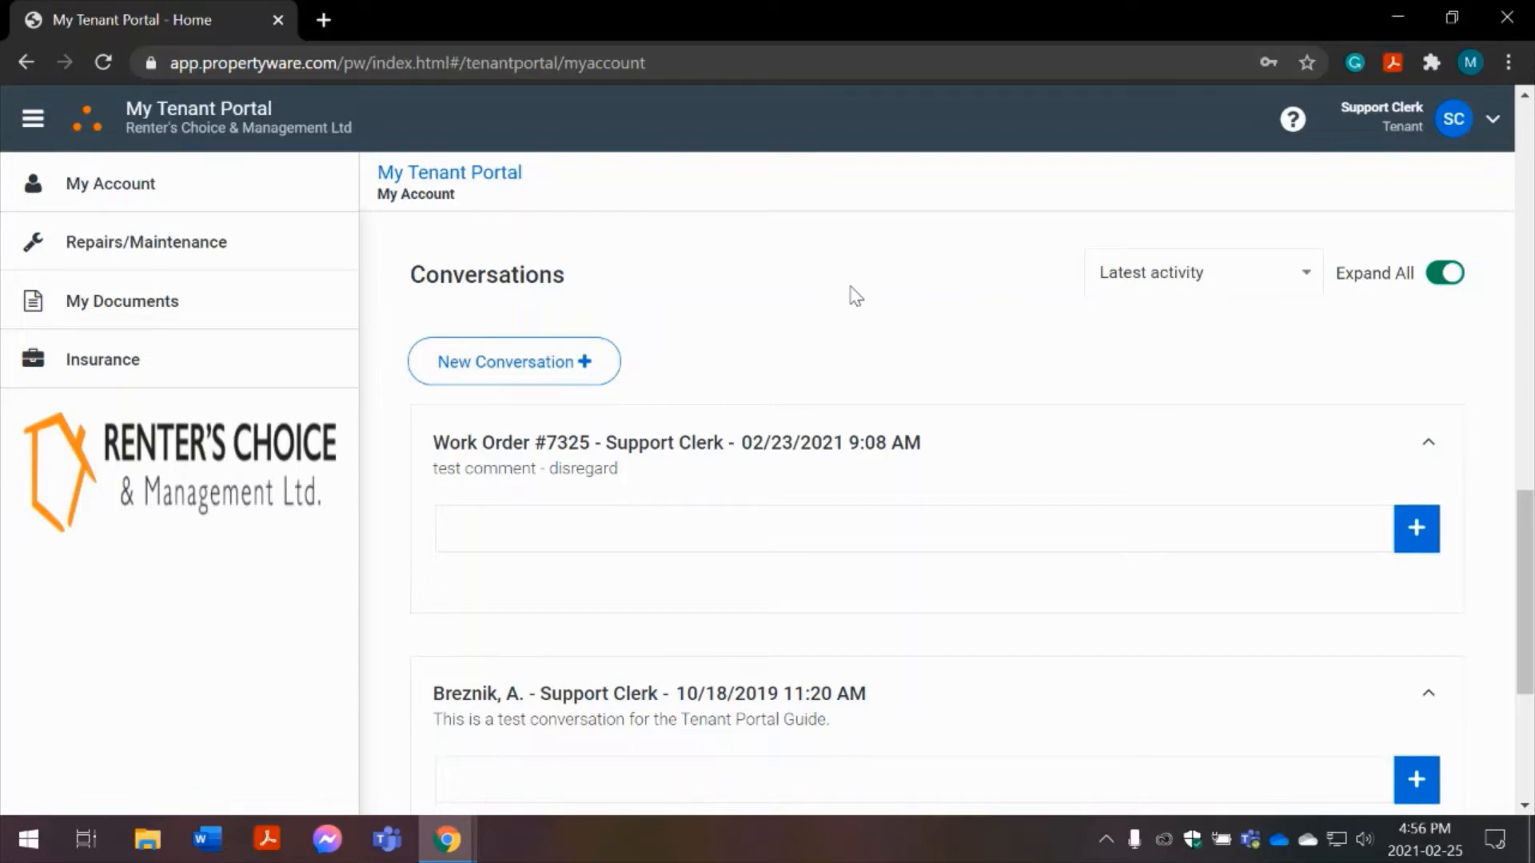
scroll(856, 296, down, 3)
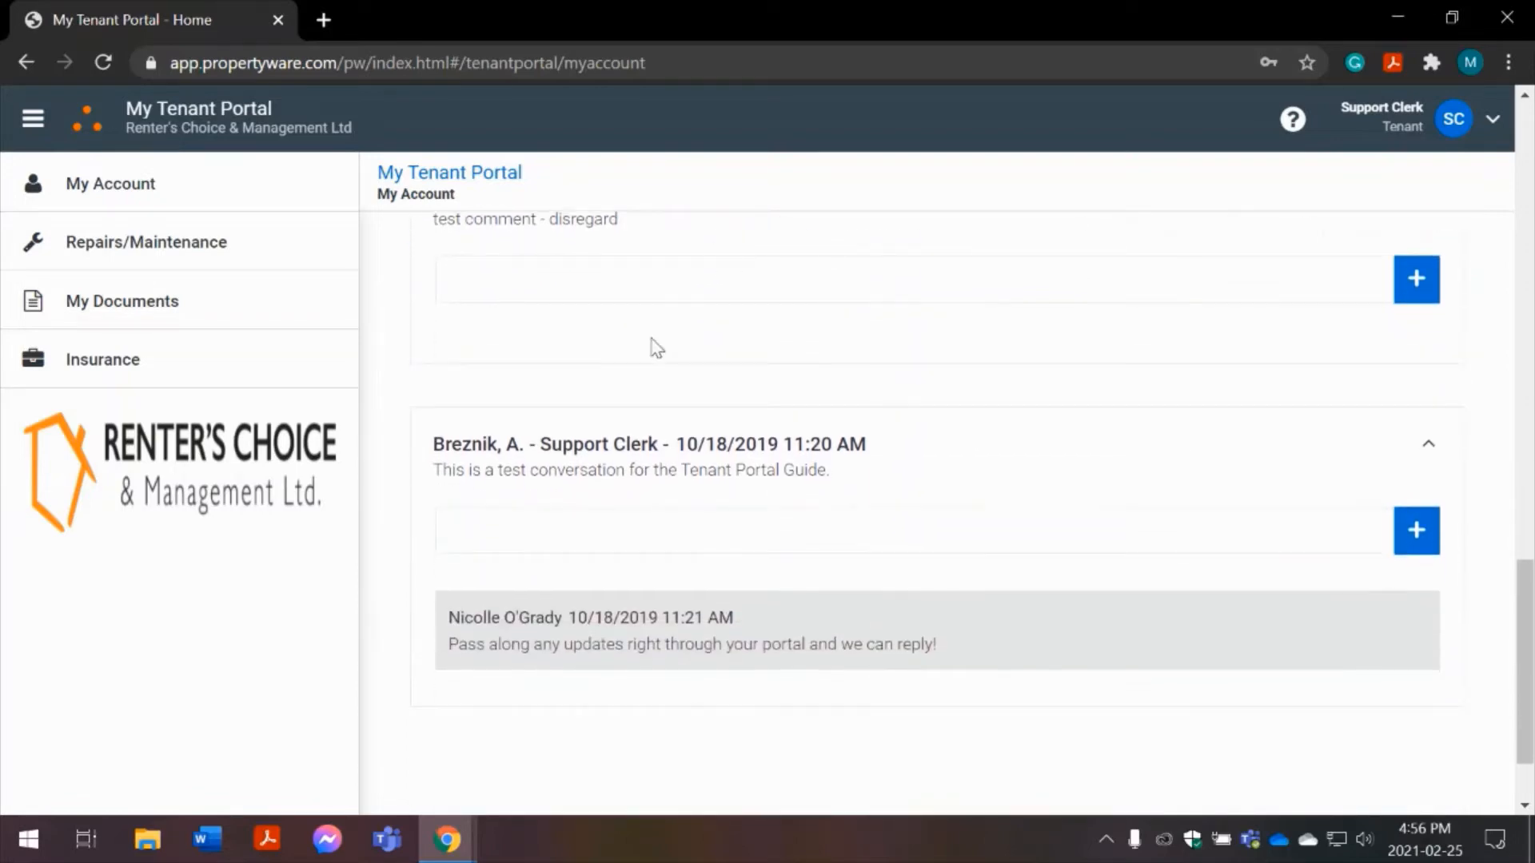
click(584, 534)
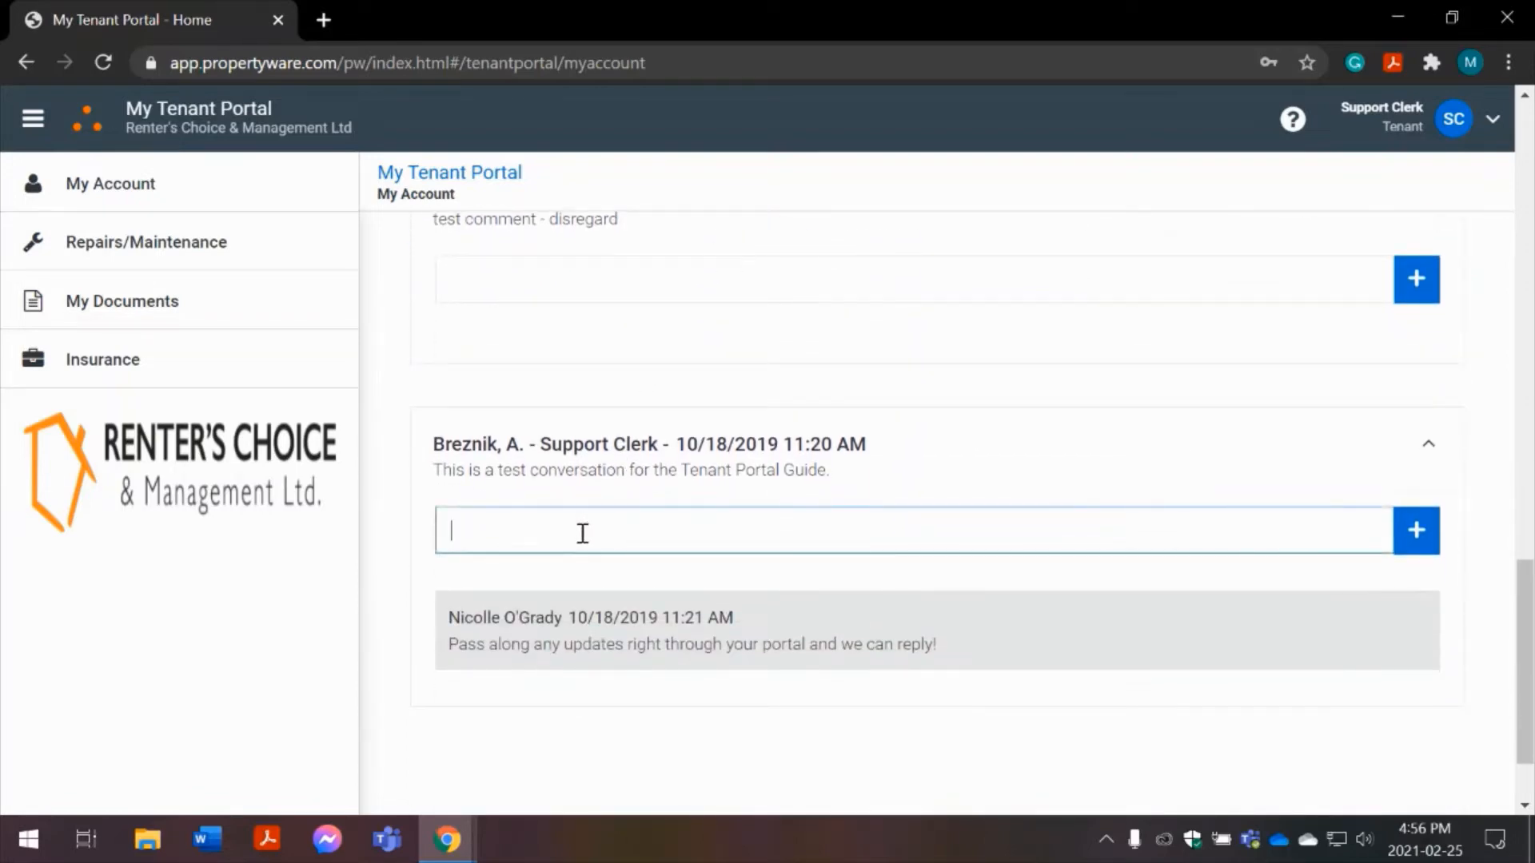
text(Thank you fo)
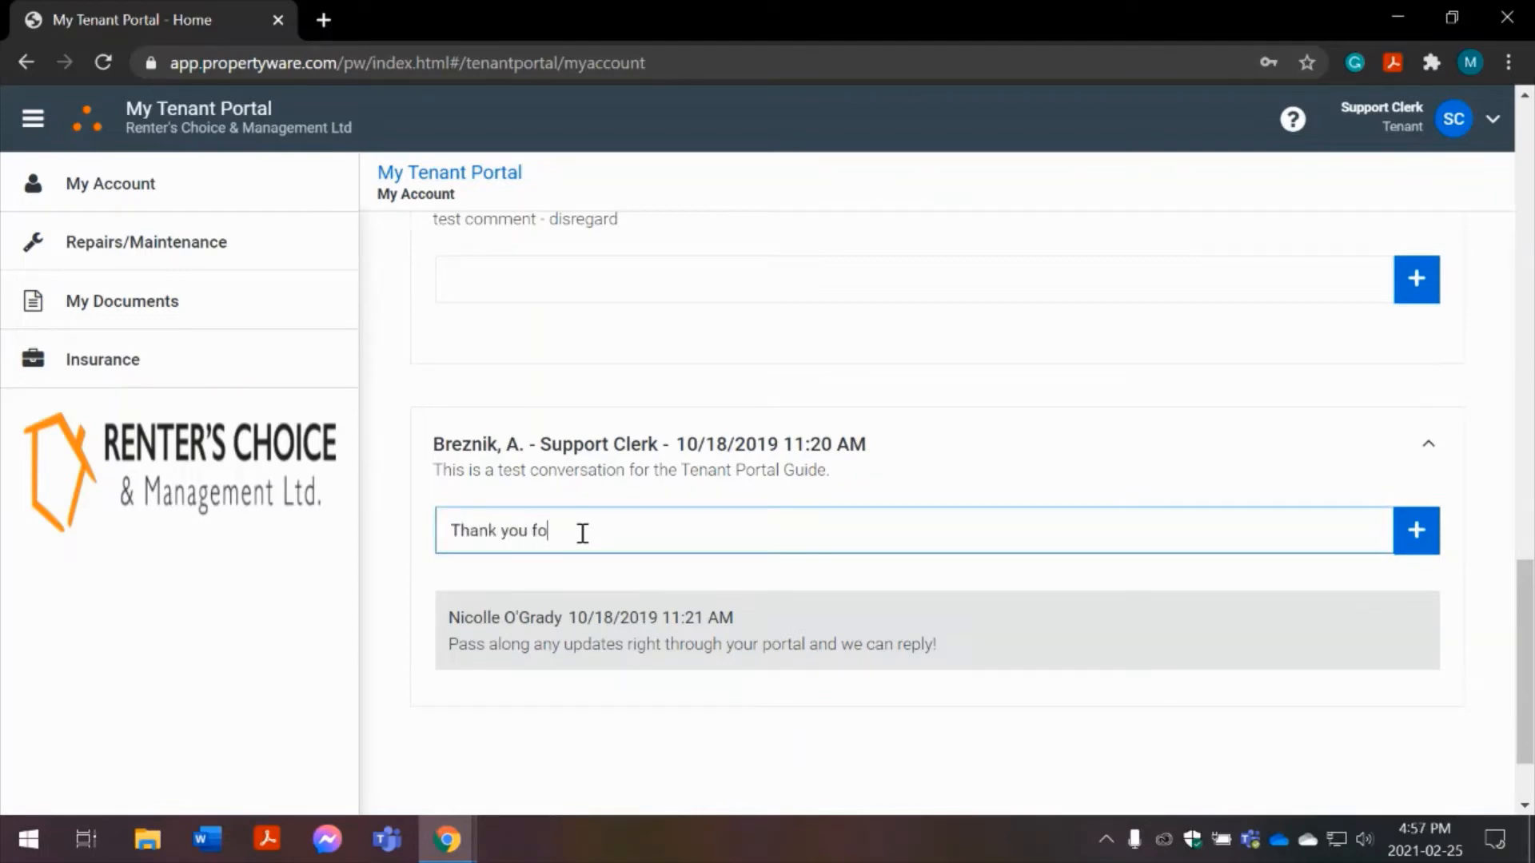
text(r your help!)
Open the Repairs/Maintenance list and sort the service requests by date created, newest first.
scroll(876, 598, up, 15)
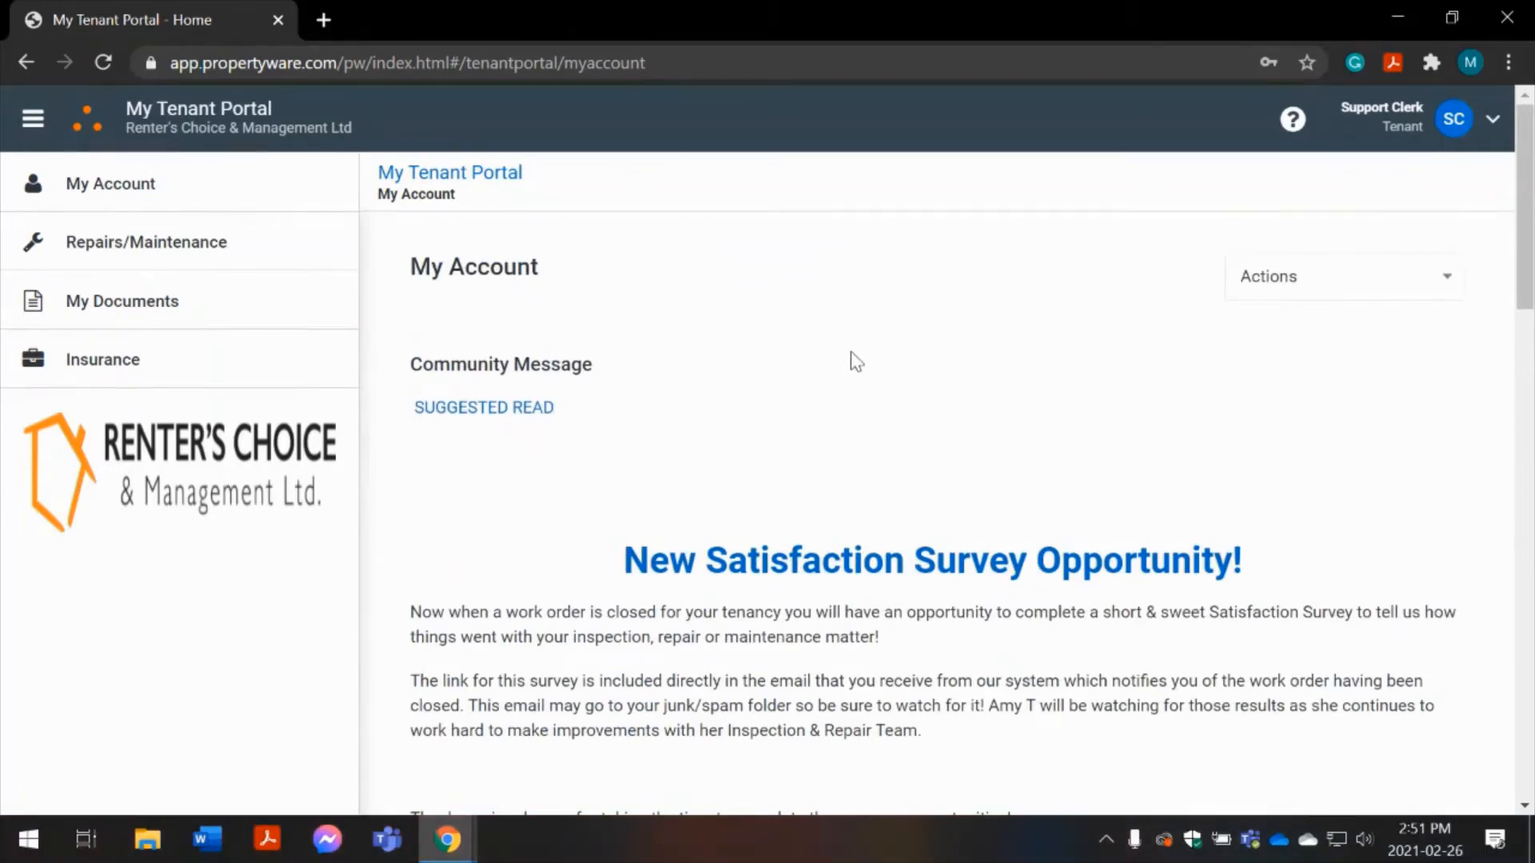
click(105, 248)
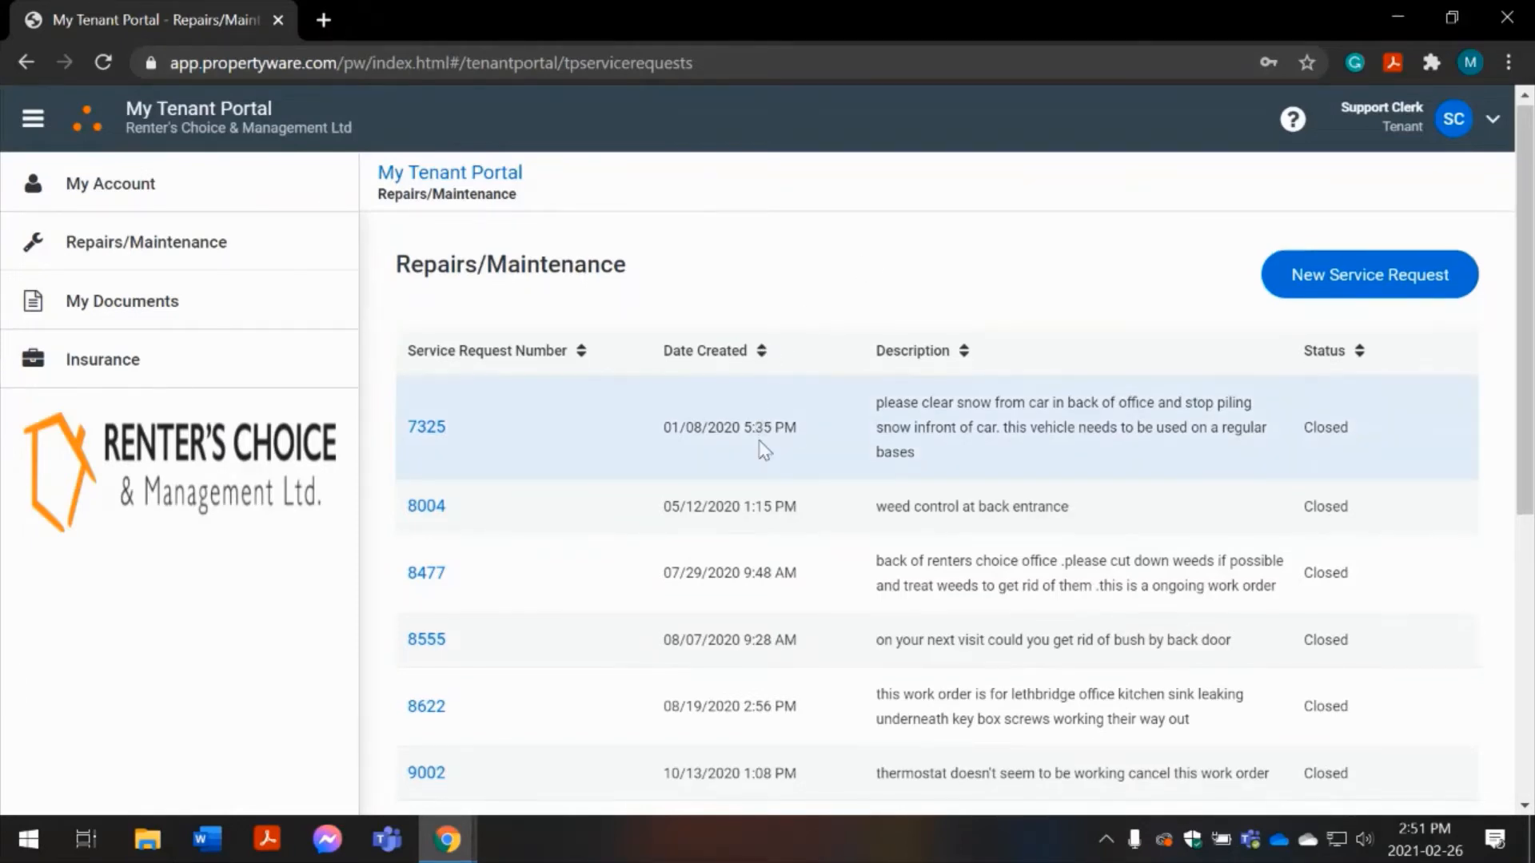
scroll(761, 448, down, 6)
scroll(761, 447, up, 7)
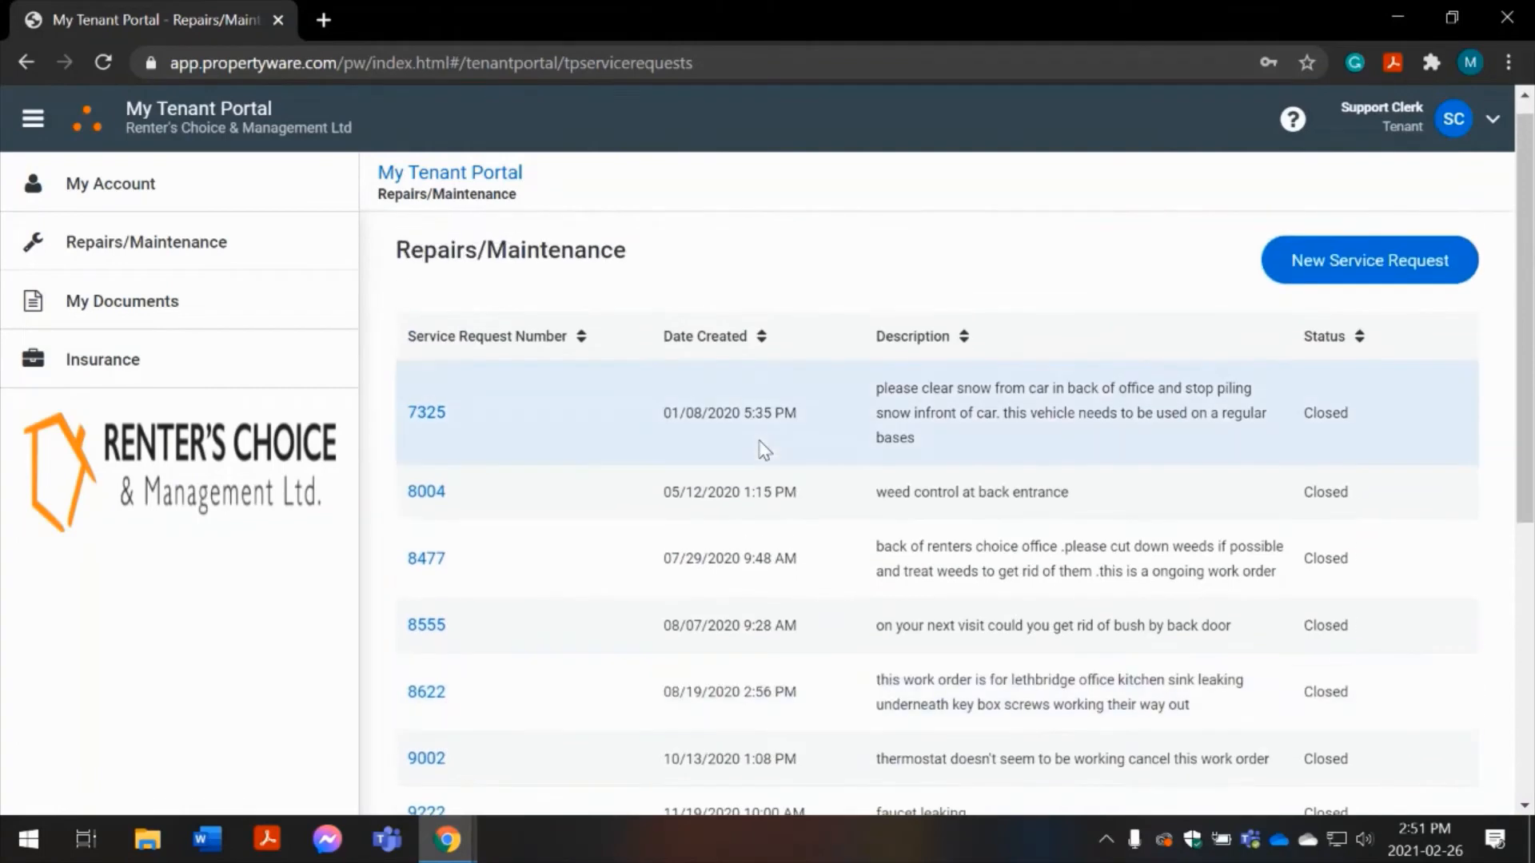
click(762, 339)
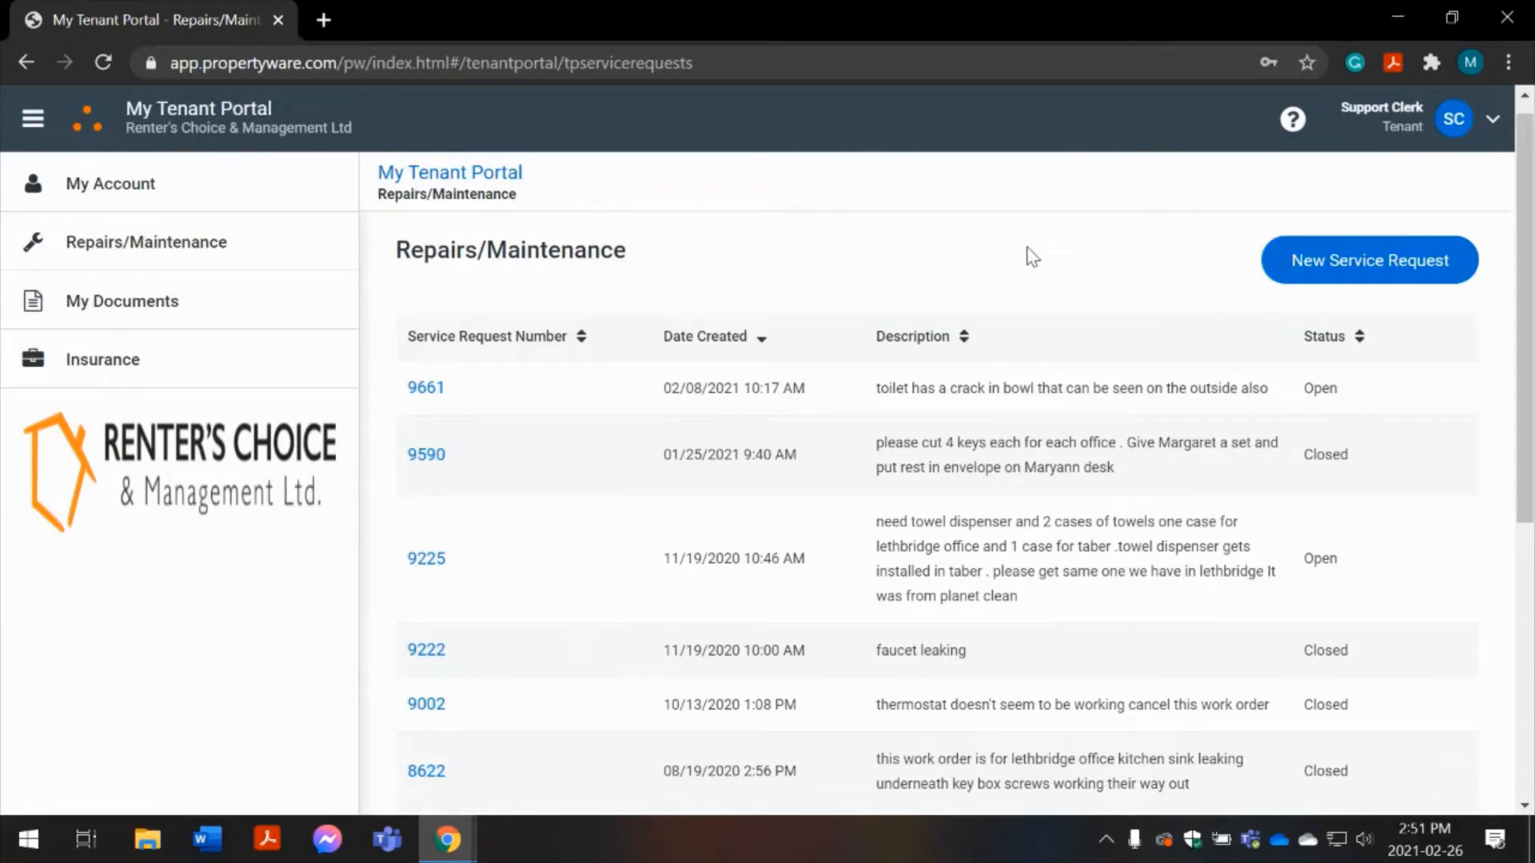
Start a new service request, set its specific location to "ensuite bathroom faucet" and activate its description for entry.
click(1333, 269)
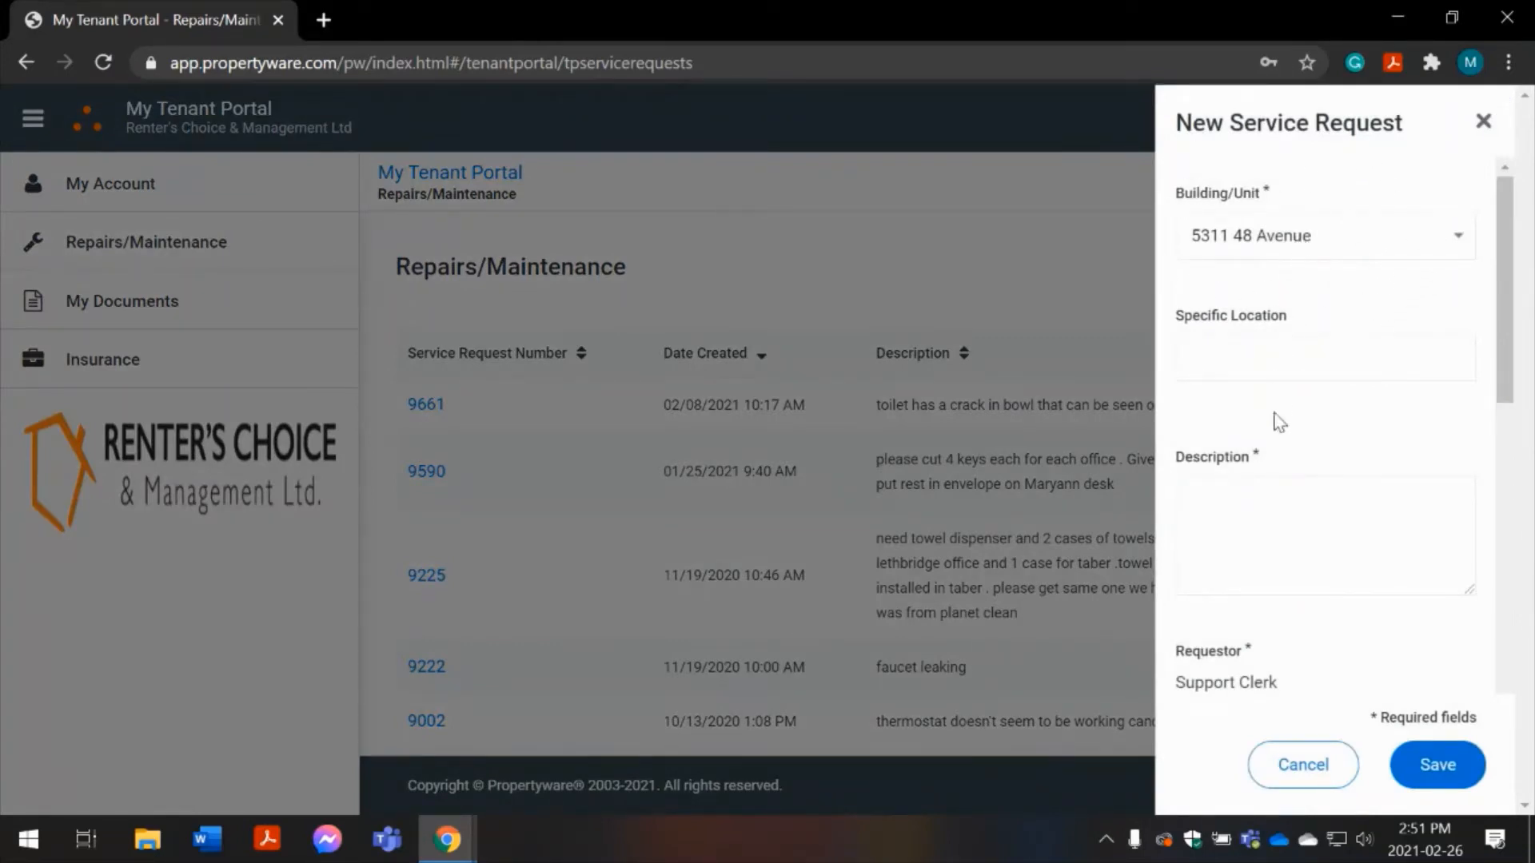
scroll(1279, 467, down, 2)
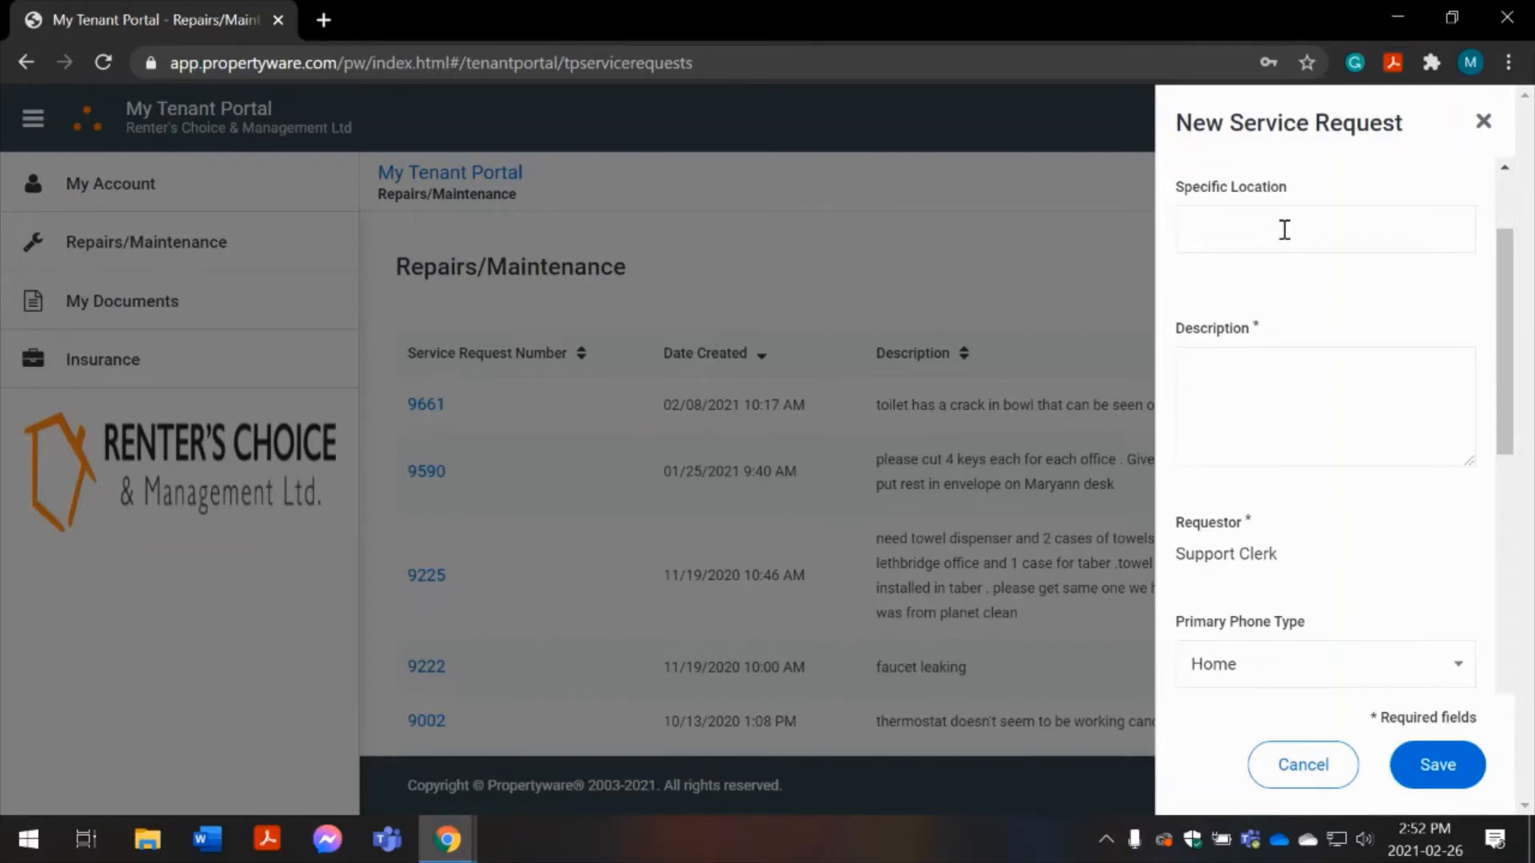
click(1283, 230)
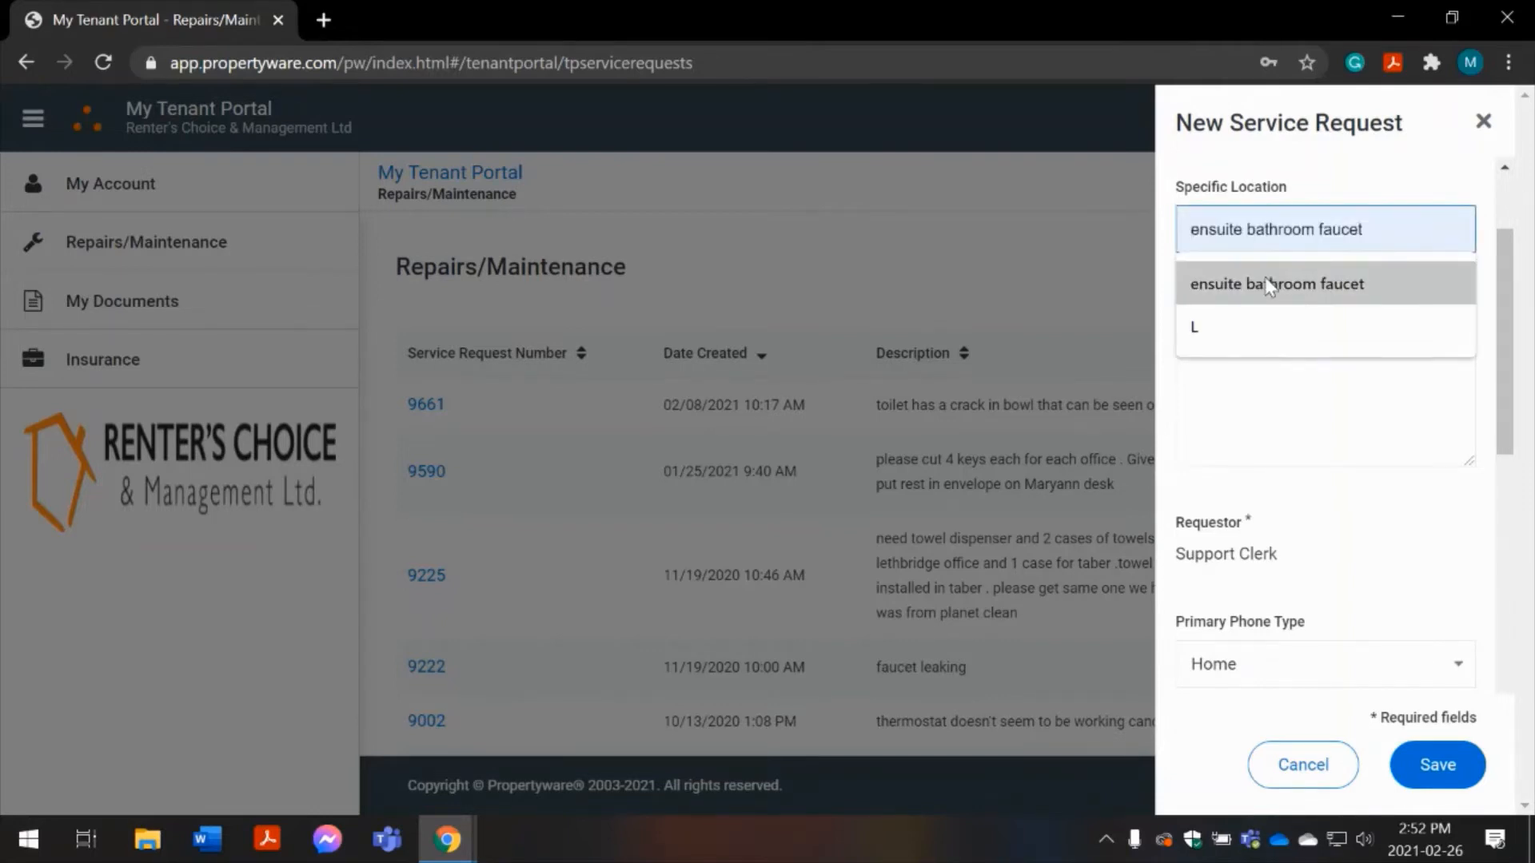
click(1271, 286)
click(1211, 372)
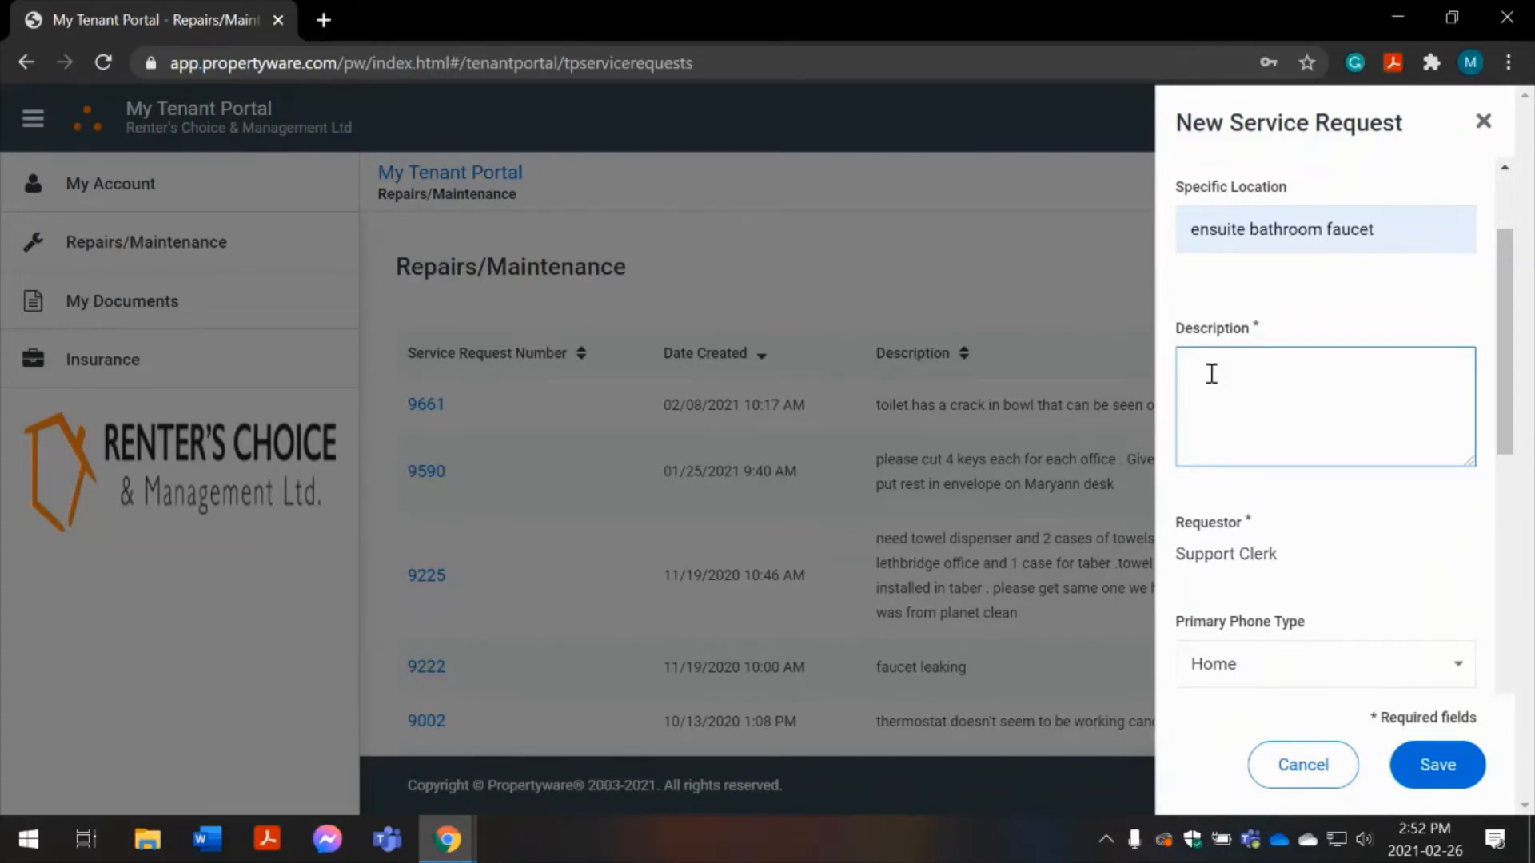
Turn off the Any date/time option for the service request's preferred entry.
scroll(1211, 374, down, 2)
scroll(1212, 374, down, 5)
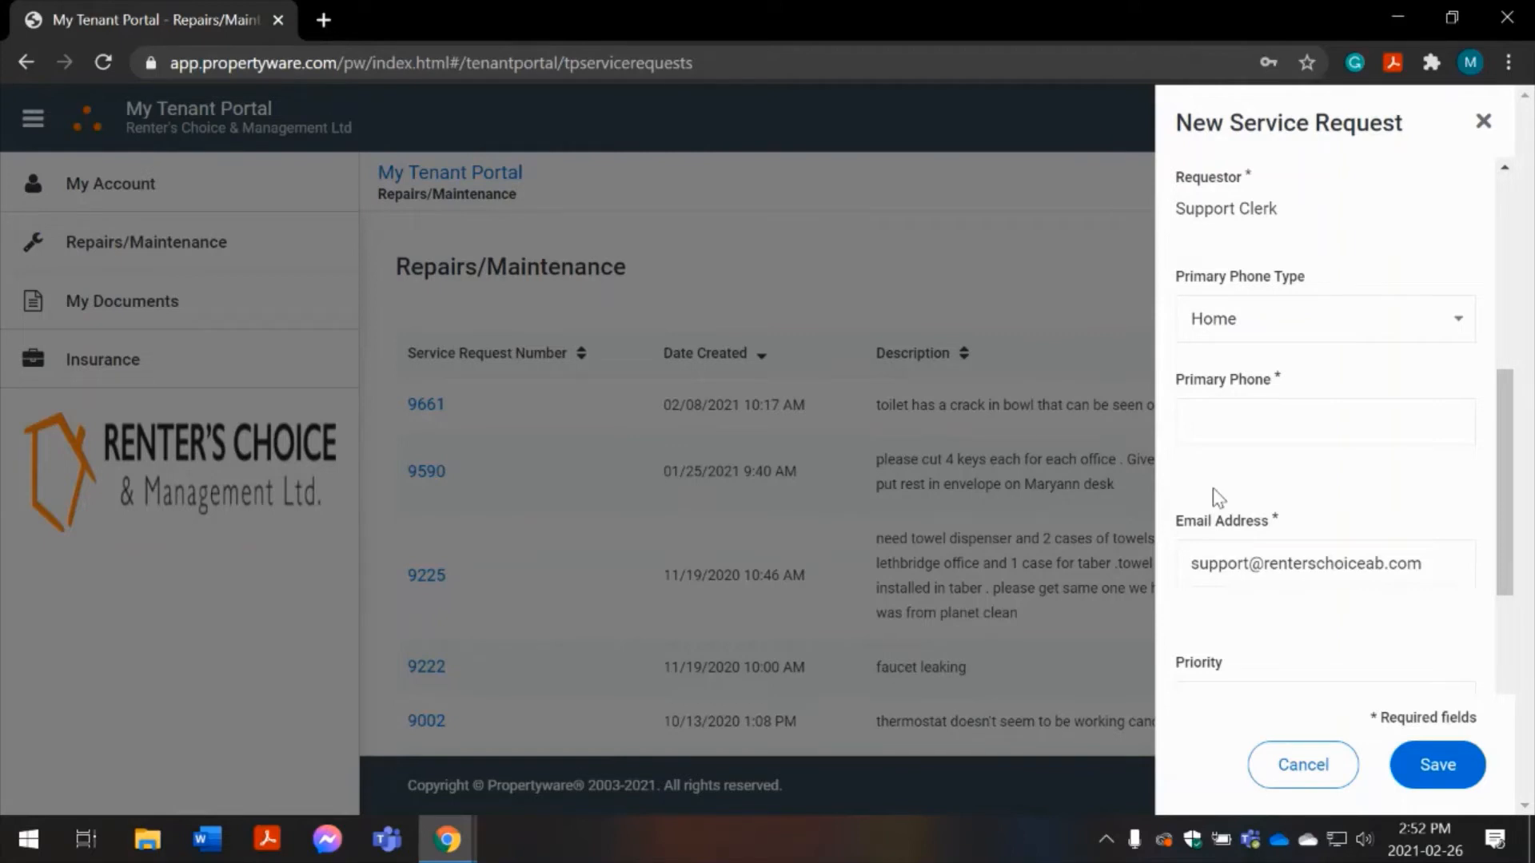
scroll(1212, 488, down, 3)
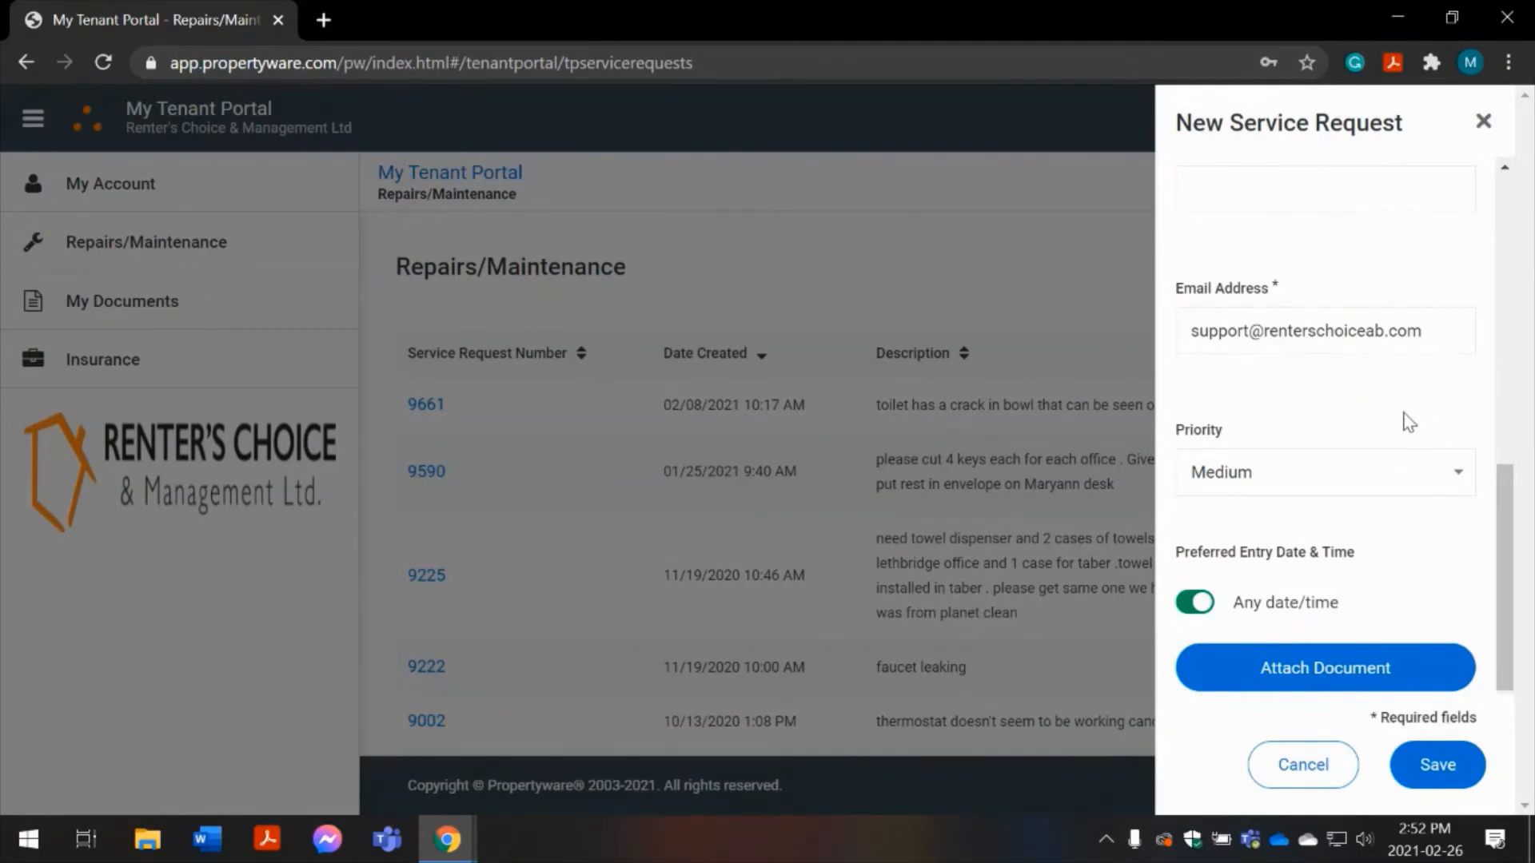
click(1199, 602)
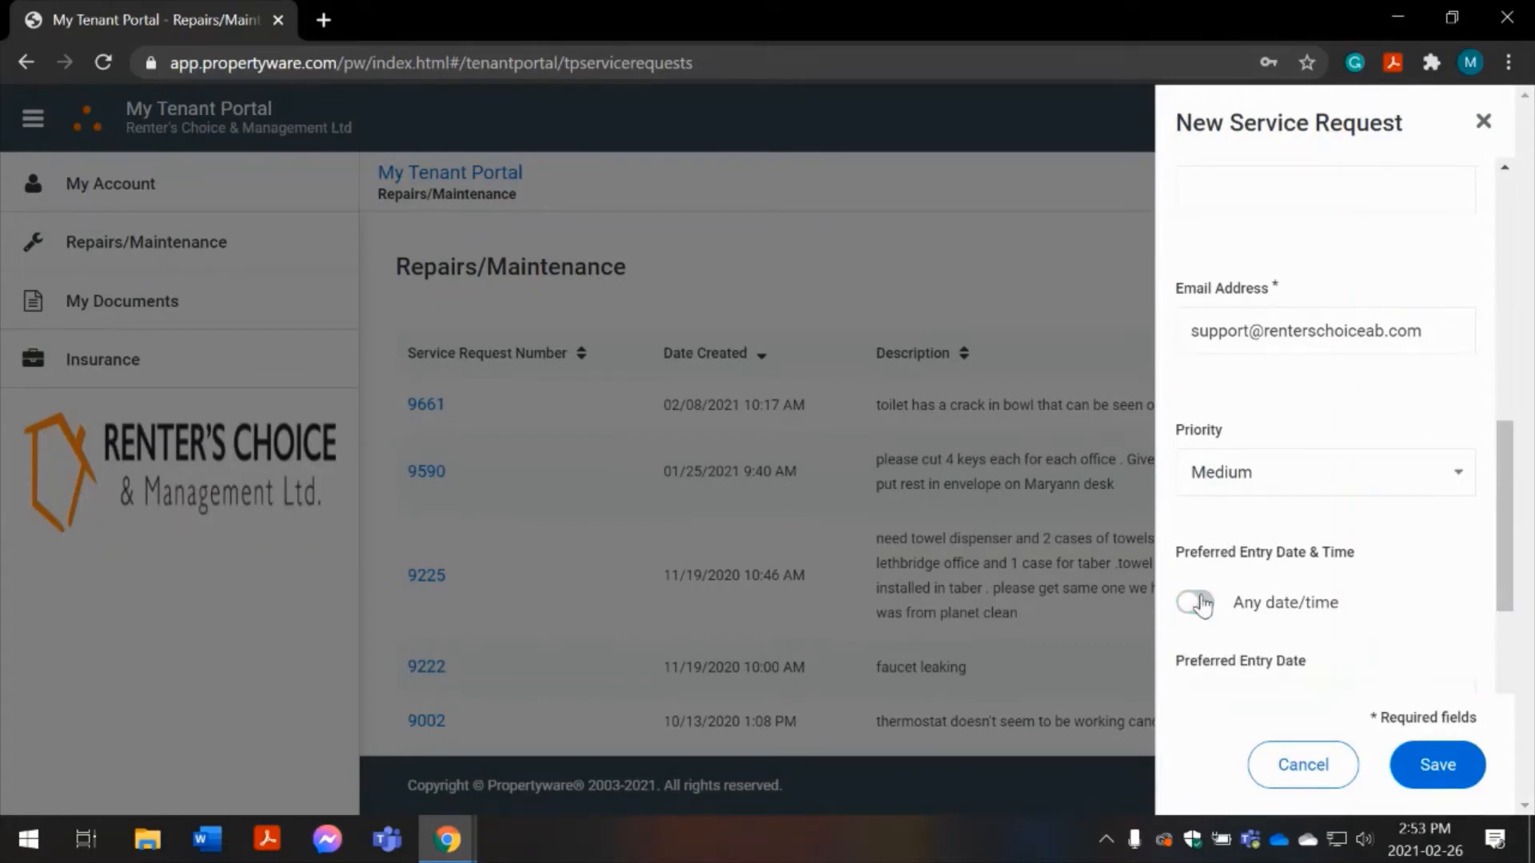
Review the preferred entry date, entry time and attachment options of the new service request, and cancel the request.
scroll(1202, 605, down, 3)
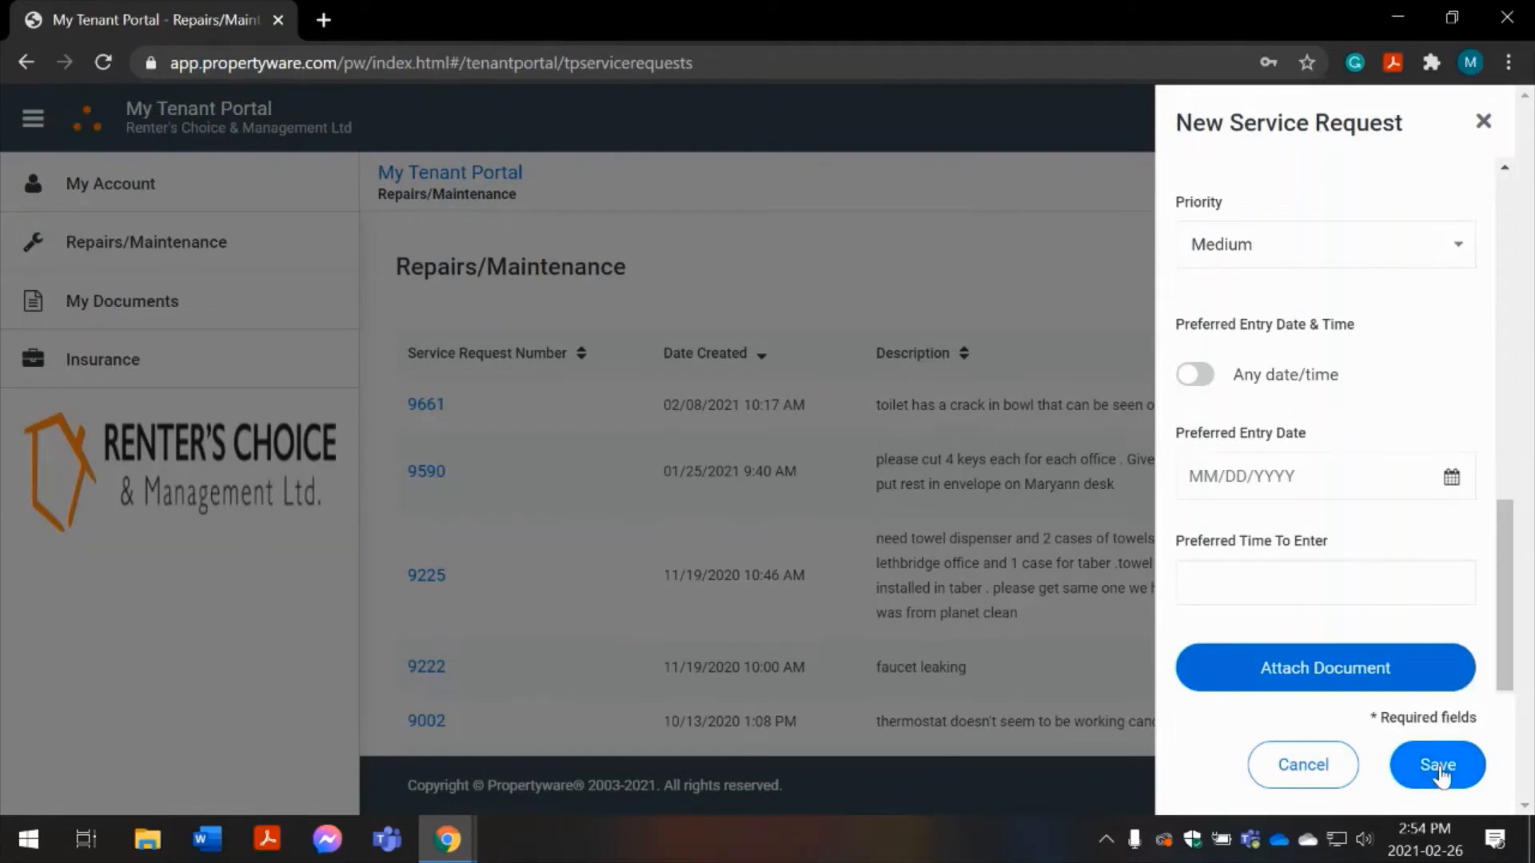
click(1323, 769)
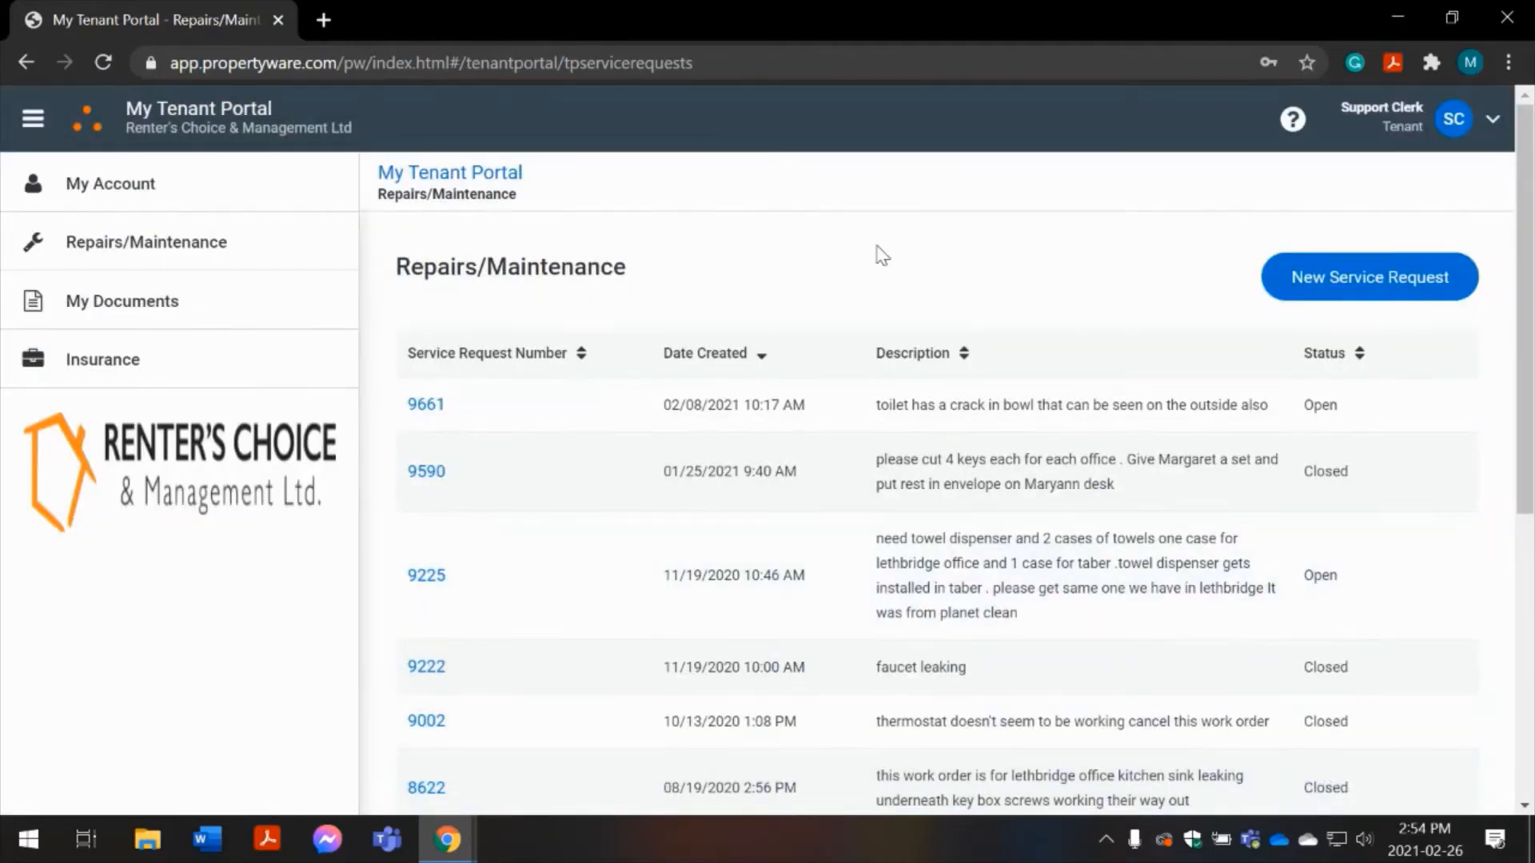
Open the service request about the cracked toilet bowl, examine its details, documents and conversations, and return to the request list.
click(424, 405)
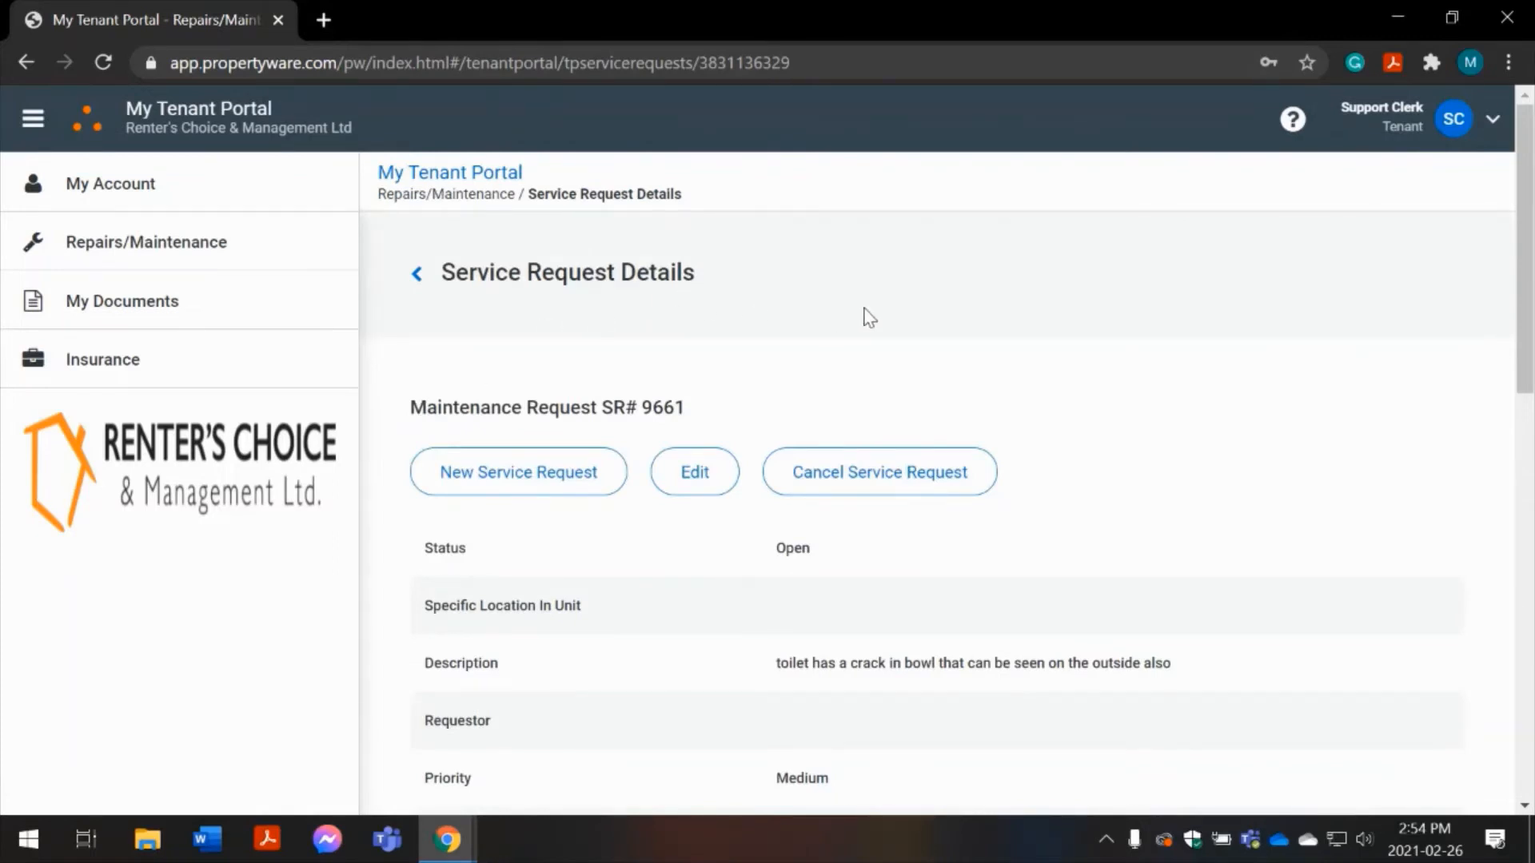
scroll(869, 317, down, 1)
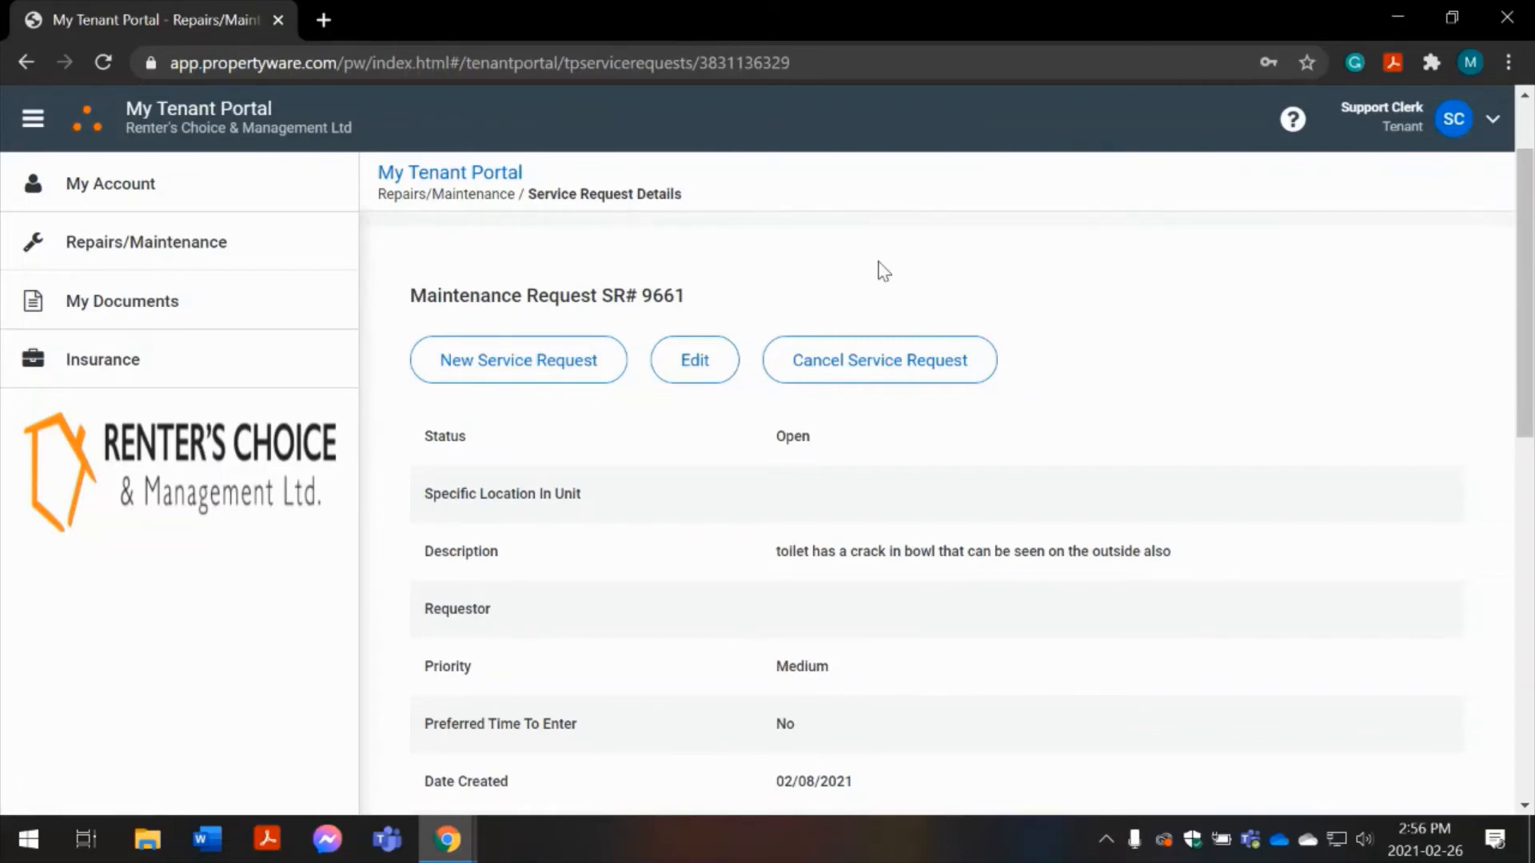
scroll(983, 649, down, 3)
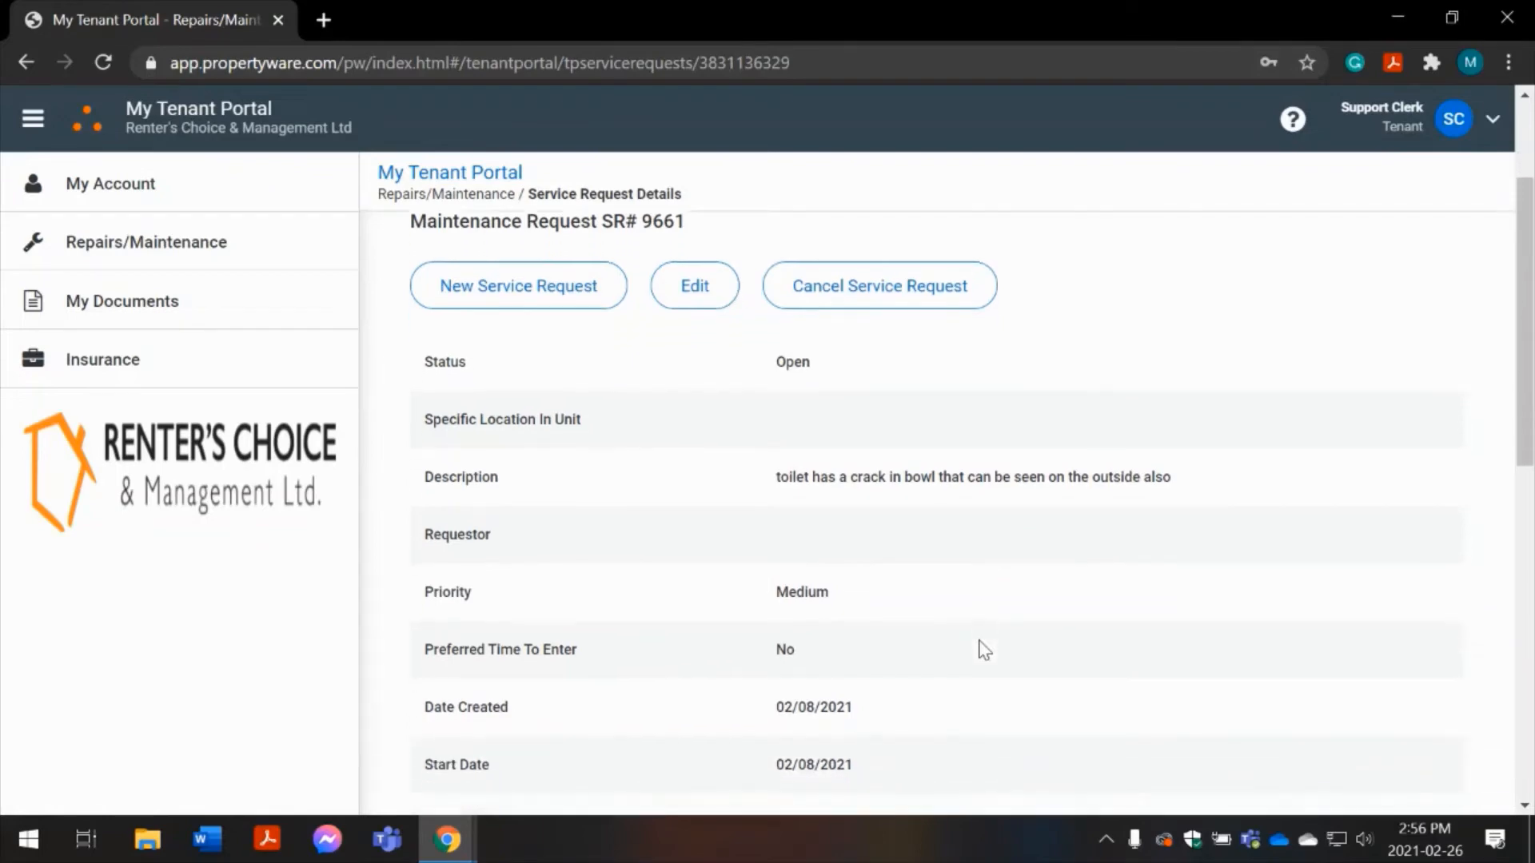
scroll(984, 649, down, 1)
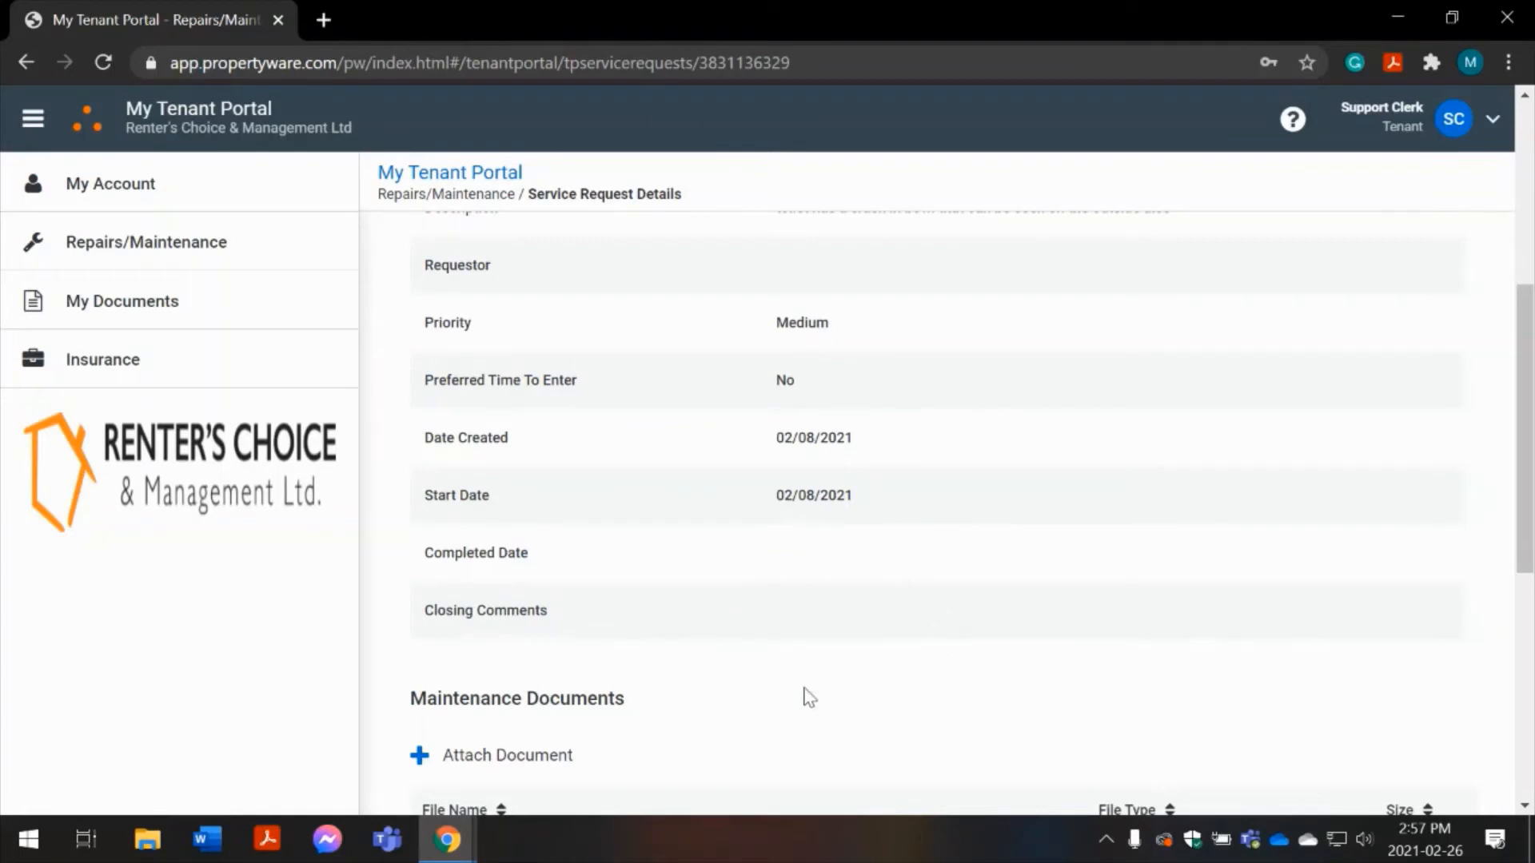
scroll(839, 664, down, 5)
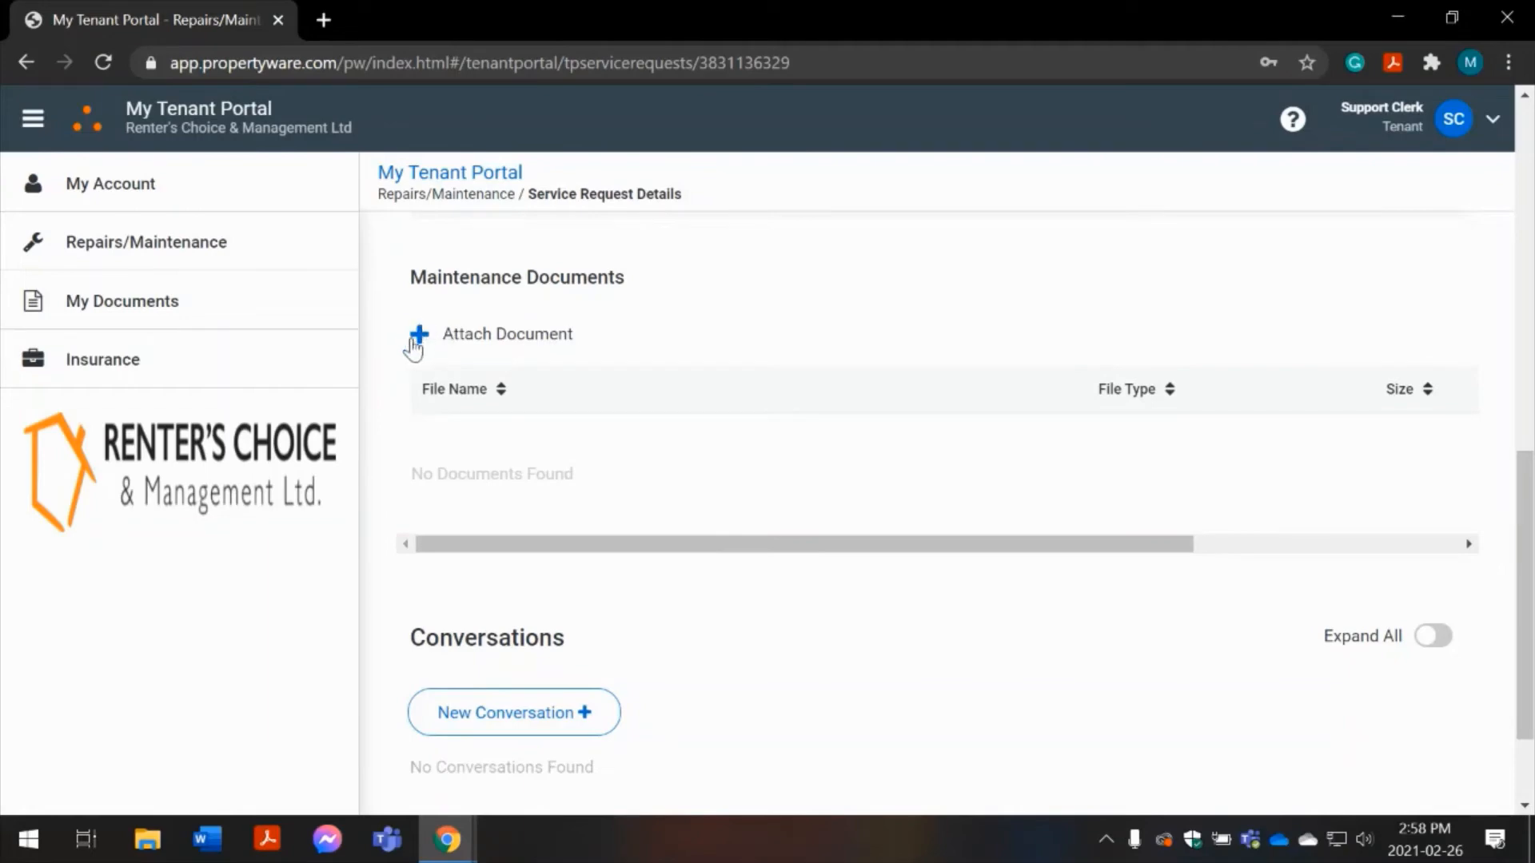
scroll(518, 460, down, 2)
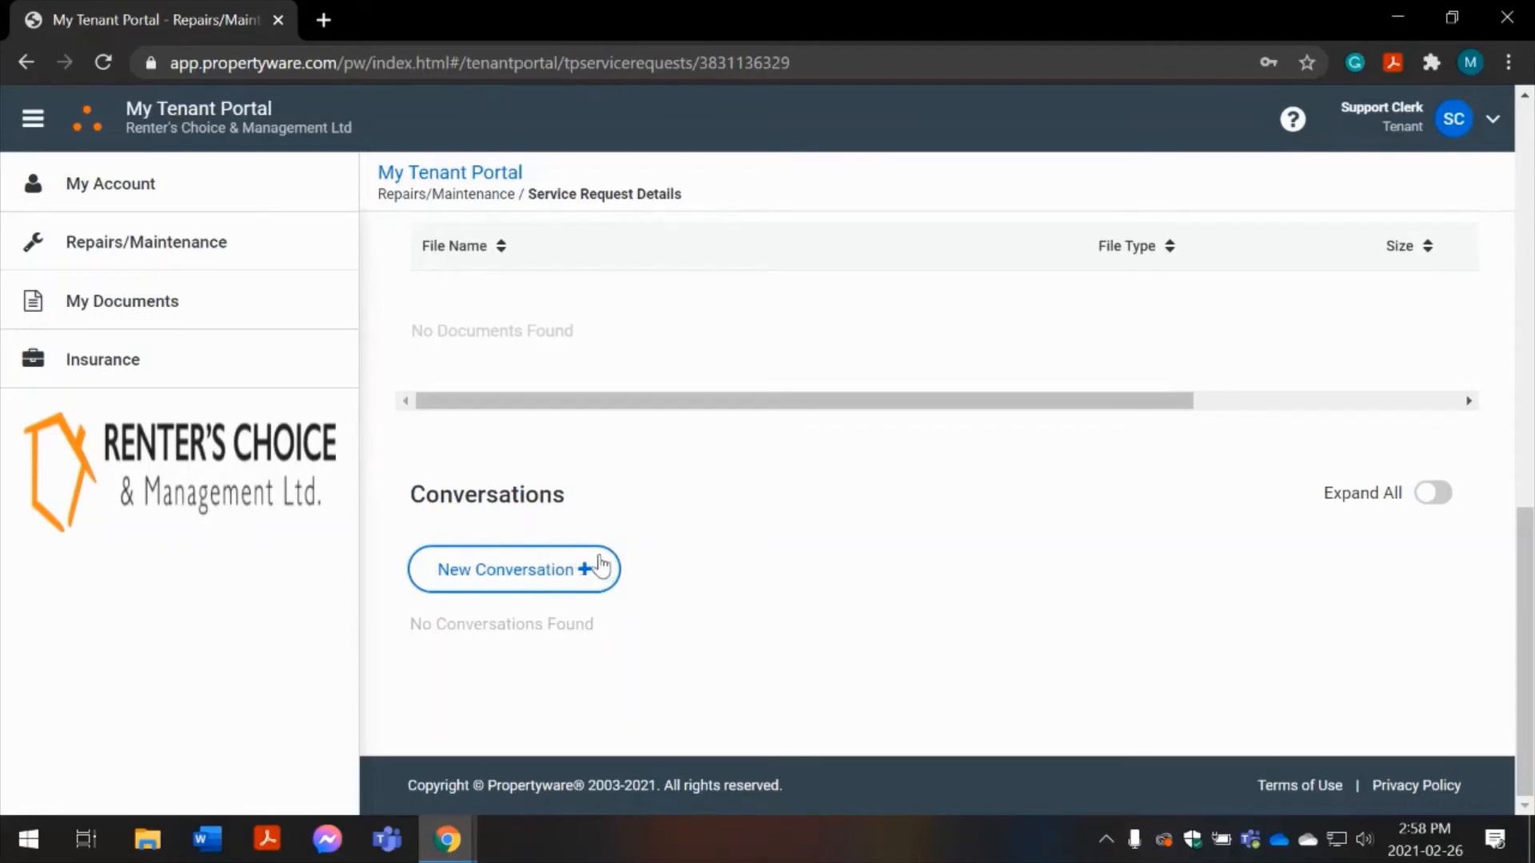
scroll(601, 566, up, 6)
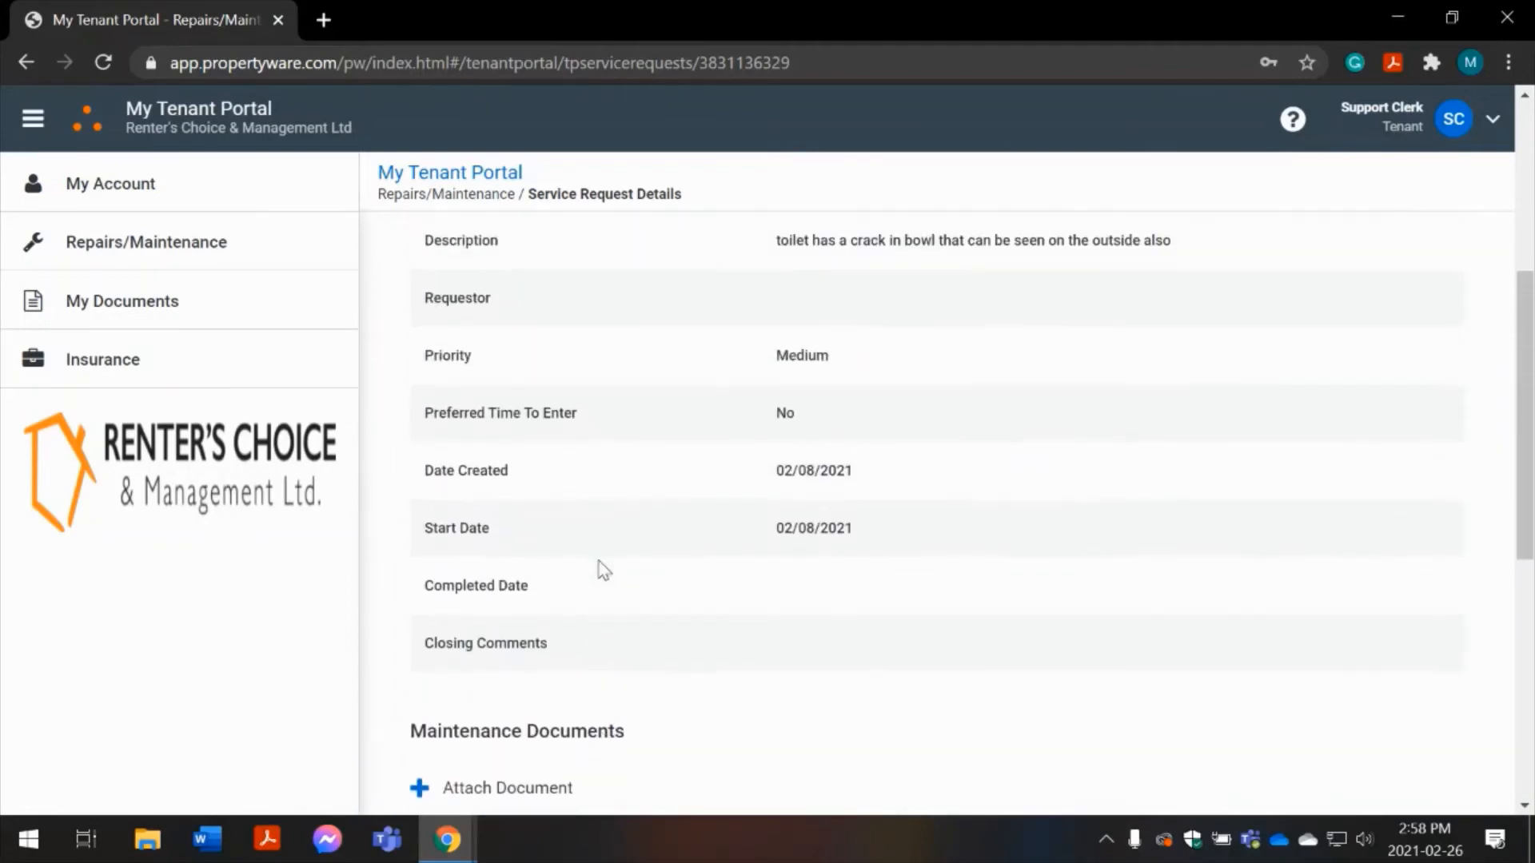
scroll(601, 569, up, 5)
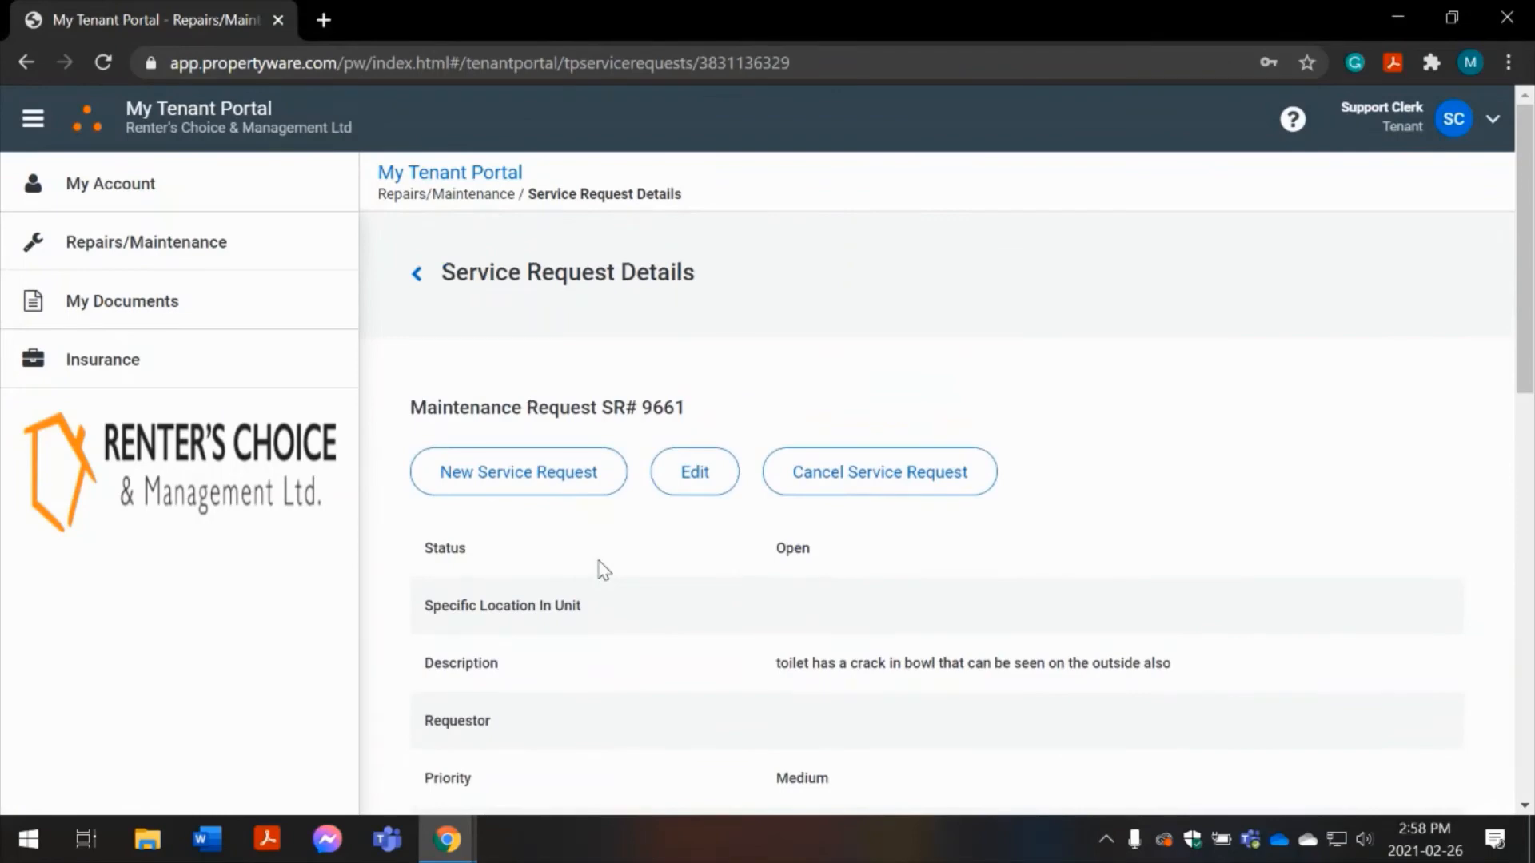
click(416, 280)
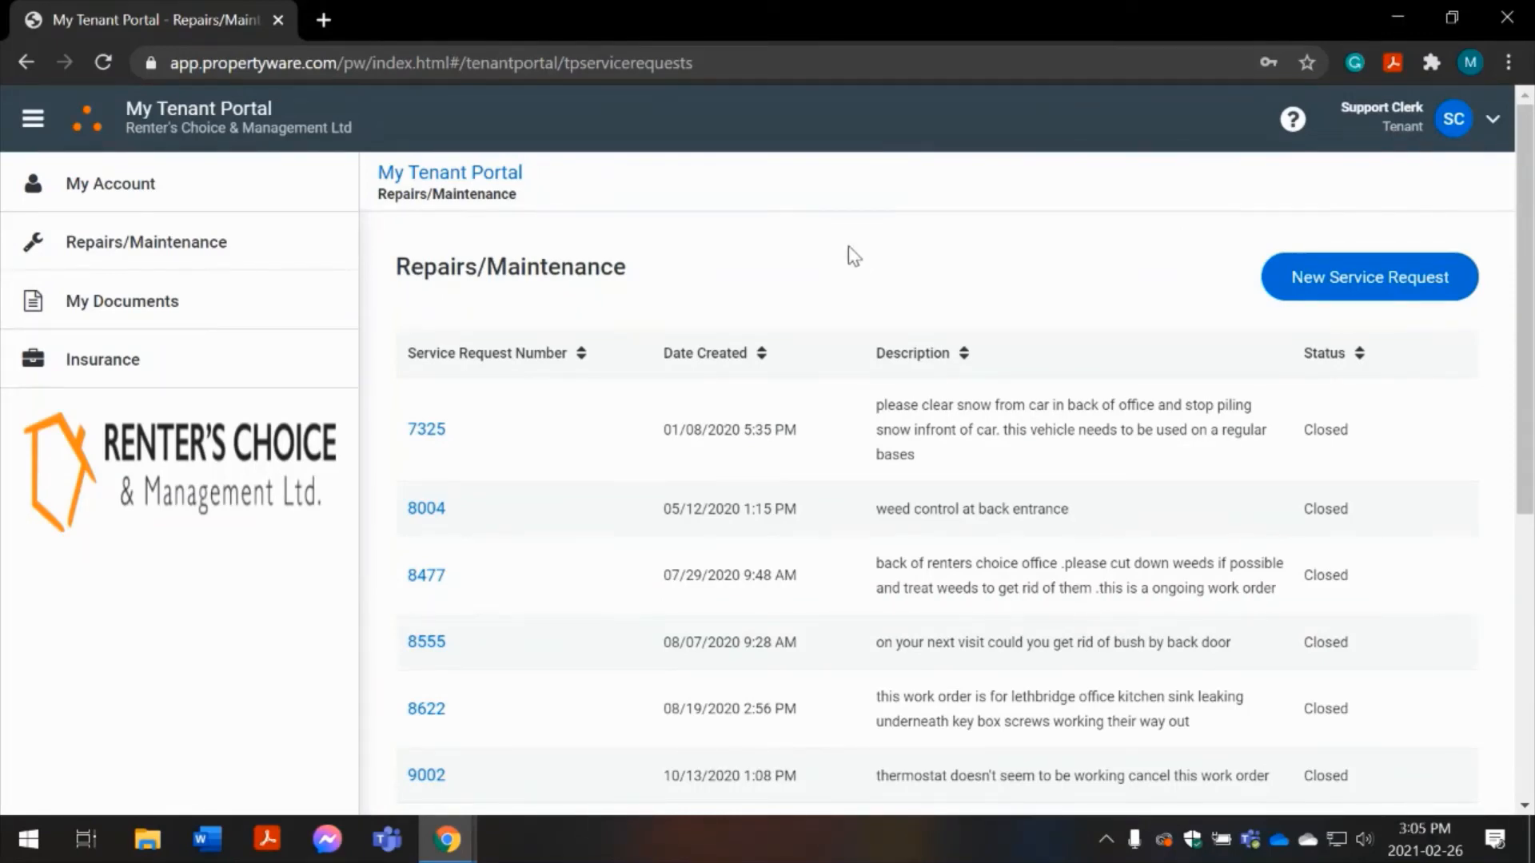
Open My Documents and examine the building, lease, inspection, evaluation and other document sections.
click(141, 306)
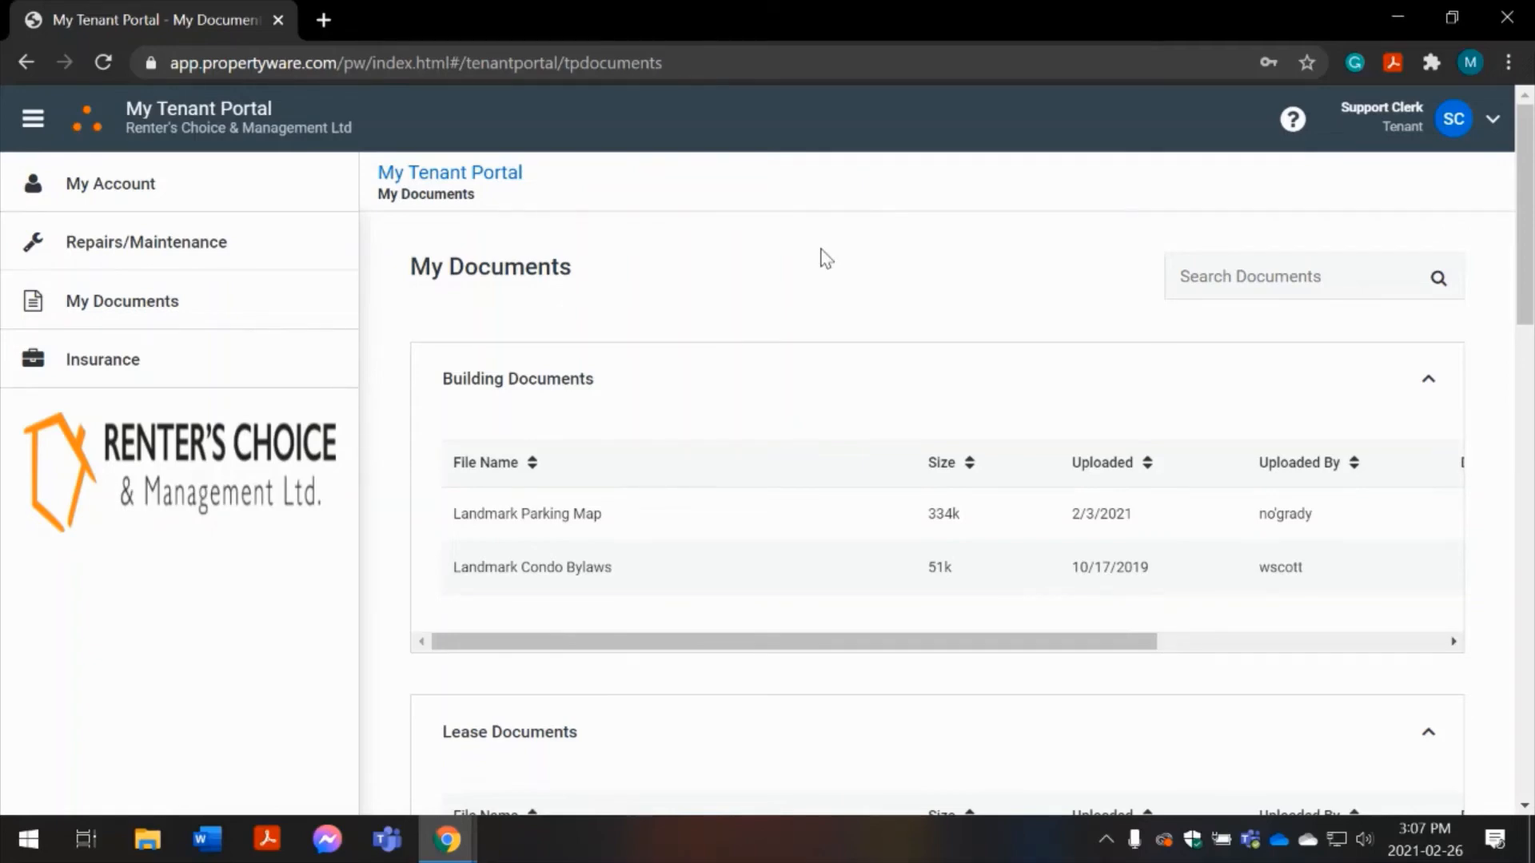
scroll(678, 394, down, 1)
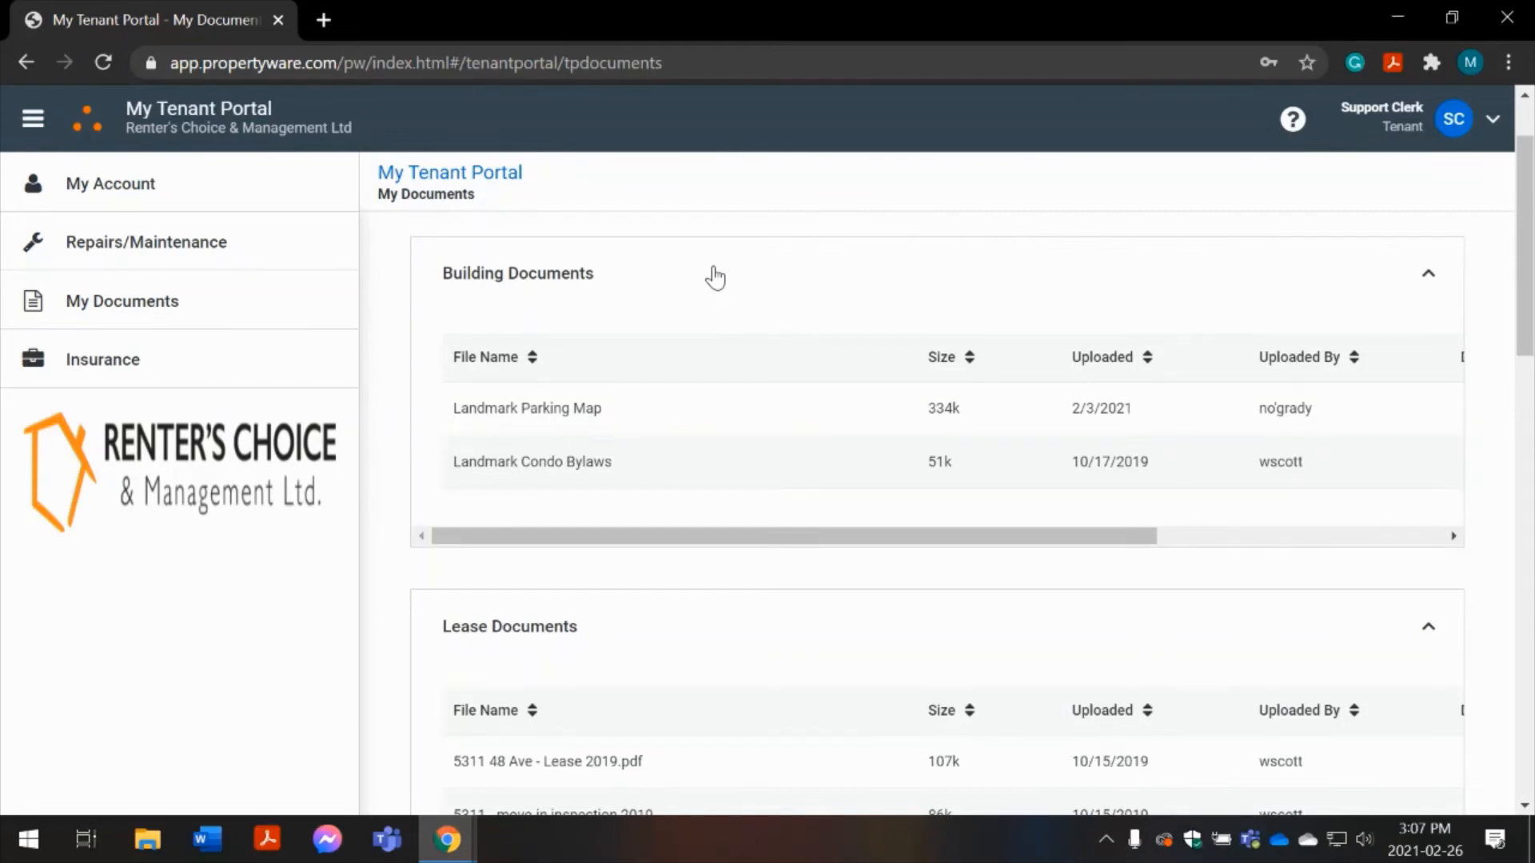
scroll(715, 277, down, 4)
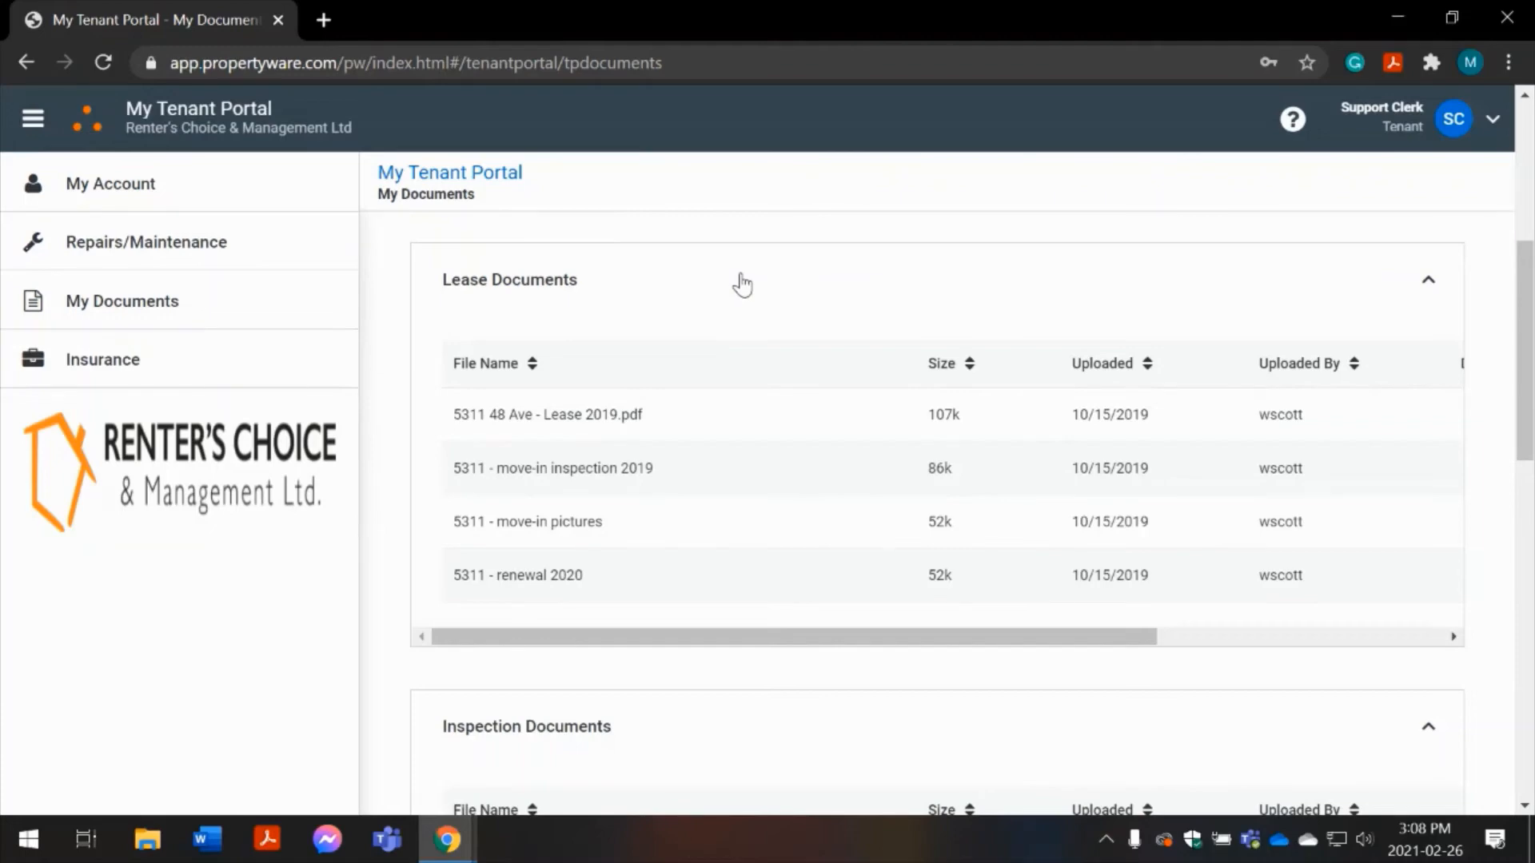
scroll(741, 284, down, 5)
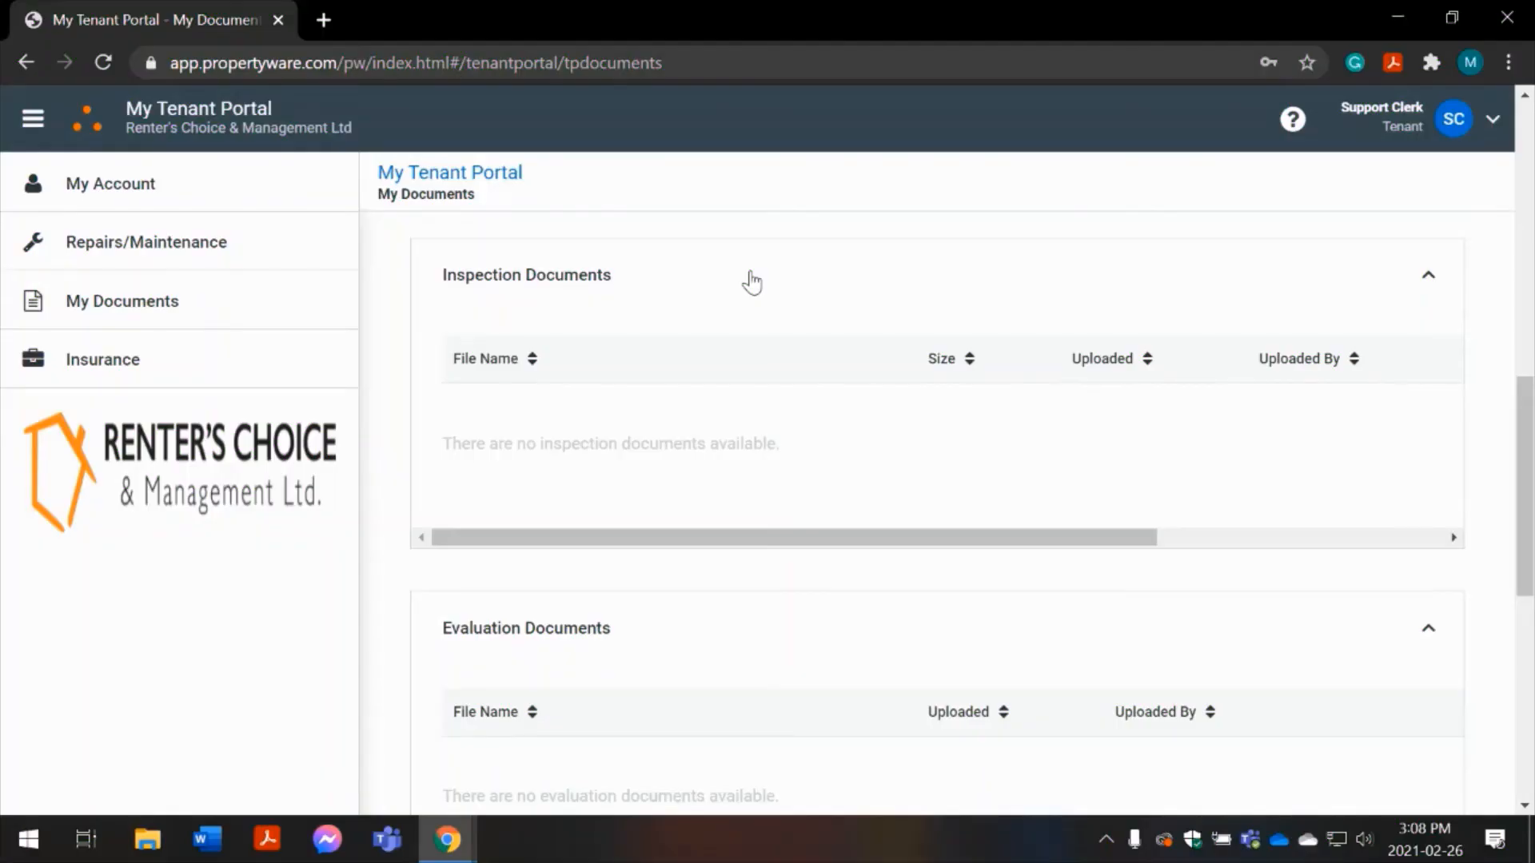
scroll(752, 282, down, 5)
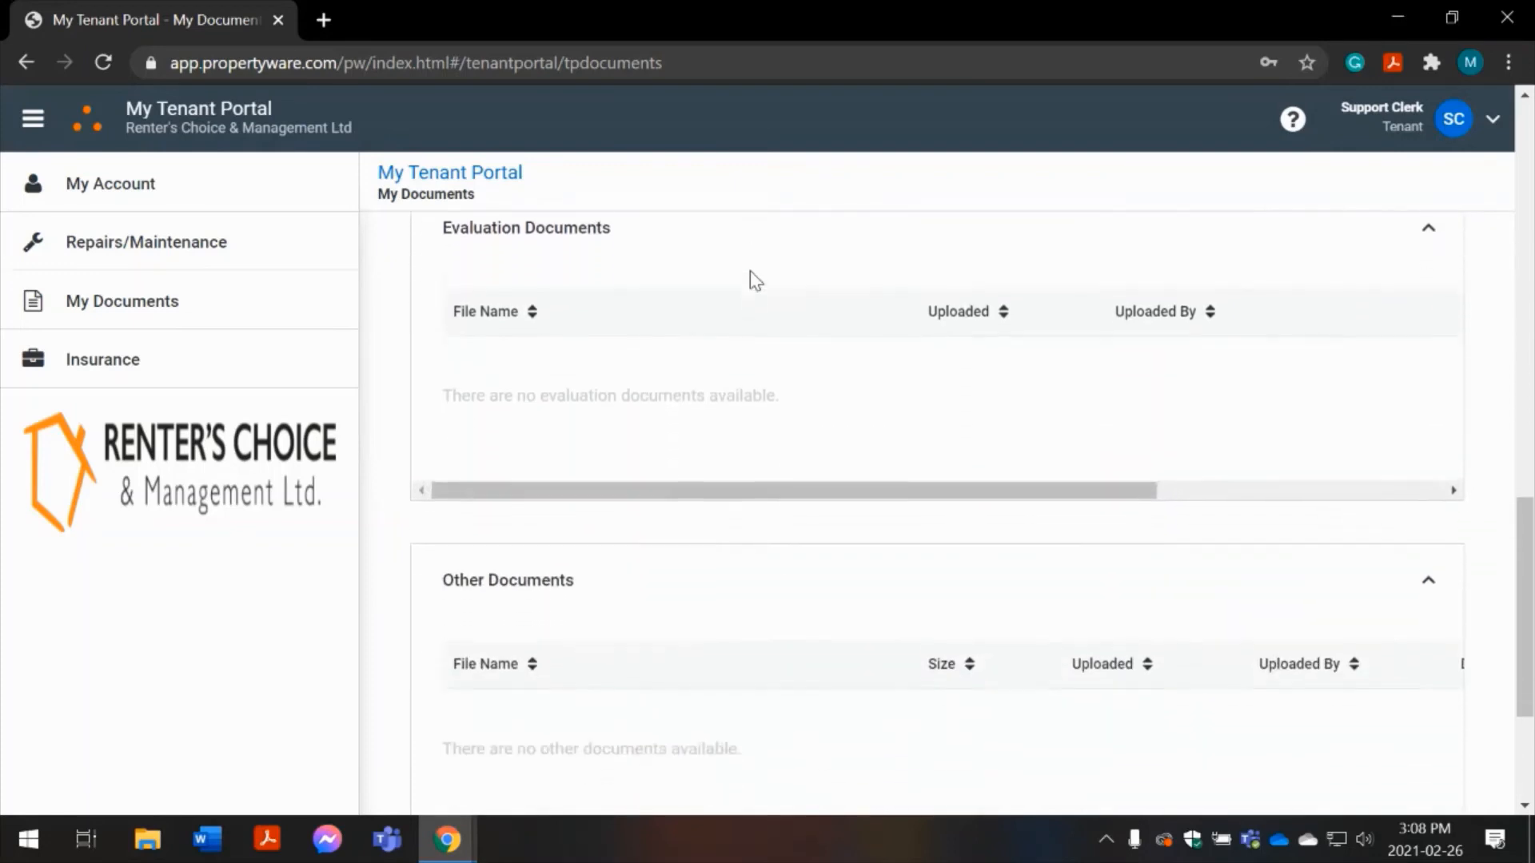
scroll(750, 270, down, 3)
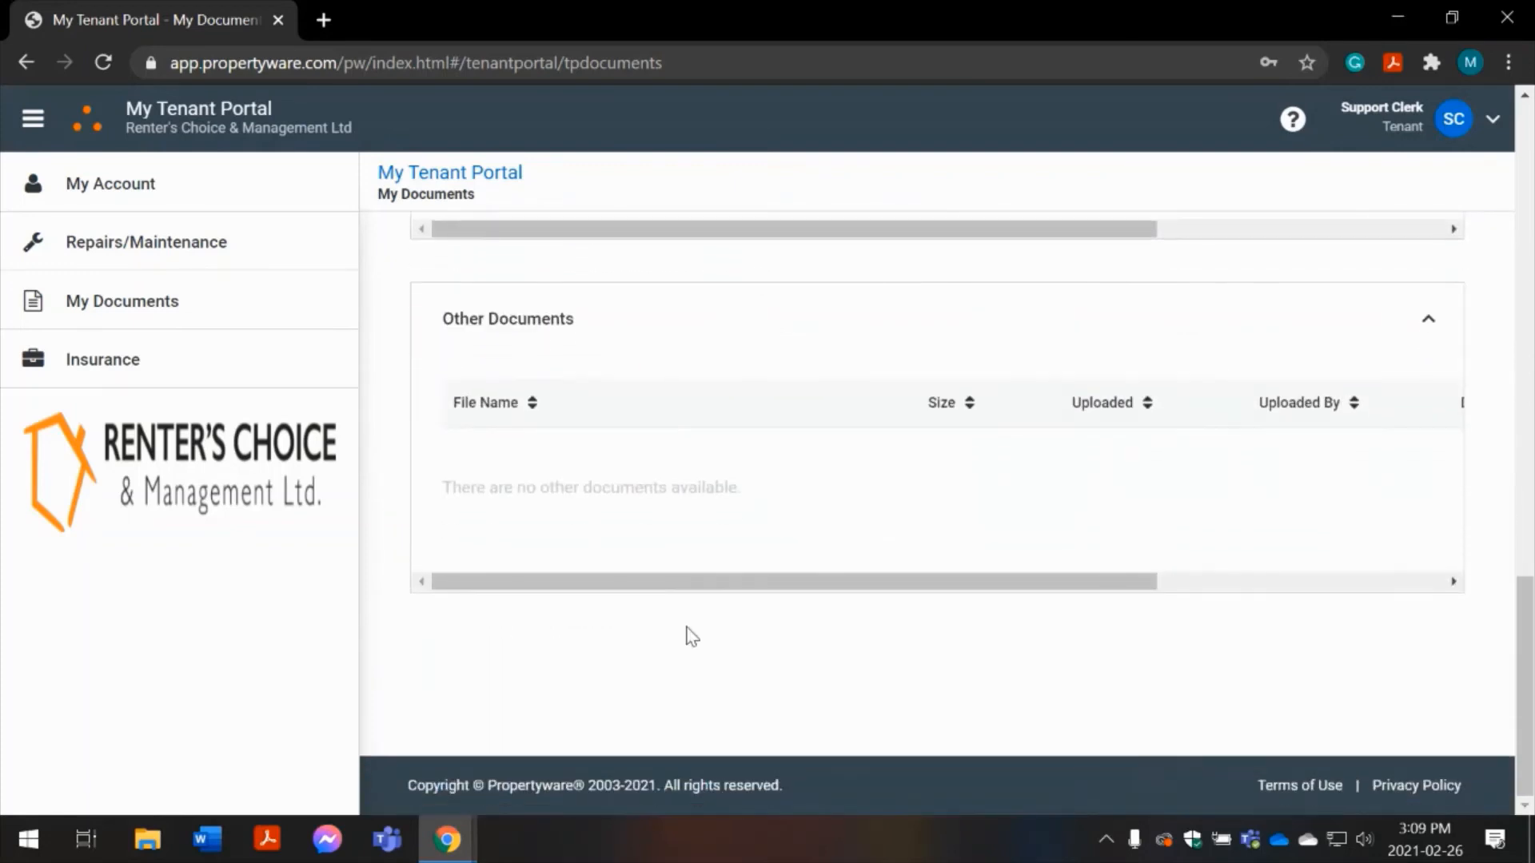
scroll(692, 637, up, 8)
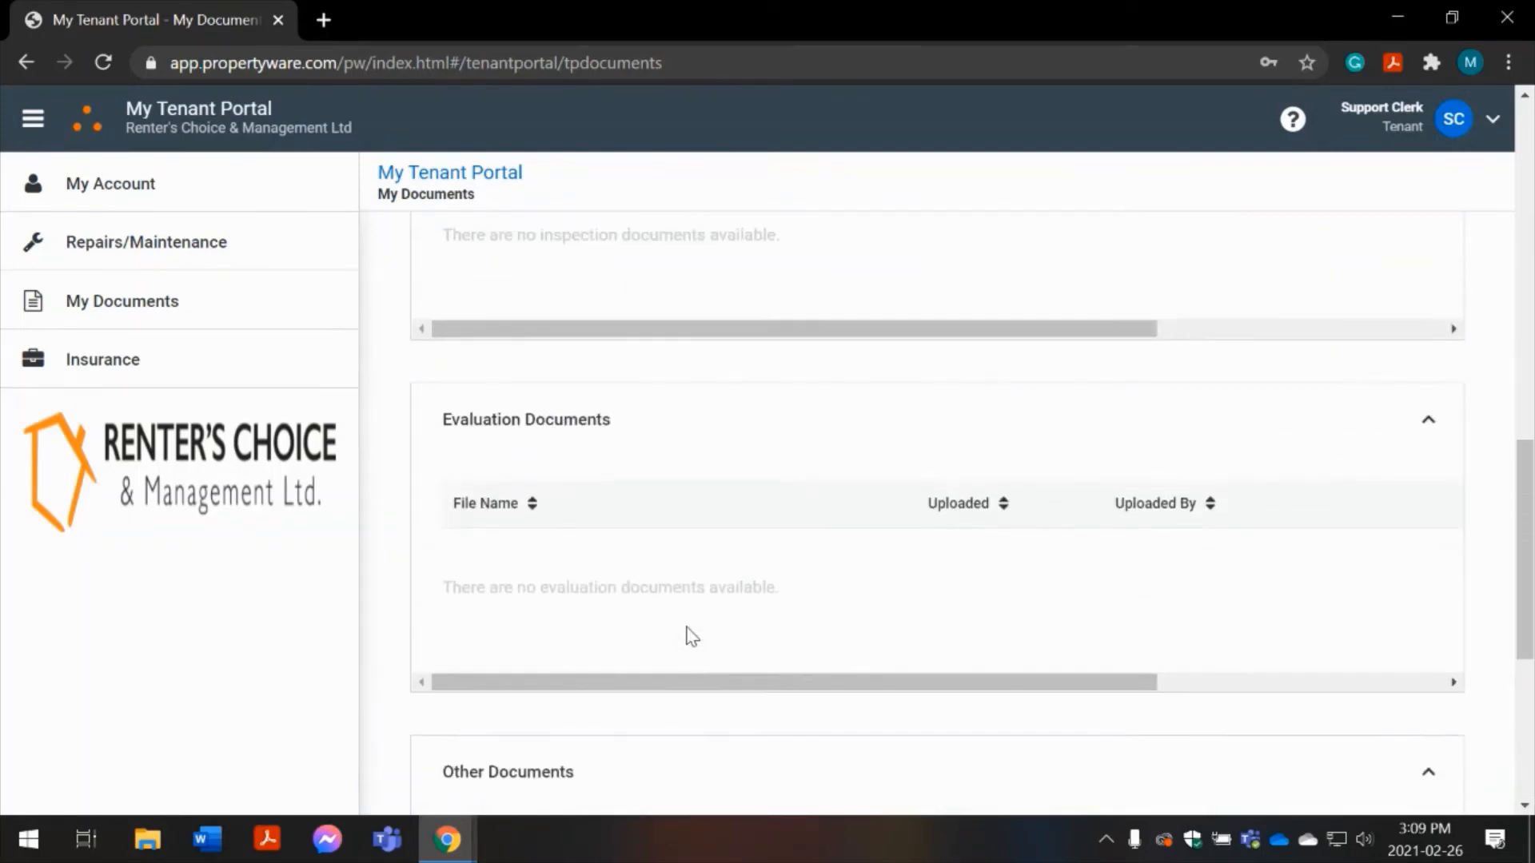
scroll(688, 637, up, 6)
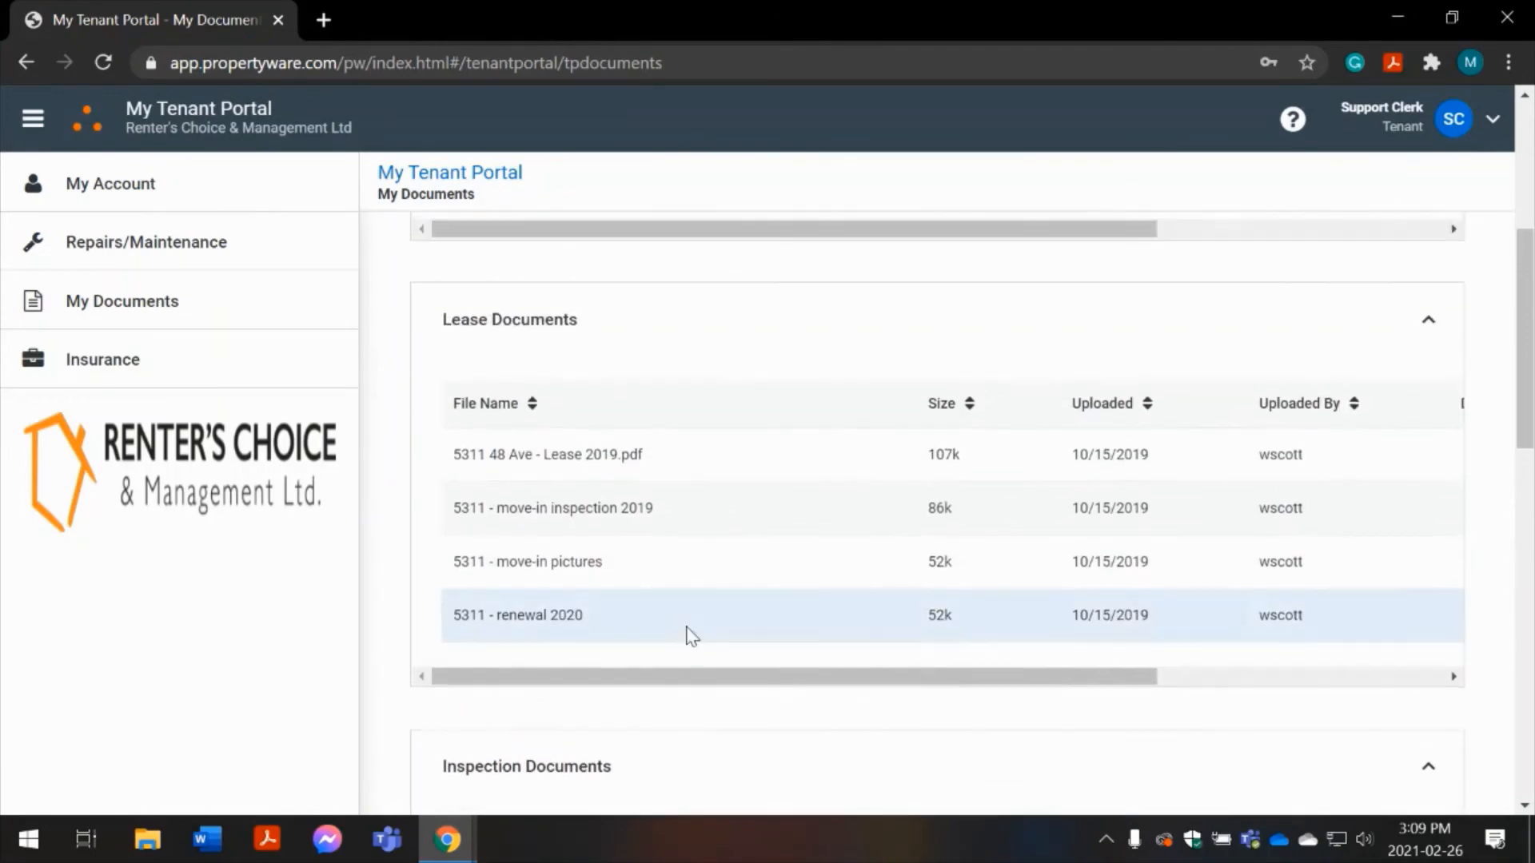
Sort the lease documents by upload date in descending order and reveal their Description and Download columns.
scroll(692, 637, down, 1)
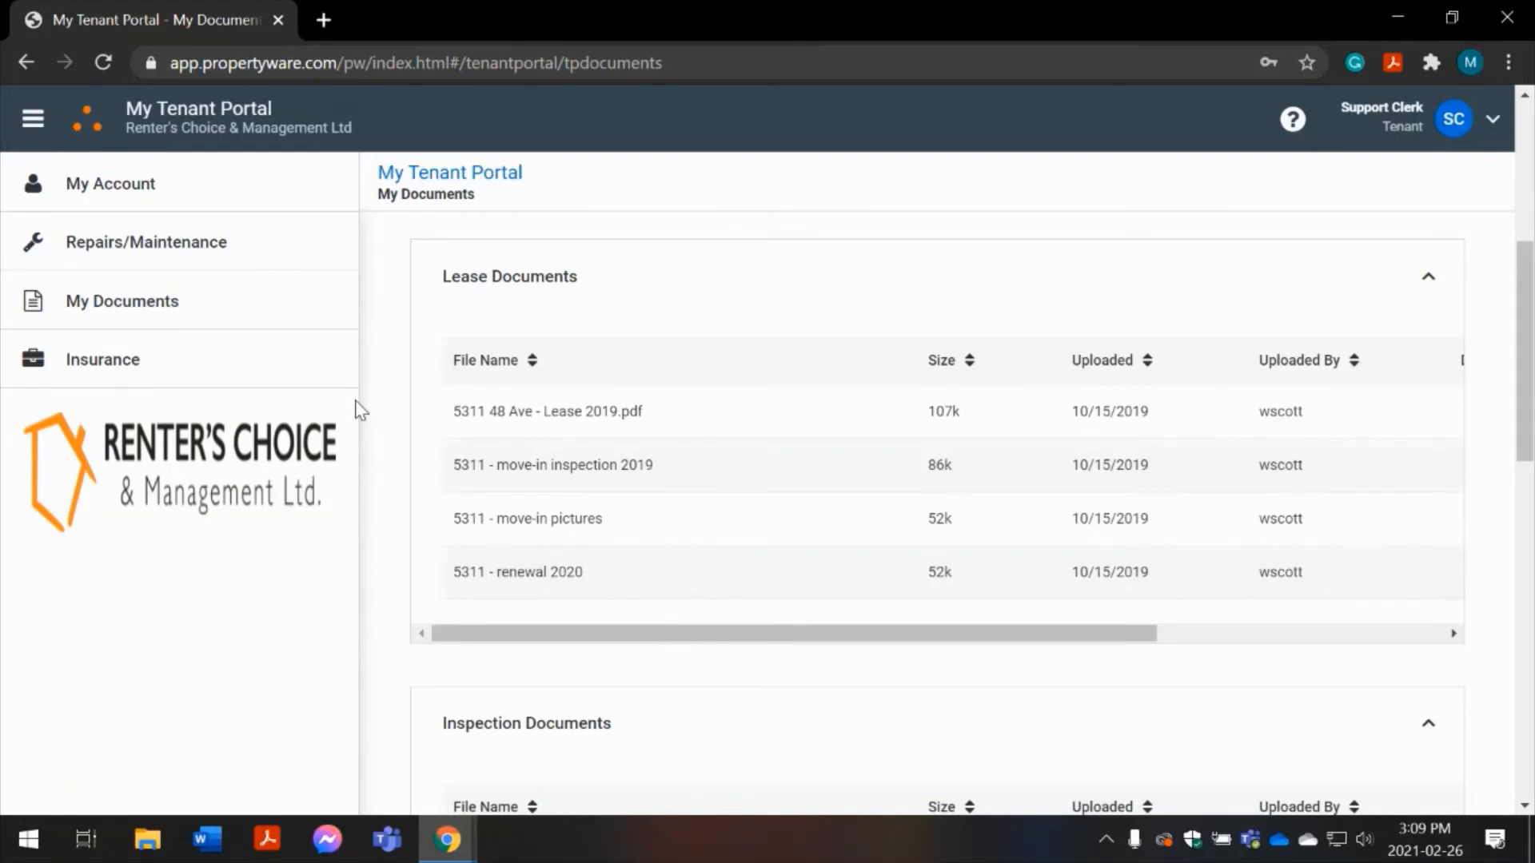
click(1147, 363)
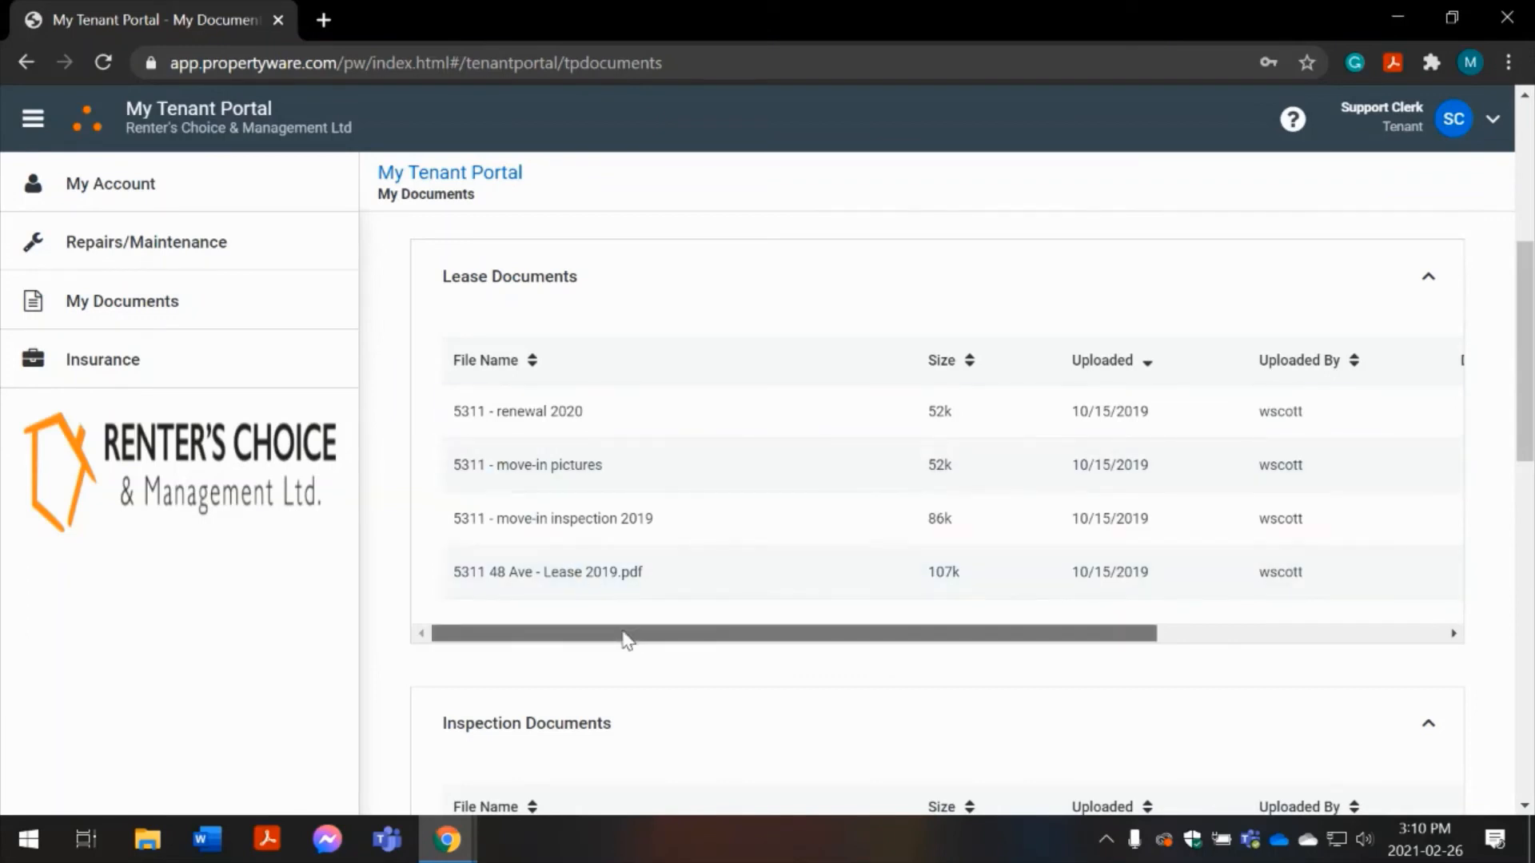
drag(627, 634, 999, 647)
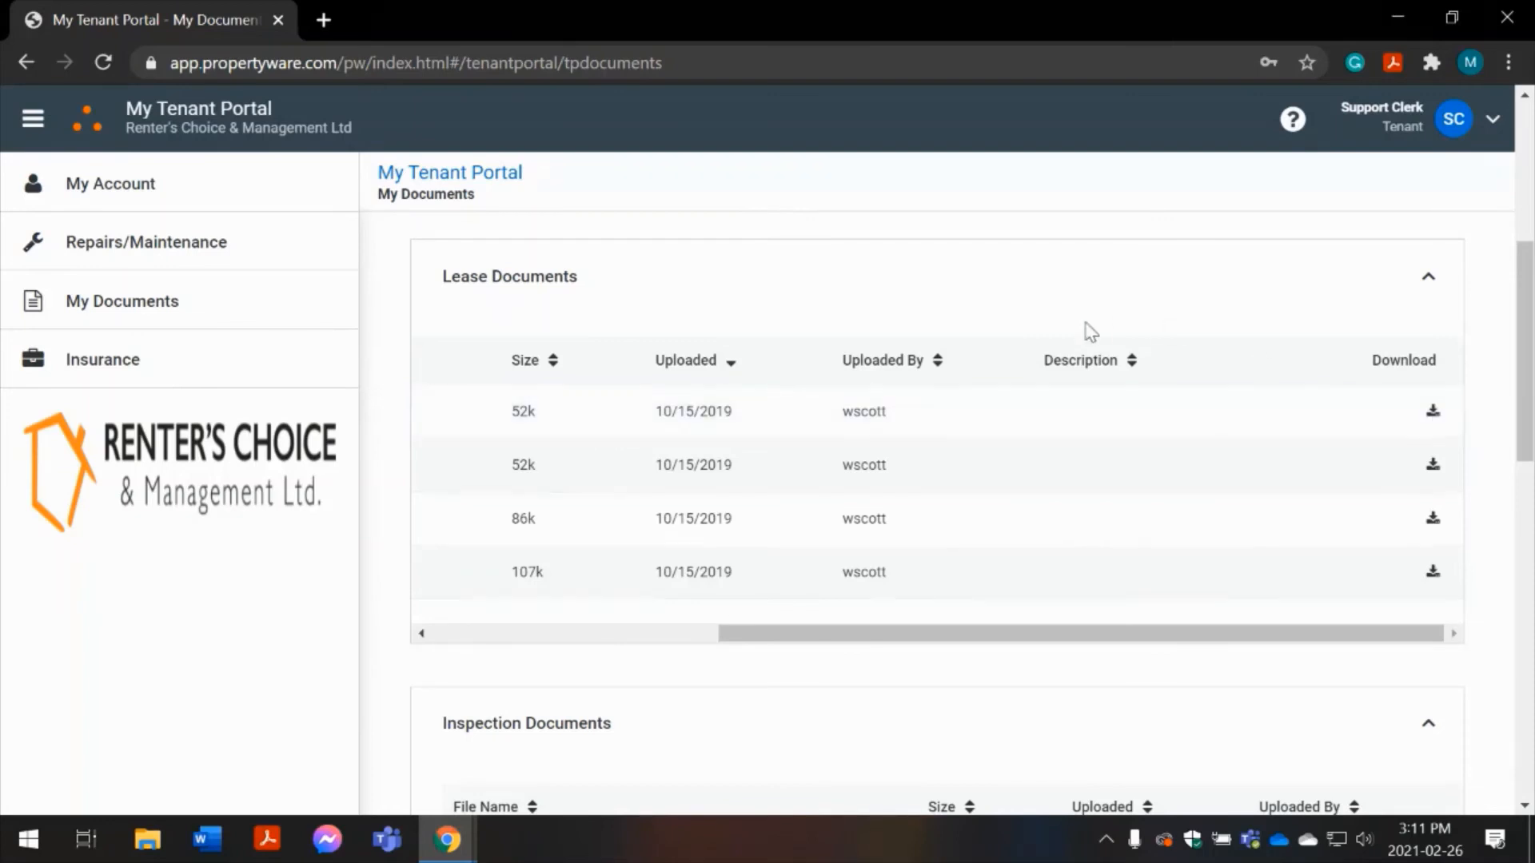
scroll(1089, 332, up, 3)
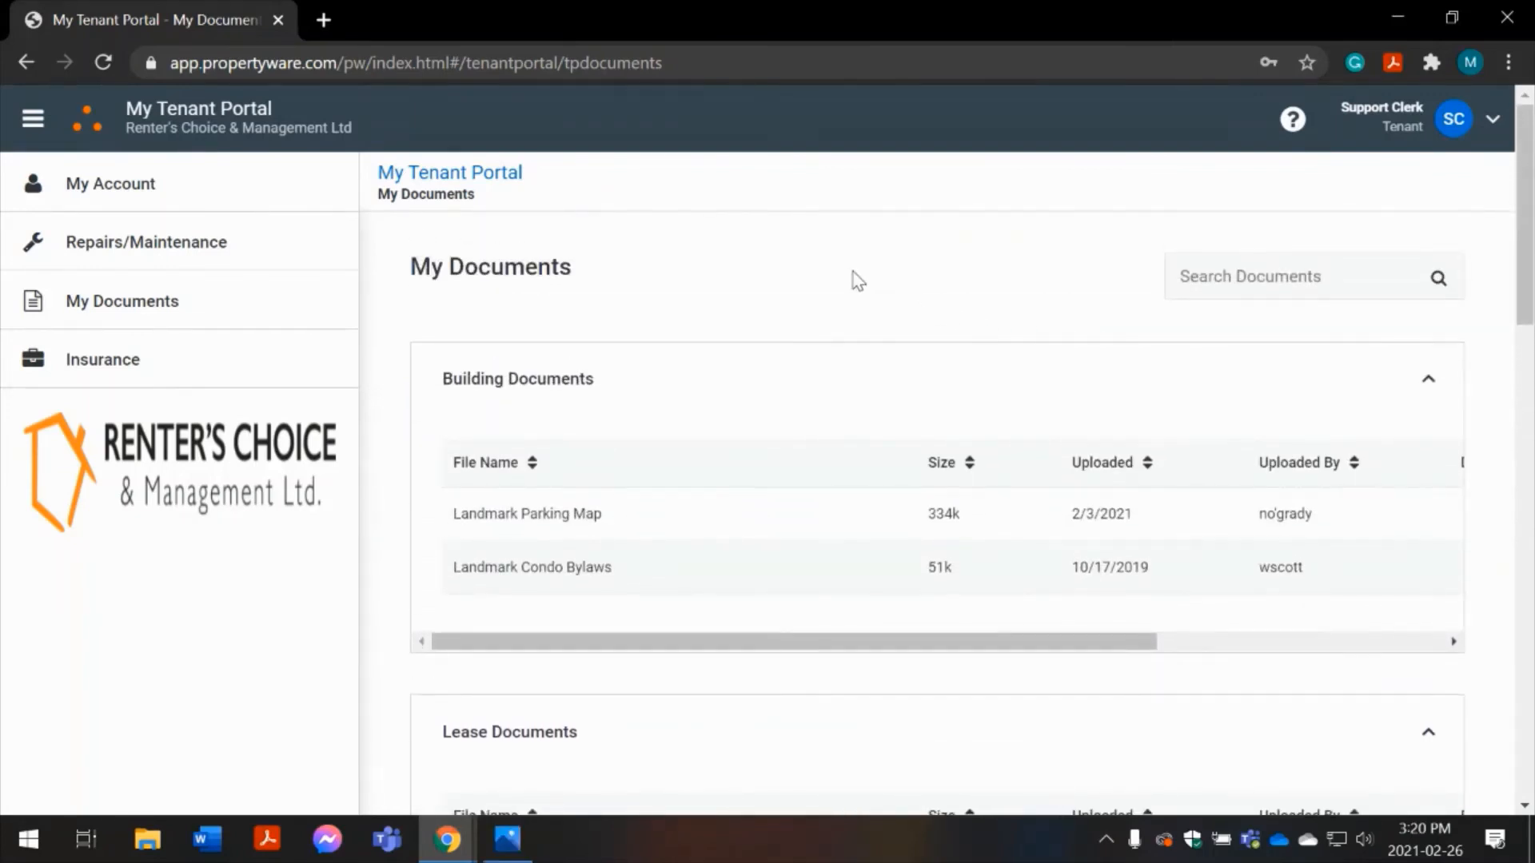
Open the Insurance page and collapse the side navigation to icons only.
click(84, 366)
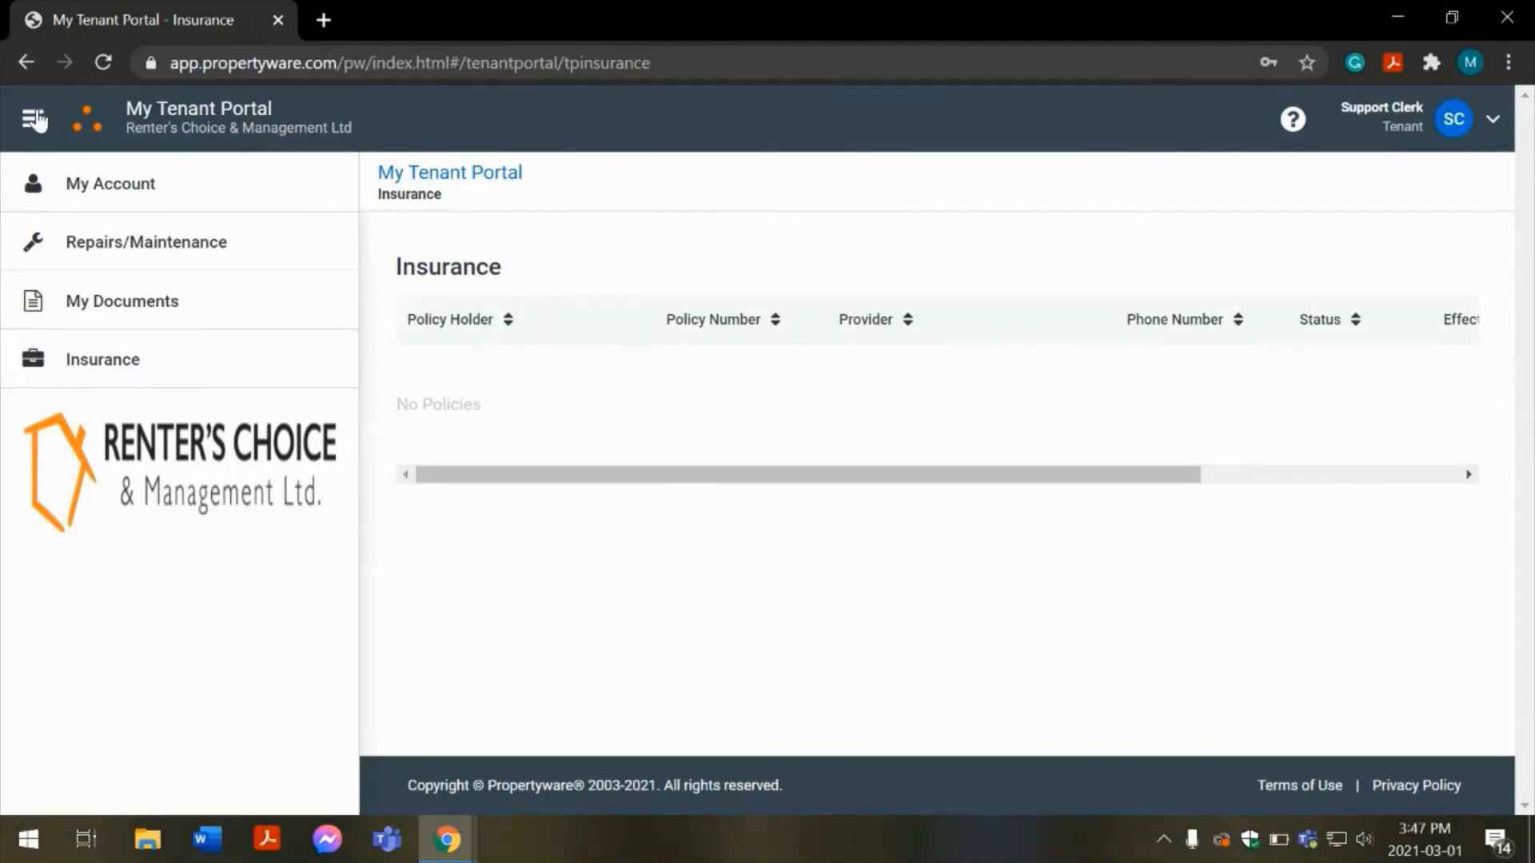
click(36, 120)
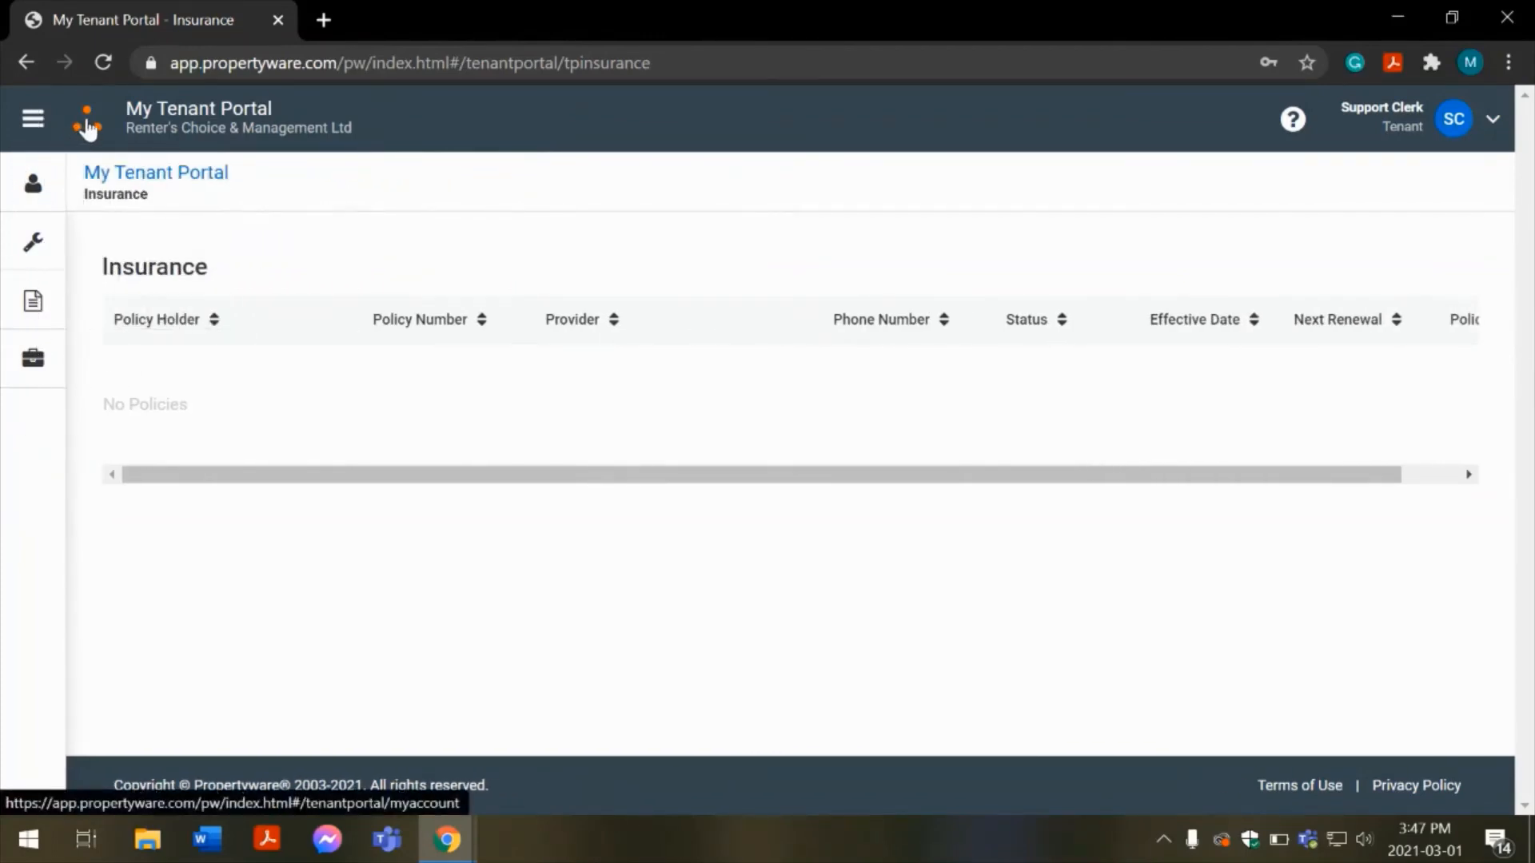
Return to the My Account page, and open the profile's contact information to review all of its fields.
click(64, 206)
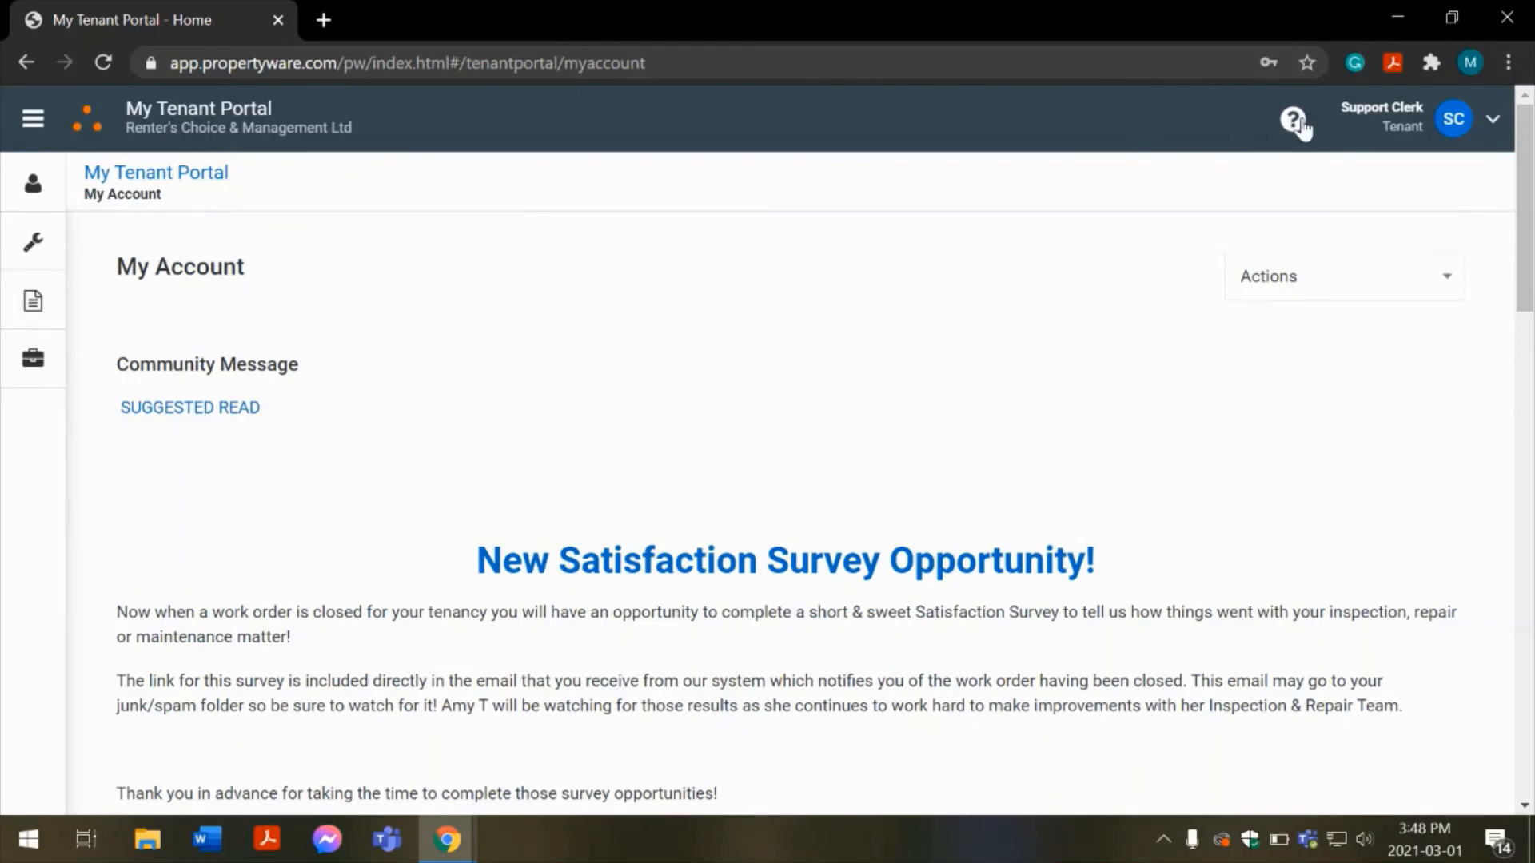
click(1409, 125)
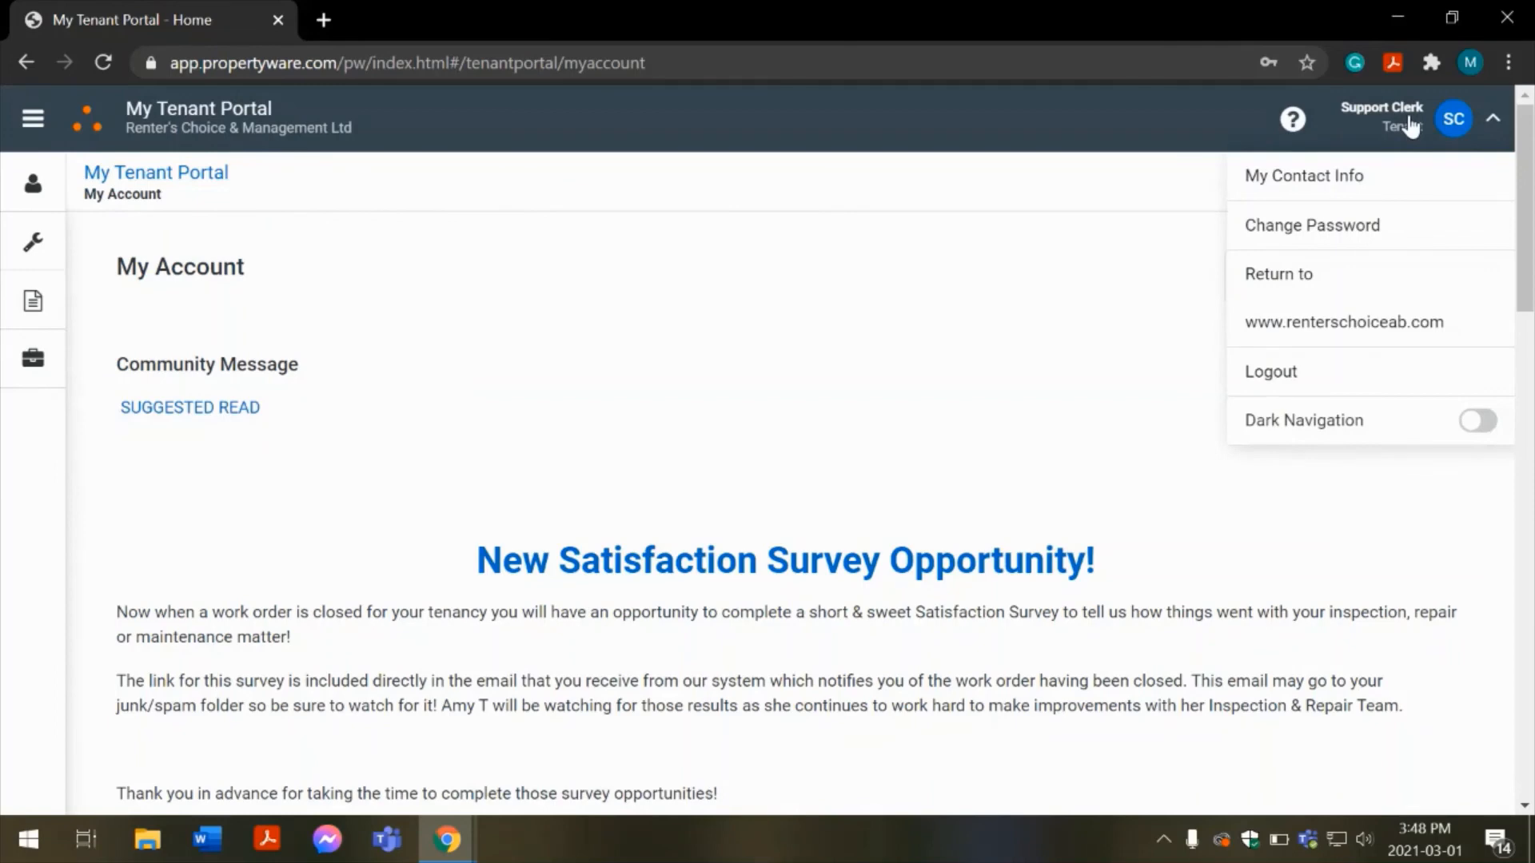
click(1328, 175)
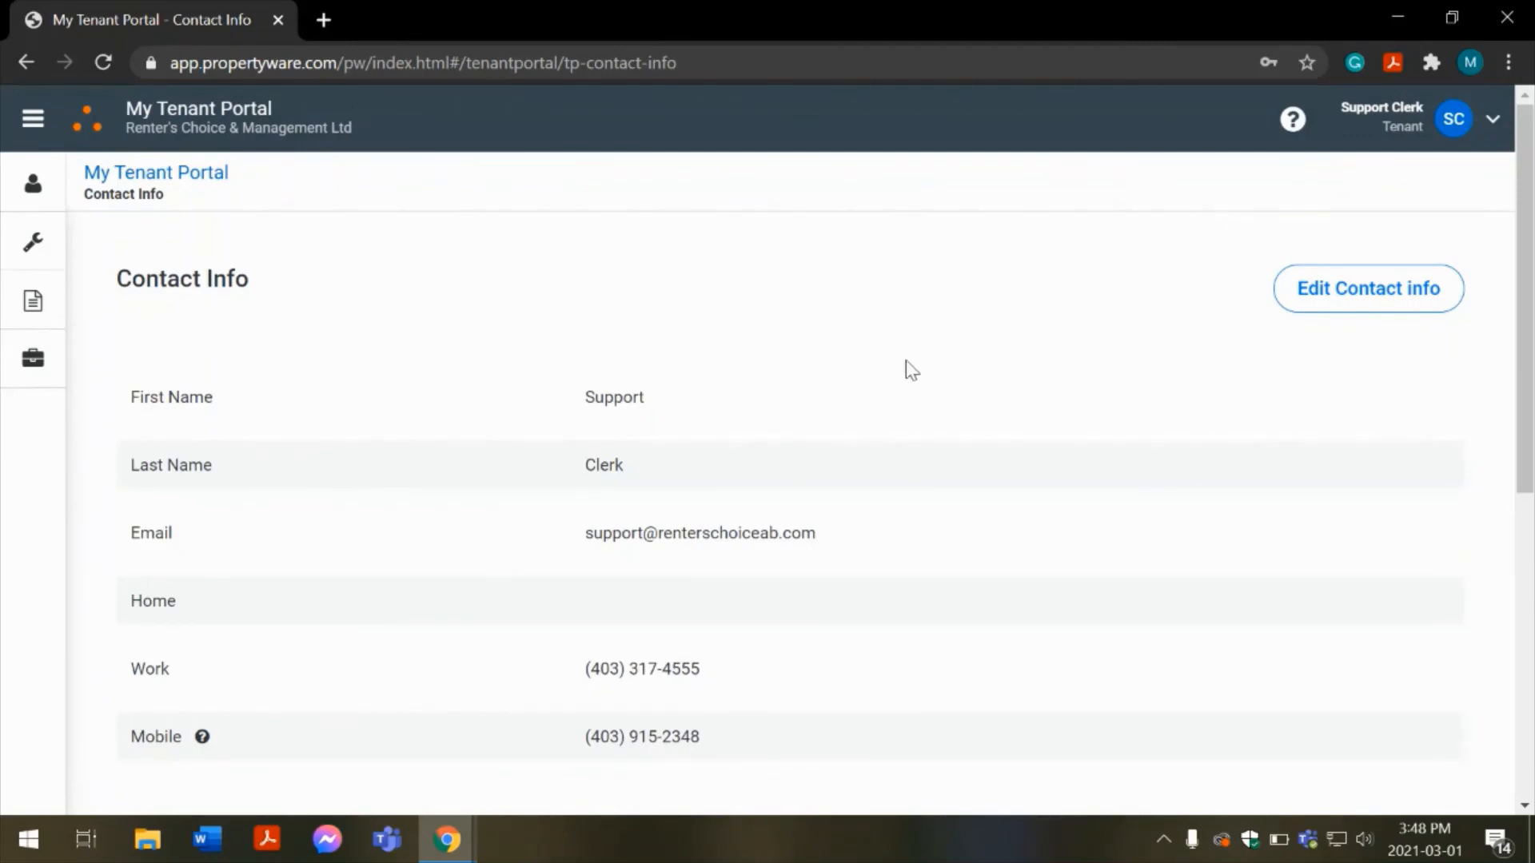
scroll(910, 368, down, 7)
scroll(909, 368, up, 7)
Switch the contact information to edit mode and examine its editable fields through to the postal code.
click(1354, 312)
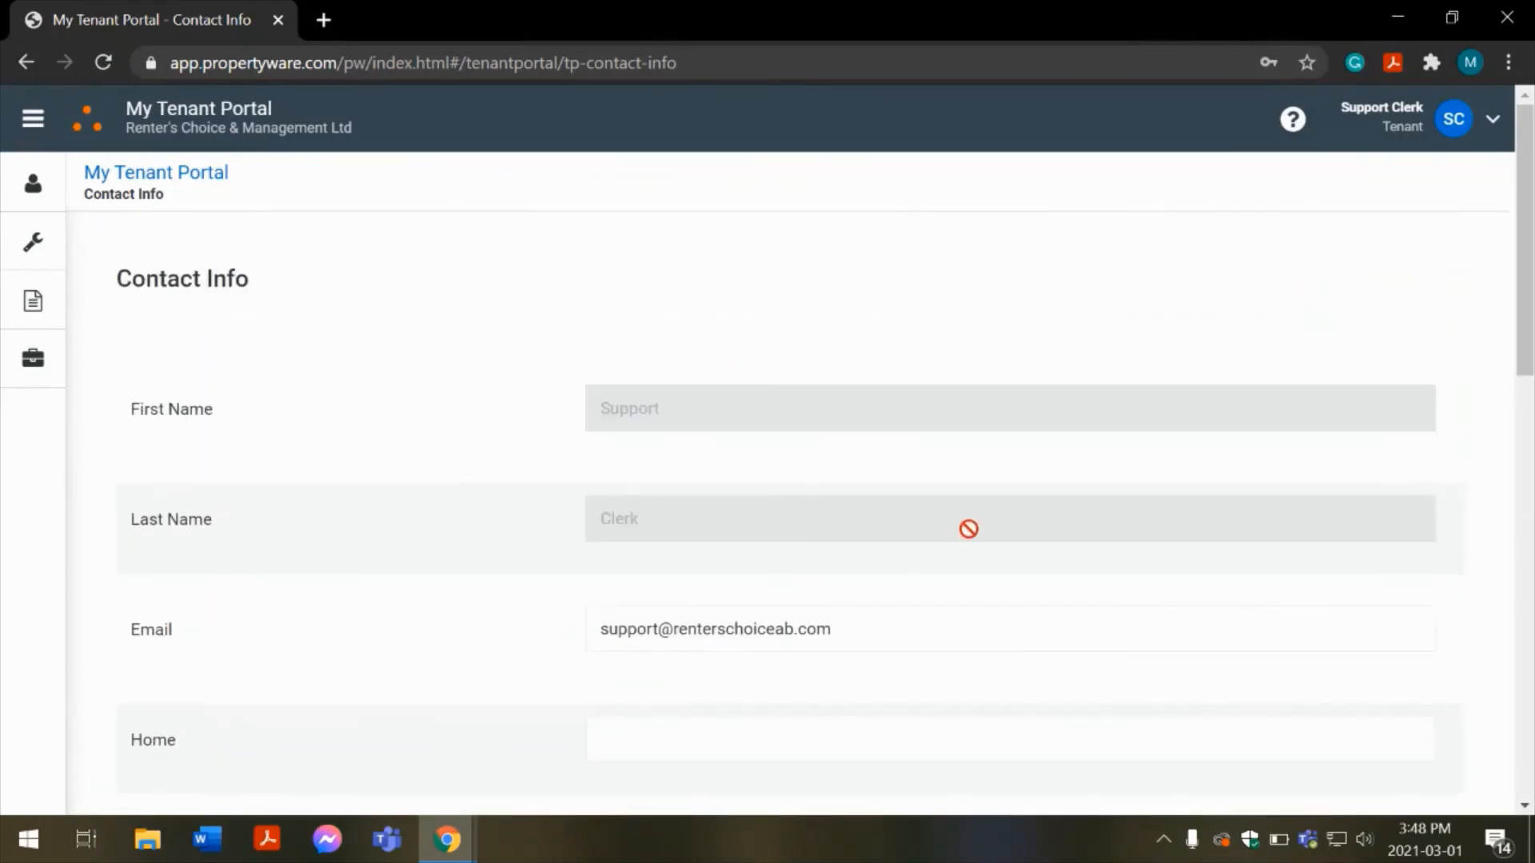
scroll(968, 528, down, 4)
scroll(968, 528, down, 10)
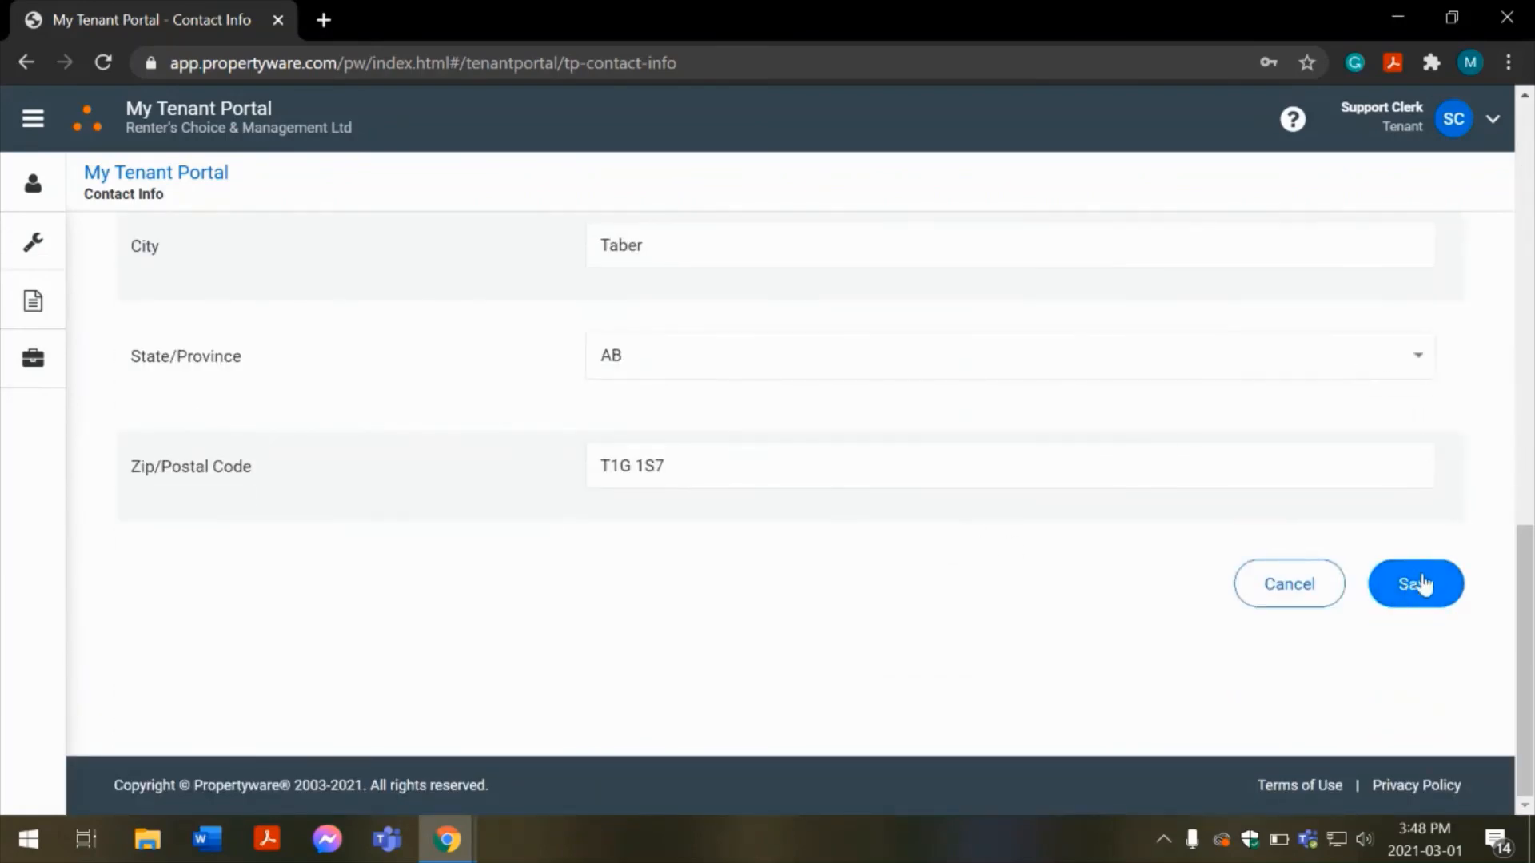
scroll(1140, 388, up, 12)
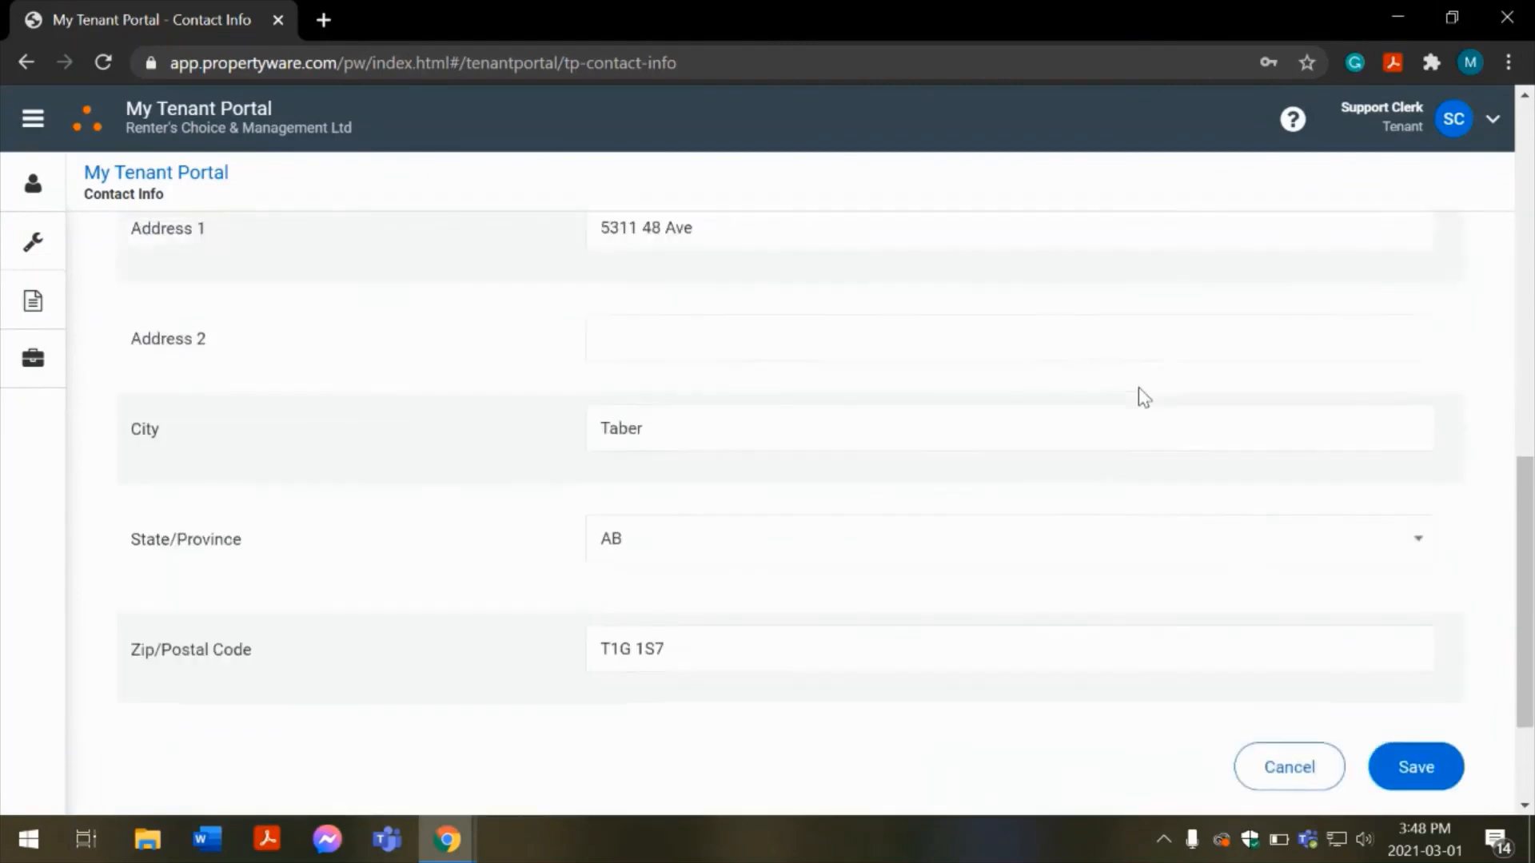
scroll(1140, 388, up, 2)
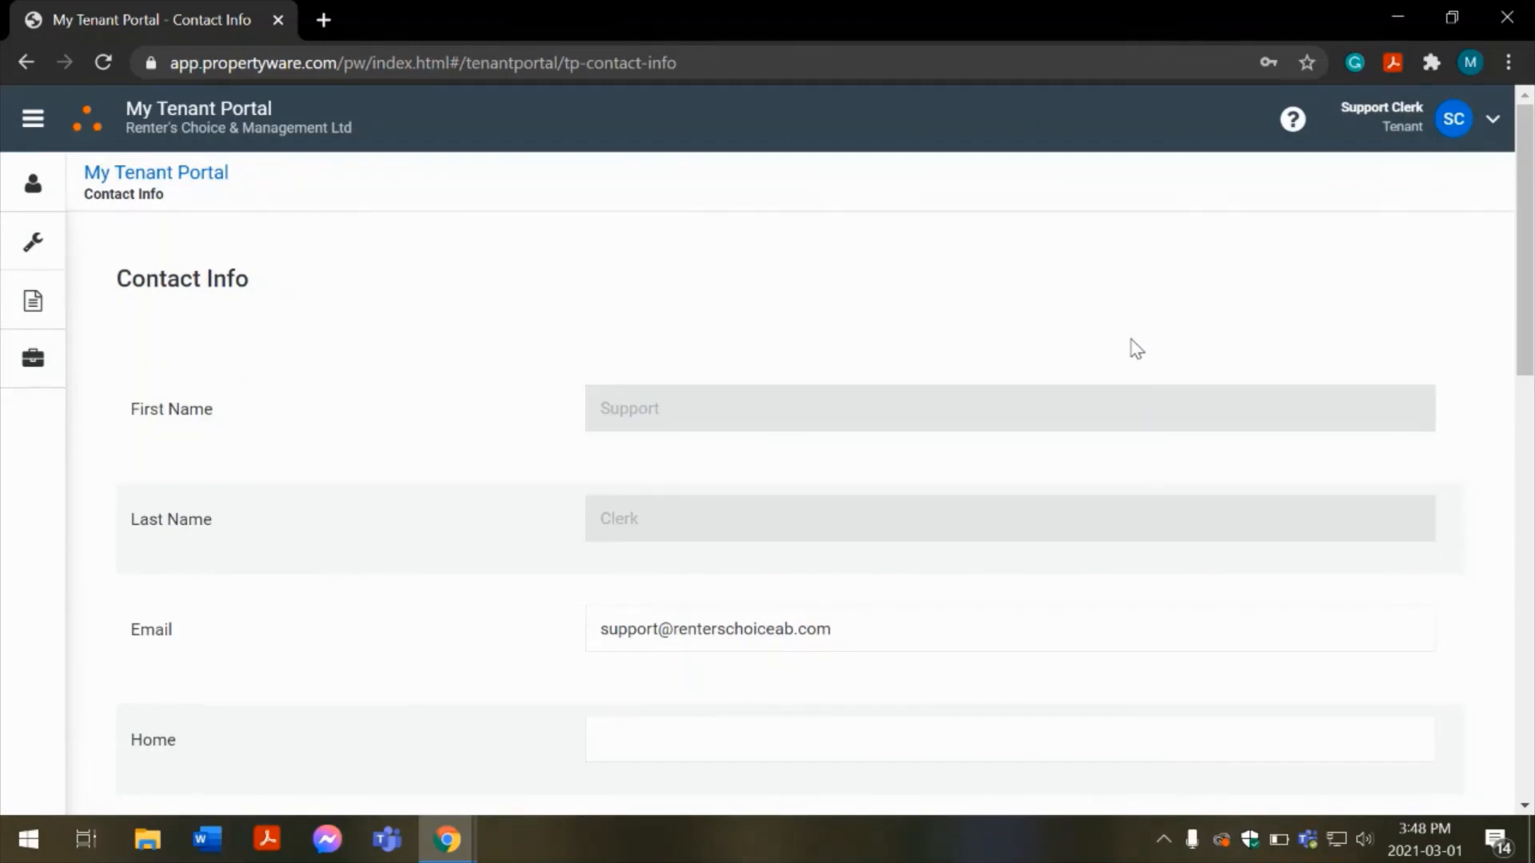
Open the Change Password form to view its fields and close it without updating anything.
click(1475, 128)
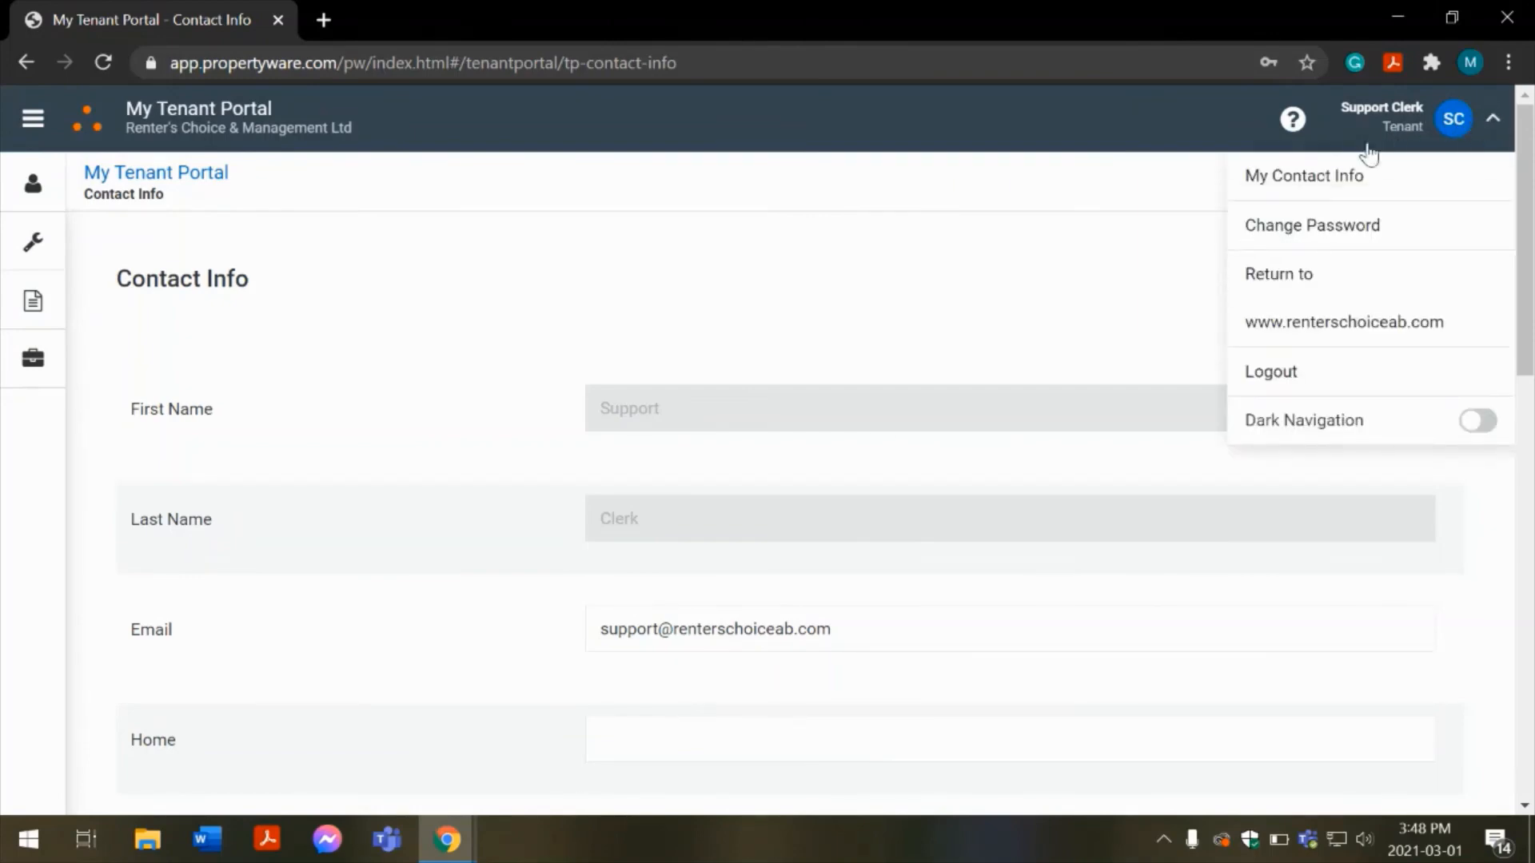
click(1331, 229)
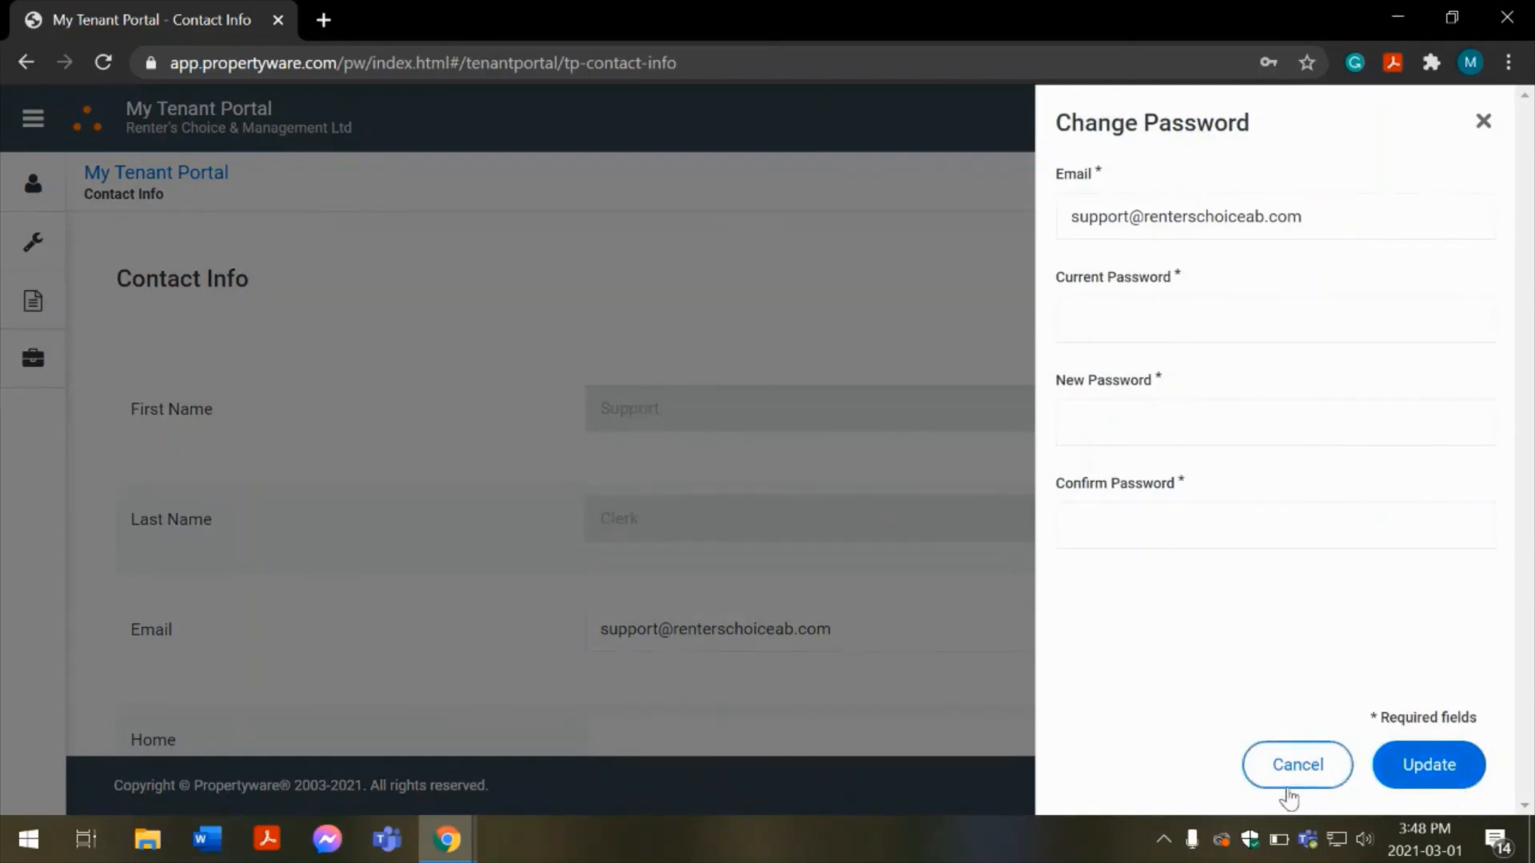
click(1484, 121)
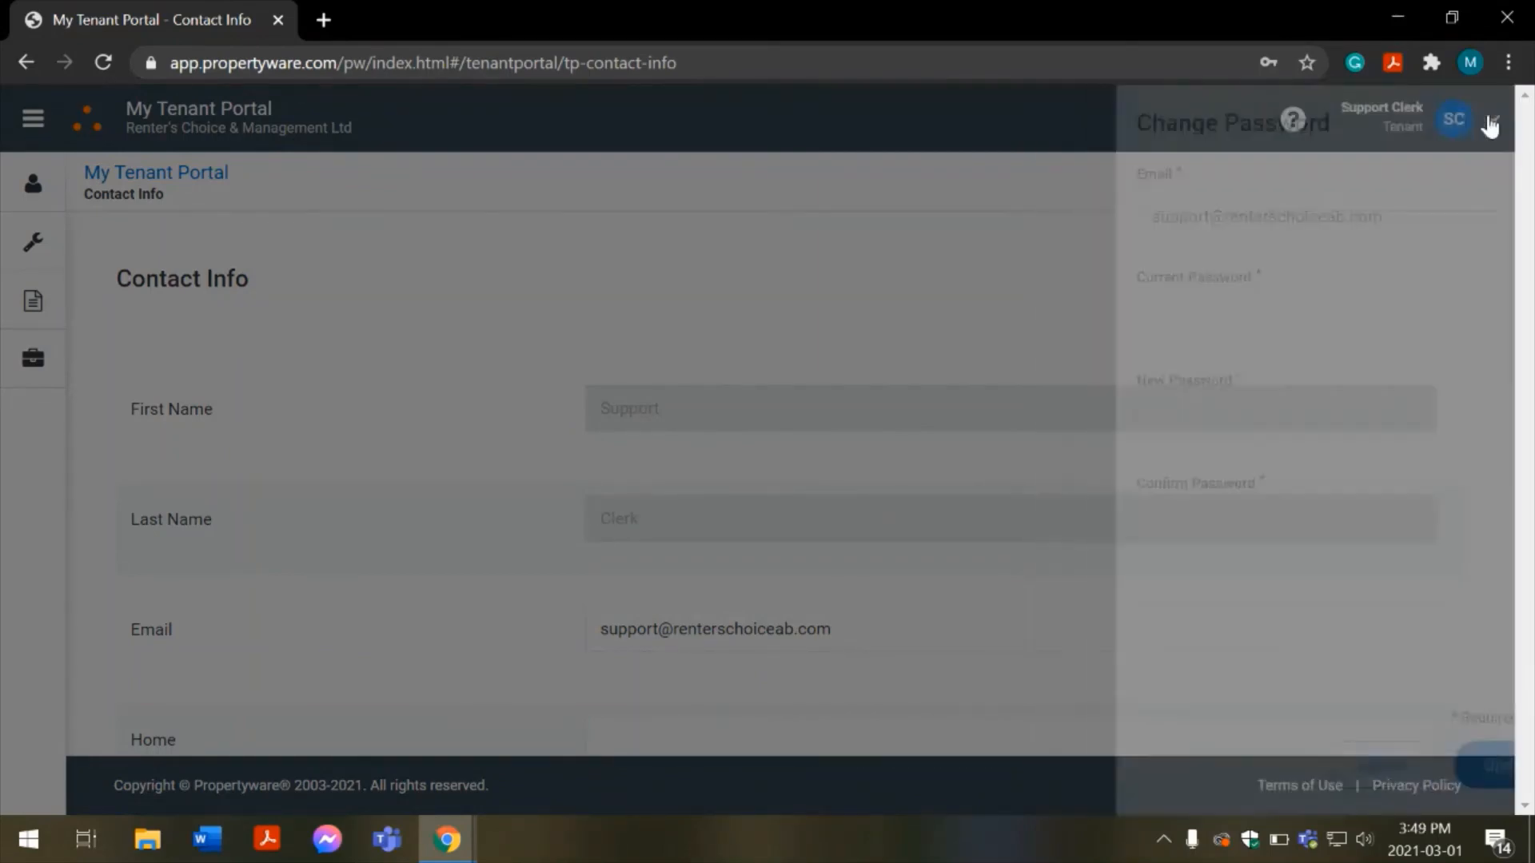
Turn on Dark Navigation for the portal and close the profile options.
click(1491, 120)
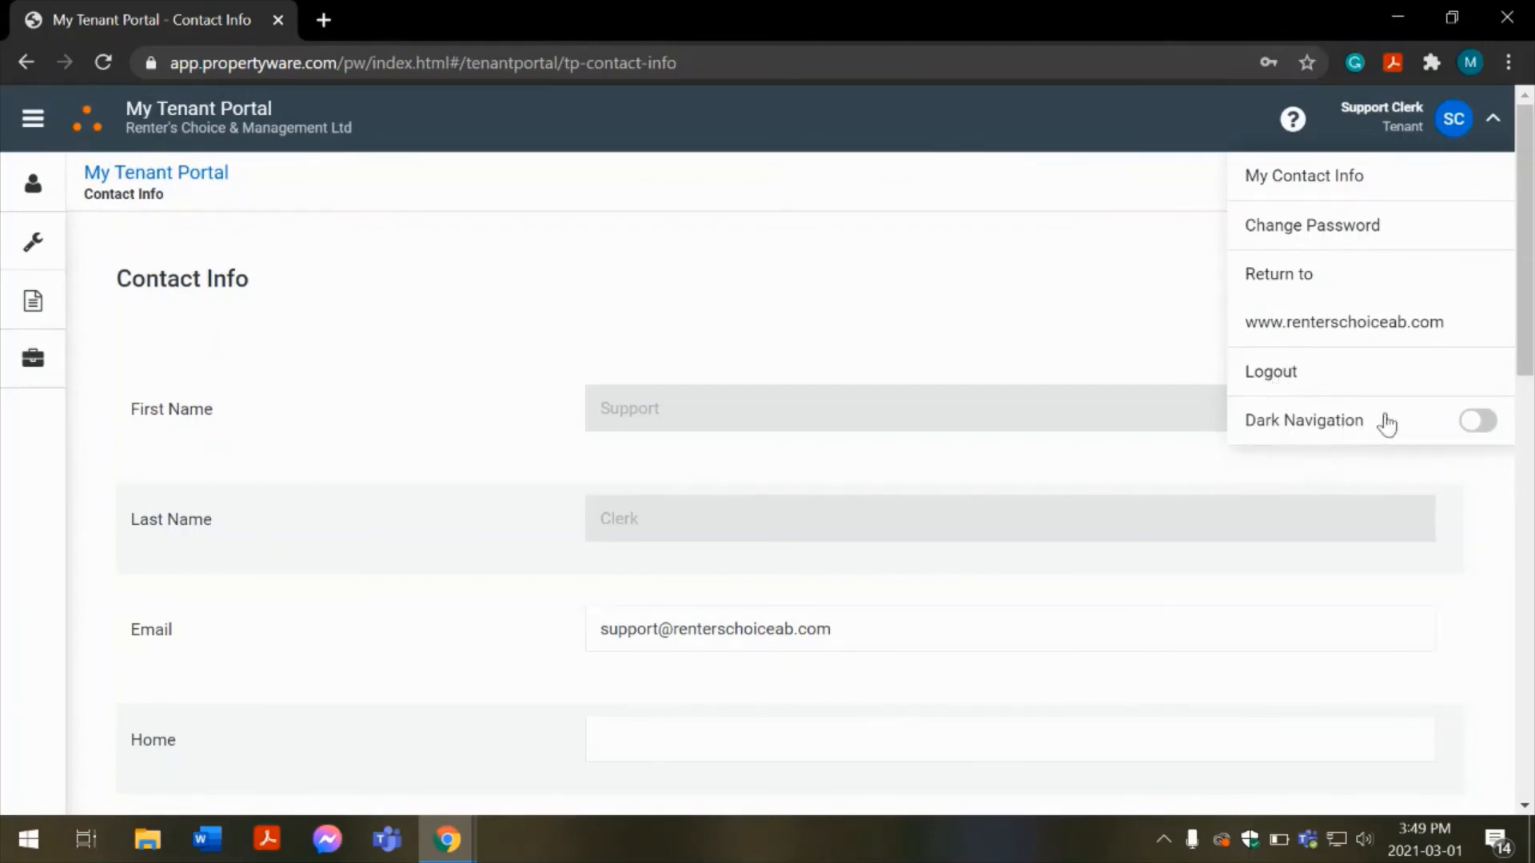
click(1477, 424)
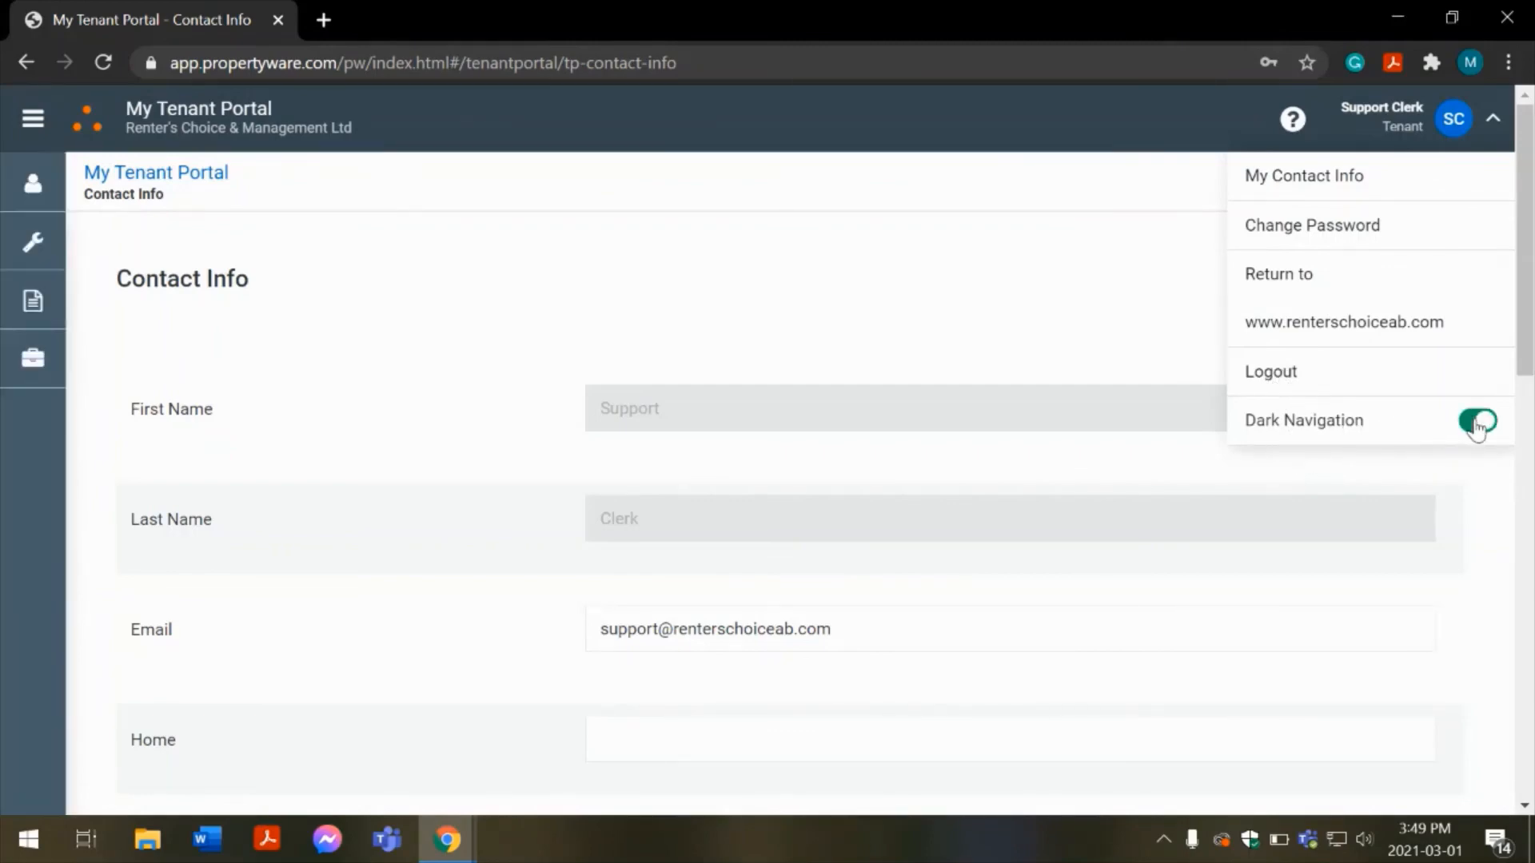
click(1477, 425)
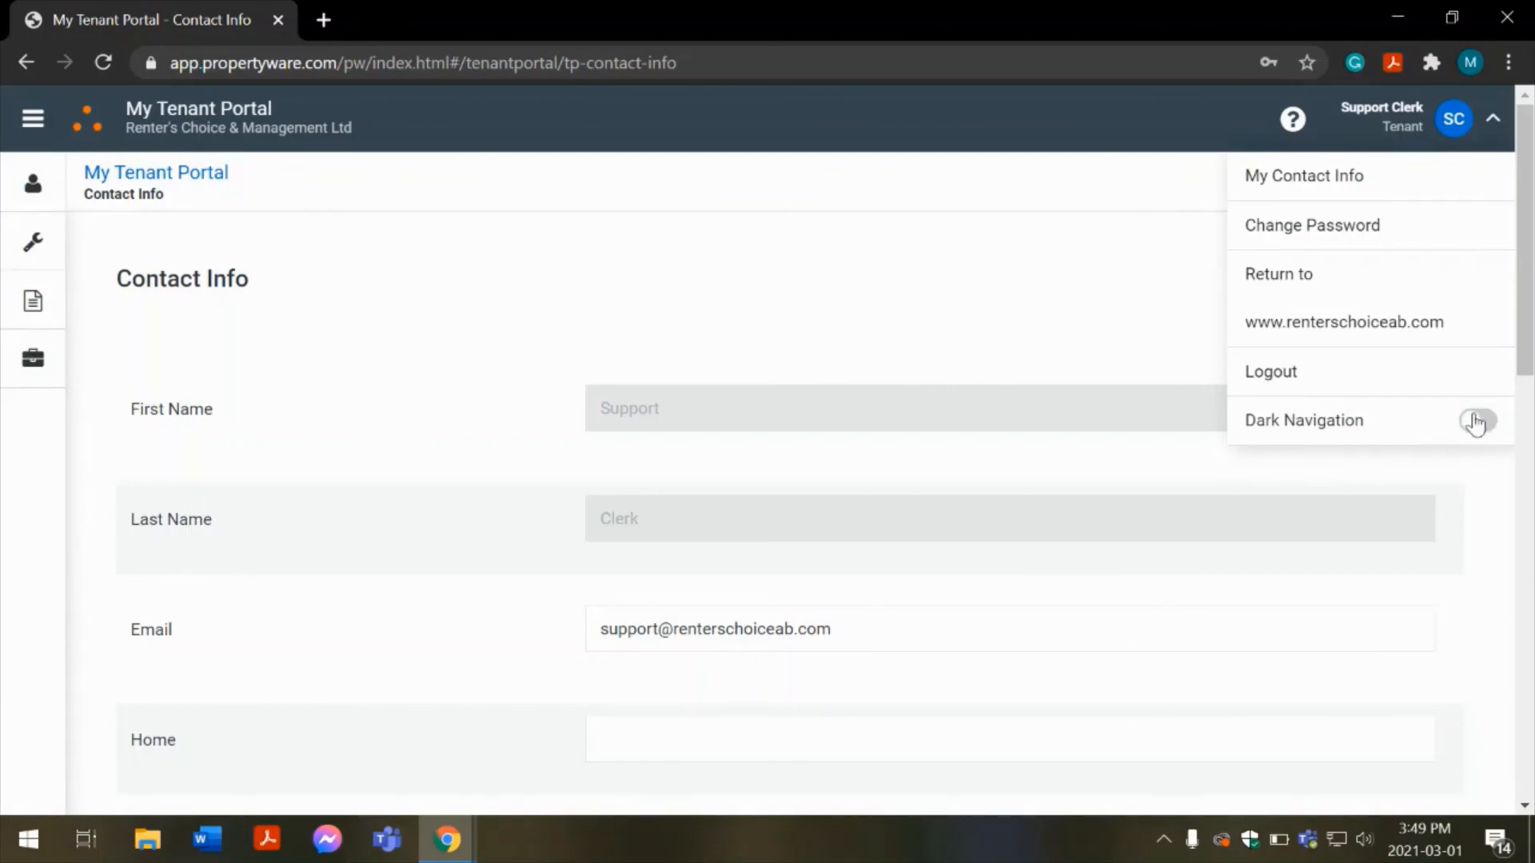
click(1477, 423)
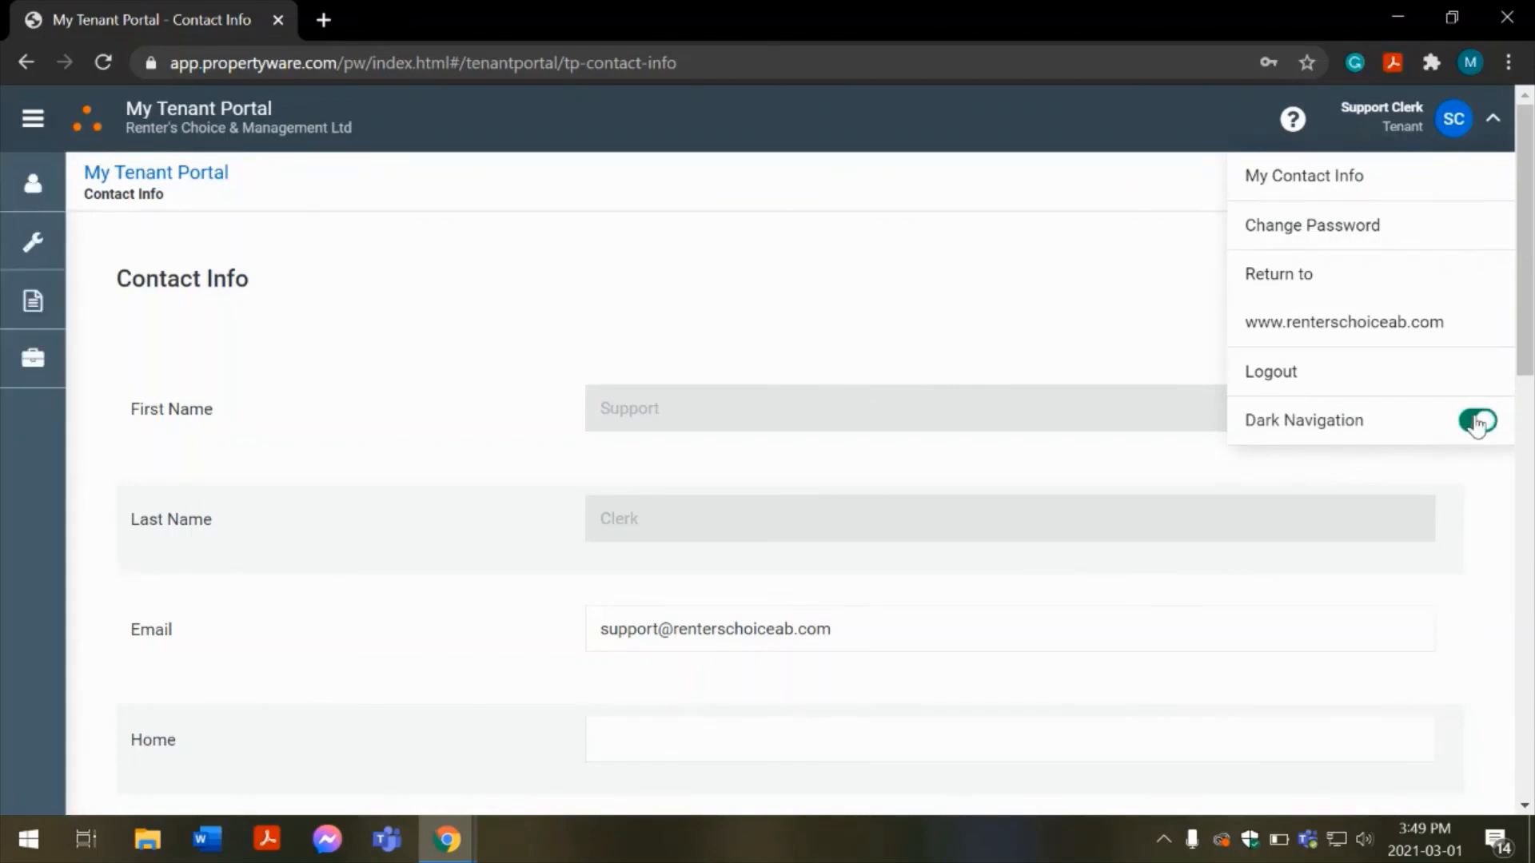
click(1492, 121)
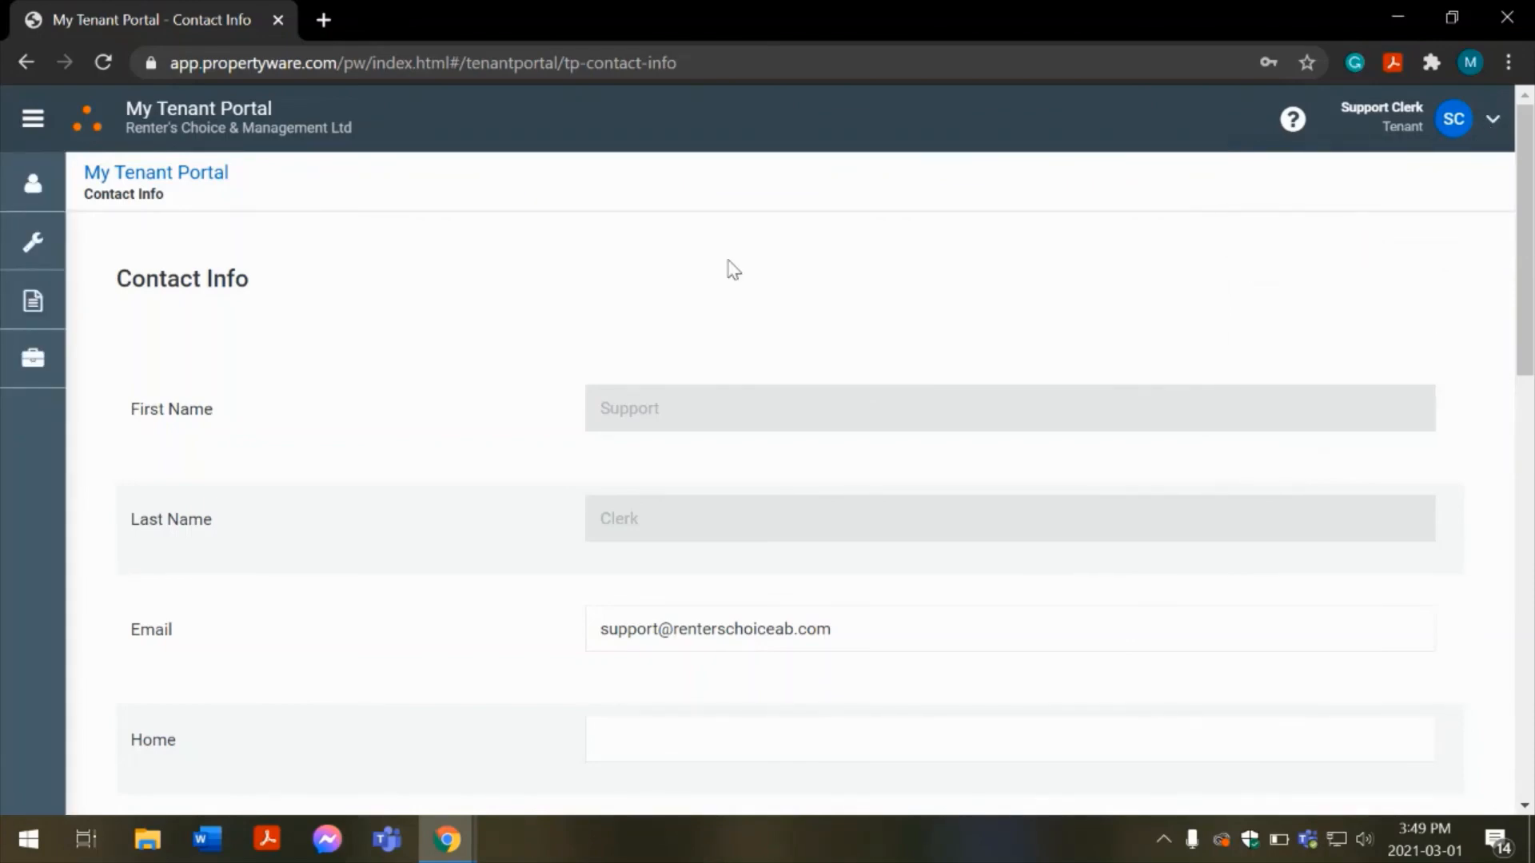